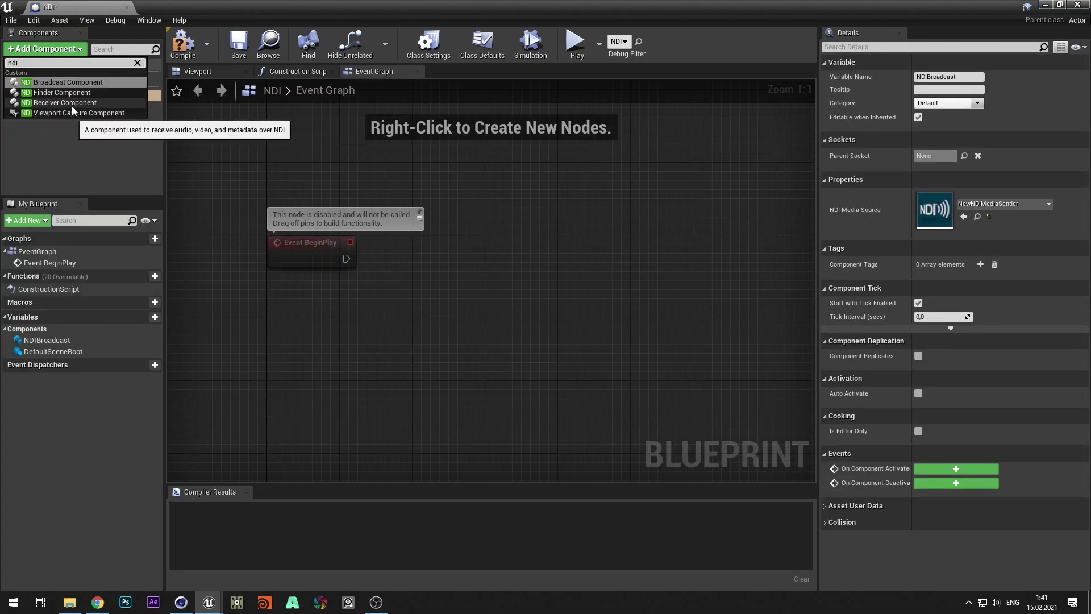
- Add an NDI Receiver Component to the NDI blueprint and place NDIBroadcast and NDIReceiver references in the event graph
left_click(72, 105)
left_click_drag(45, 94, 315, 151)
left_click_drag(42, 105, 316, 190)
- Extend Event BeginPlay with a Sequence node and add a Start Receiver node targeting the NDIReceiver reference
left_click_drag(346, 258, 594, 243)
left_click_drag(556, 333, 670, 324)
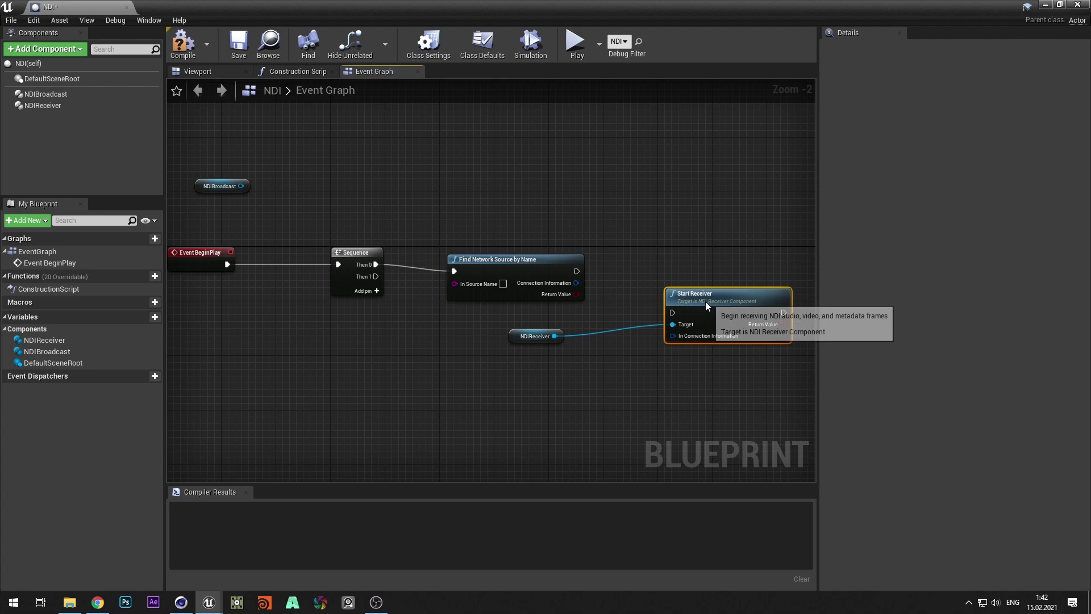
- Add the node that starts the NDI broadcast to the Sequence's Then 1 output
left_click_drag(375, 276, 429, 372)
type("start broa")
left_click(500, 183)
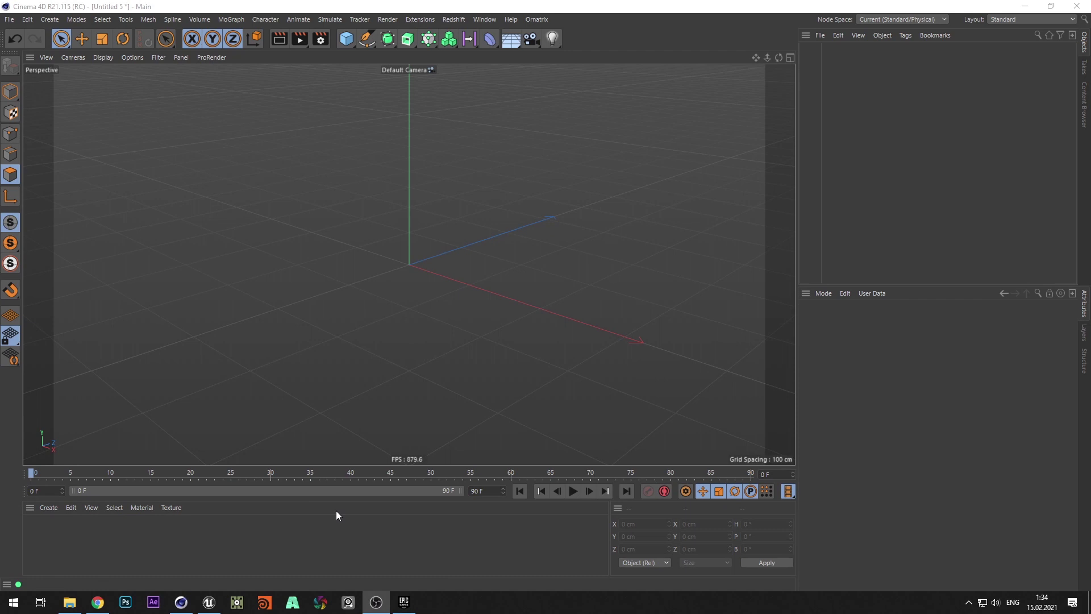
- Switch to Cinema 4D, create a Plane primitive, and display the model shaded with its mesh lines
left_click(346, 39)
left_click(440, 73)
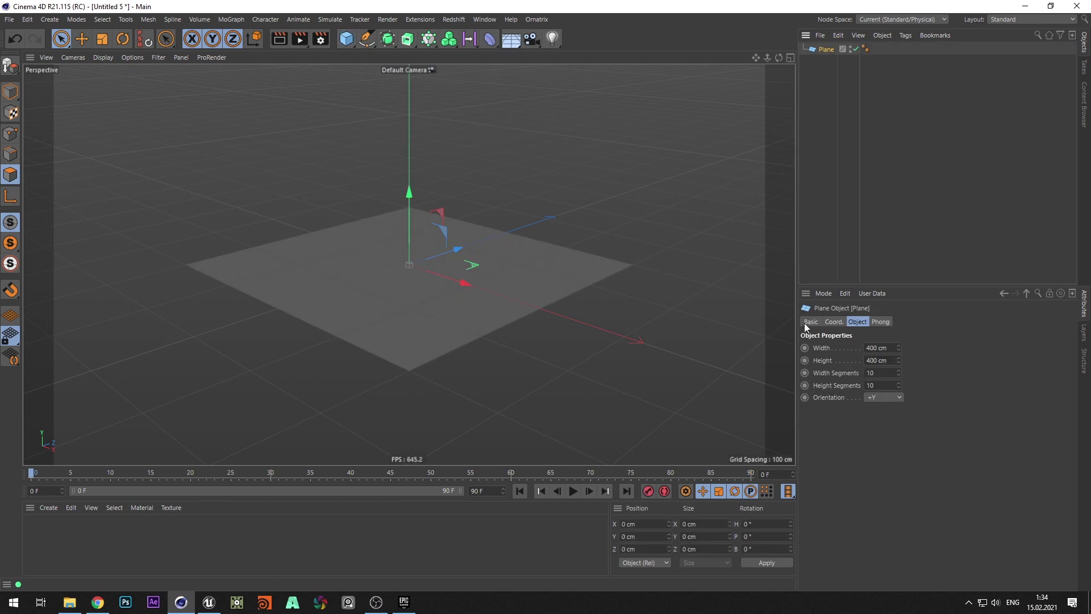
left_click(103, 58)
left_click(124, 85)
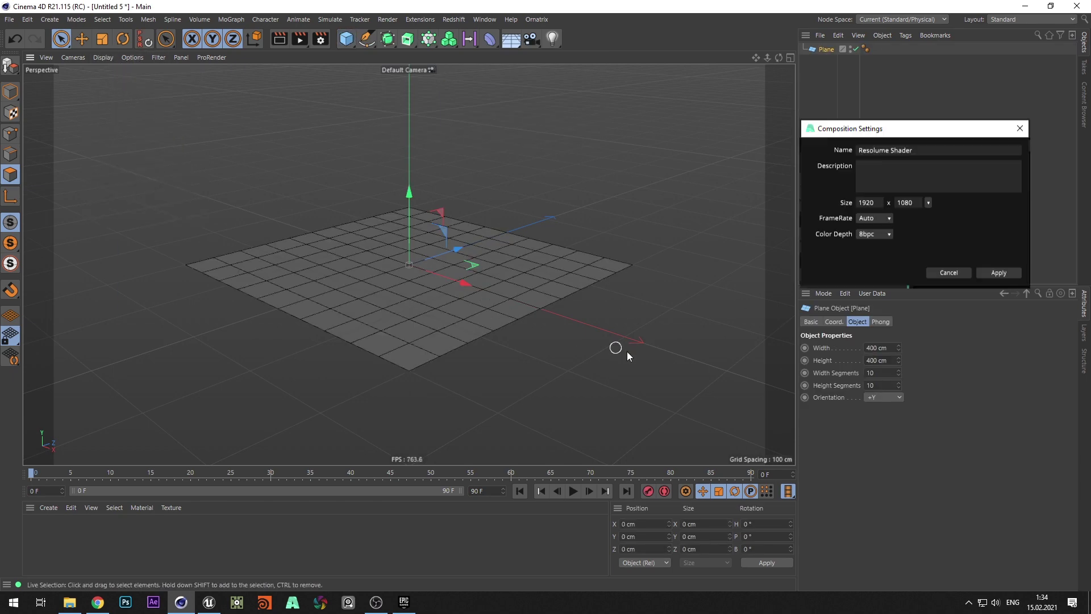
- Set the plane's width to 1920 cm and height to 1080 cm
key("Tab")
type("1080")
key("Return")
- Divide the plane into 16 width segments and 9 height segments
scroll(526, 210, "down", 4)
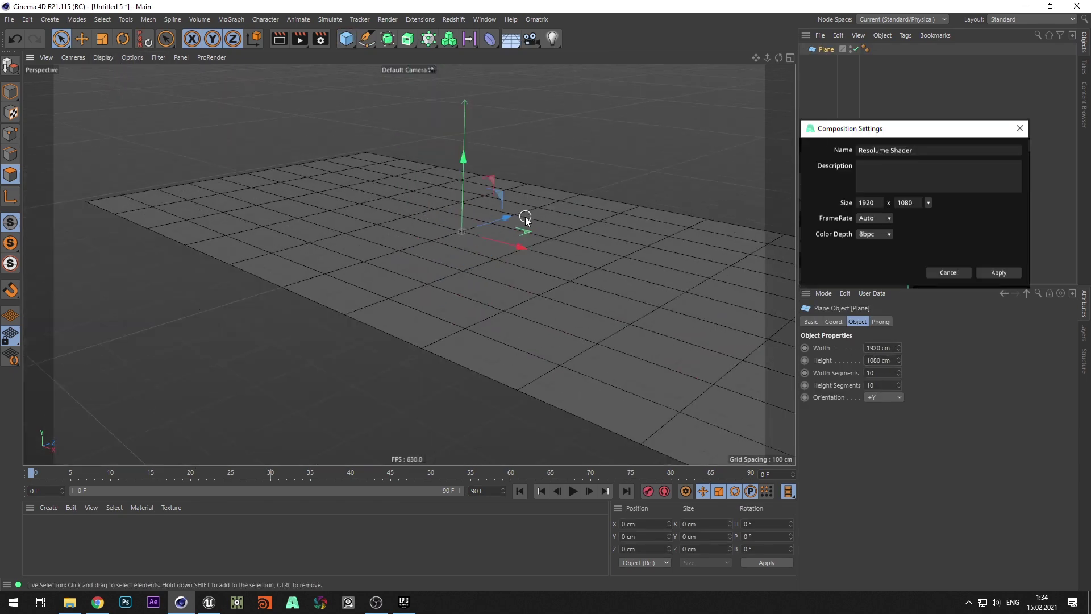
left_click_drag(518, 204, 604, 267, "alt")
middle_click_drag(604, 267, 492, 245, "alt")
left_click_drag(493, 244, 463, 234, "alt")
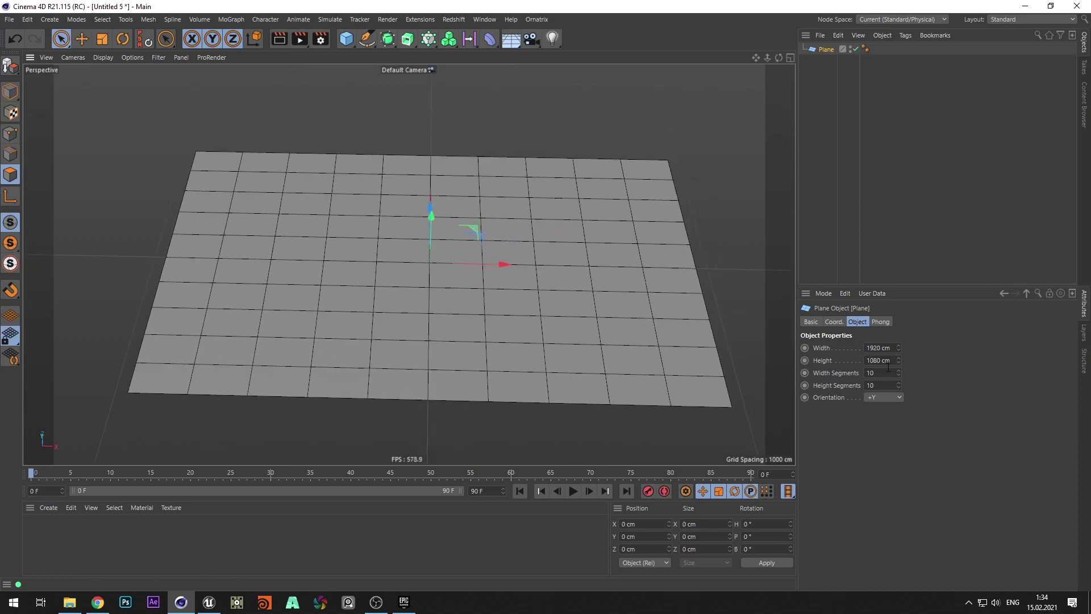
double_click(881, 372)
type("16")
key("Tab")
type("9")
key("Return")
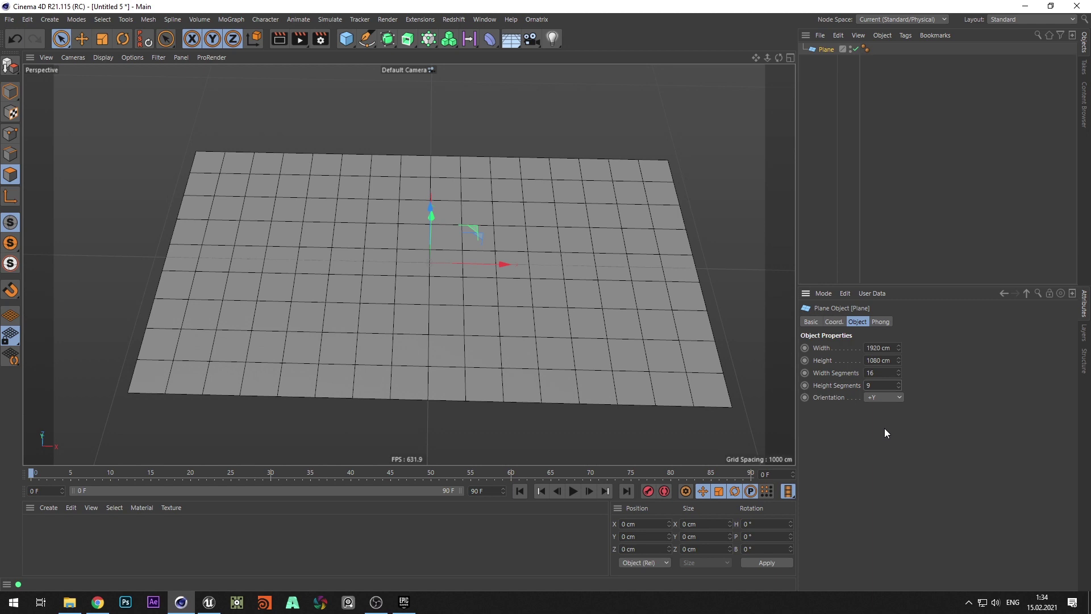
- Double the plane's segments to 32 in width and 18 in height
left_click(880, 372)
type("*2")
left_click(881, 385)
type("*2")
key("Return")
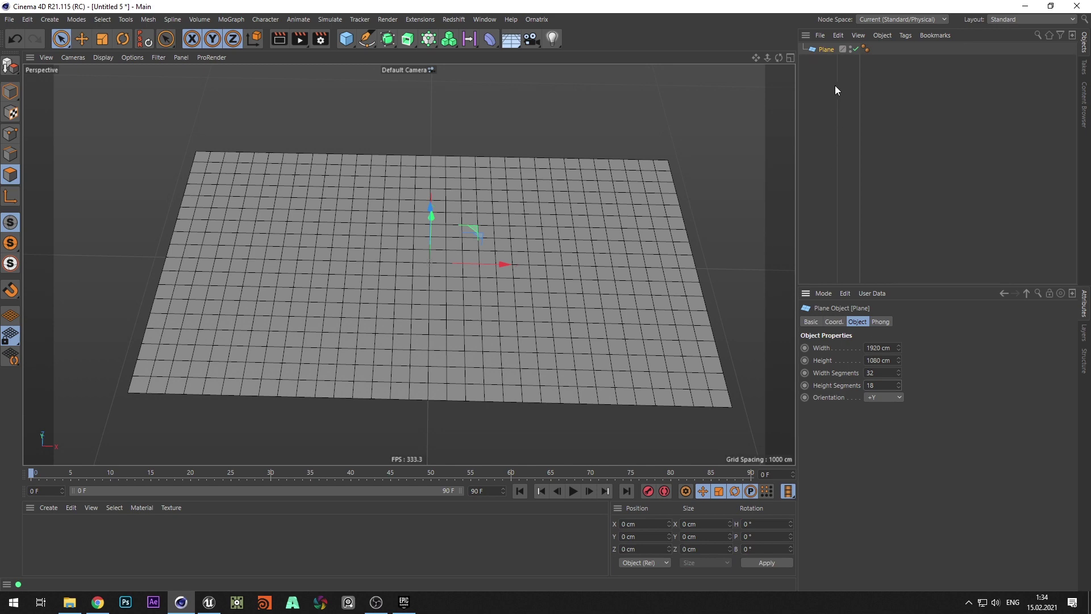
- Make the plane editable and select all of its polygons with Rectangle Selection
right_click(836, 52)
left_click(930, 383)
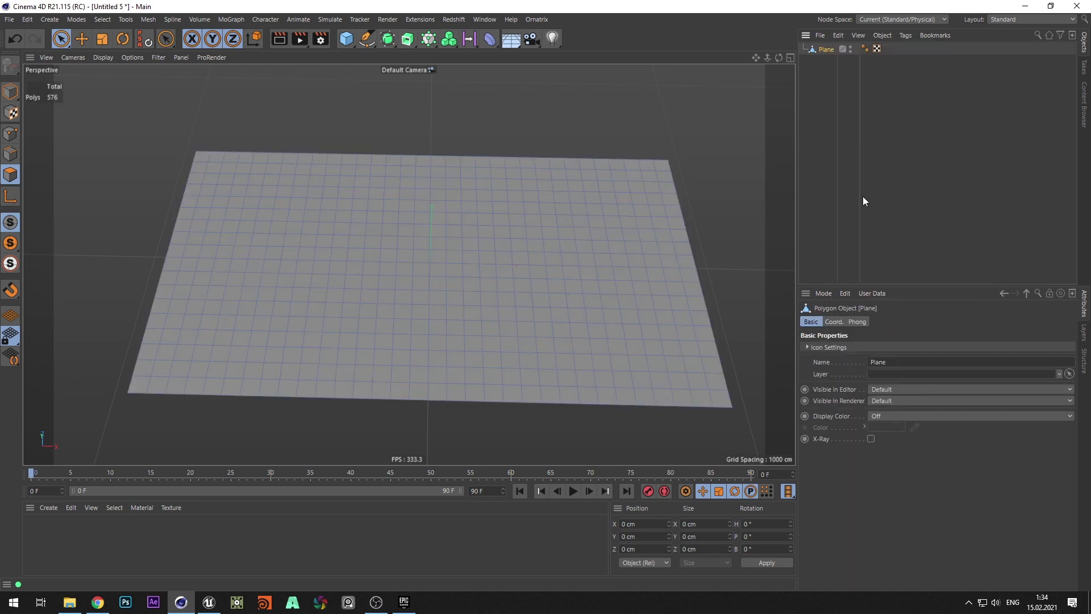
left_click_drag(61, 39, 108, 76)
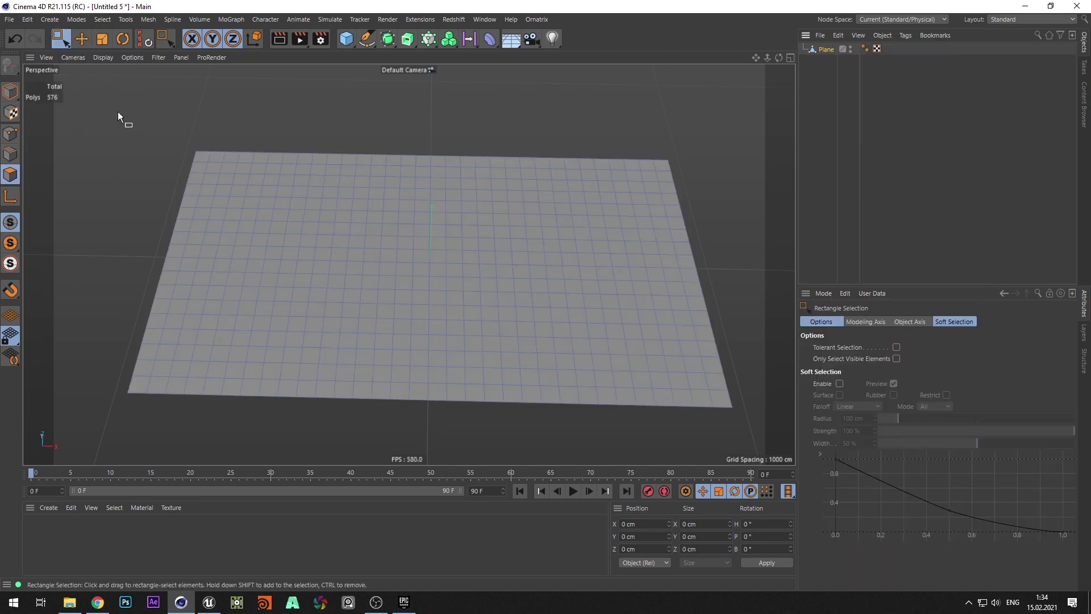
left_click_drag(121, 112, 765, 453)
- Disconnect the selected polygons from each other using the Disconnect command's options
right_click(505, 301)
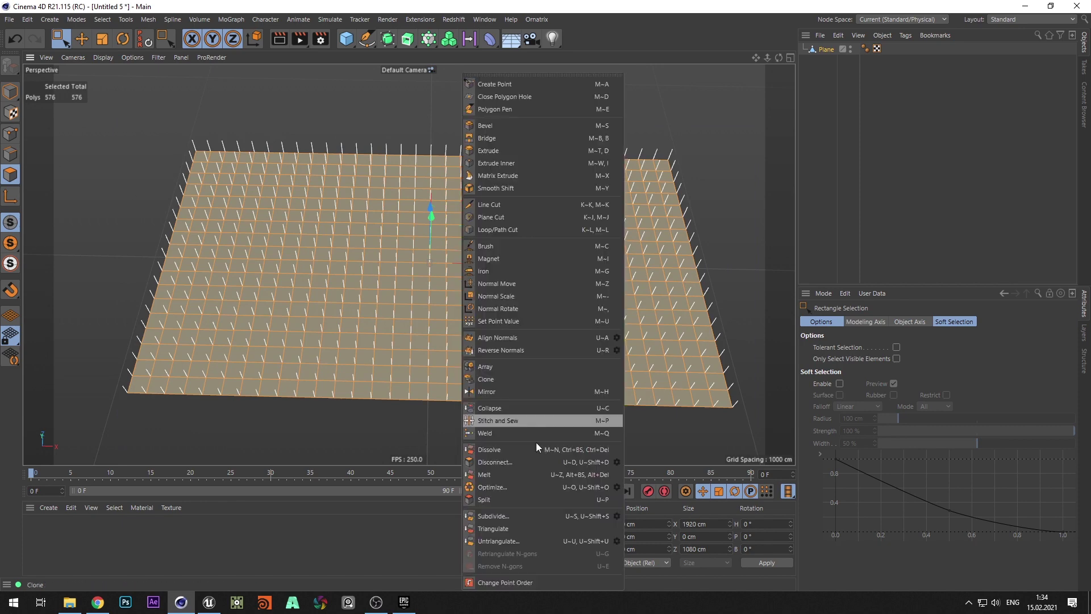
left_click(620, 466)
left_click(605, 485)
- Apply a Normal Scale of 50% to all selected polygons
right_click(449, 303)
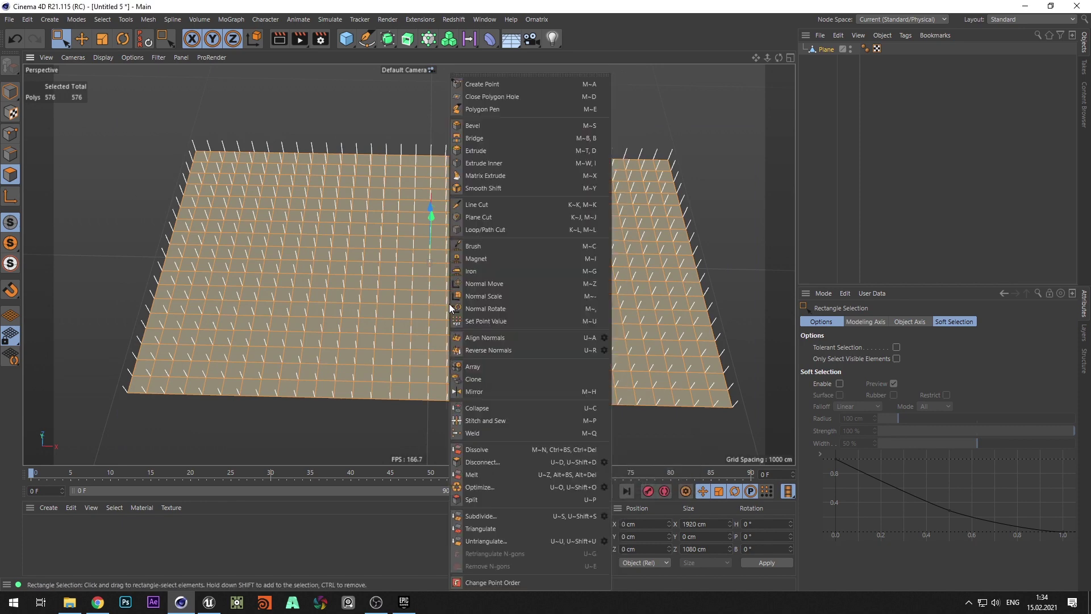
left_click(491, 300)
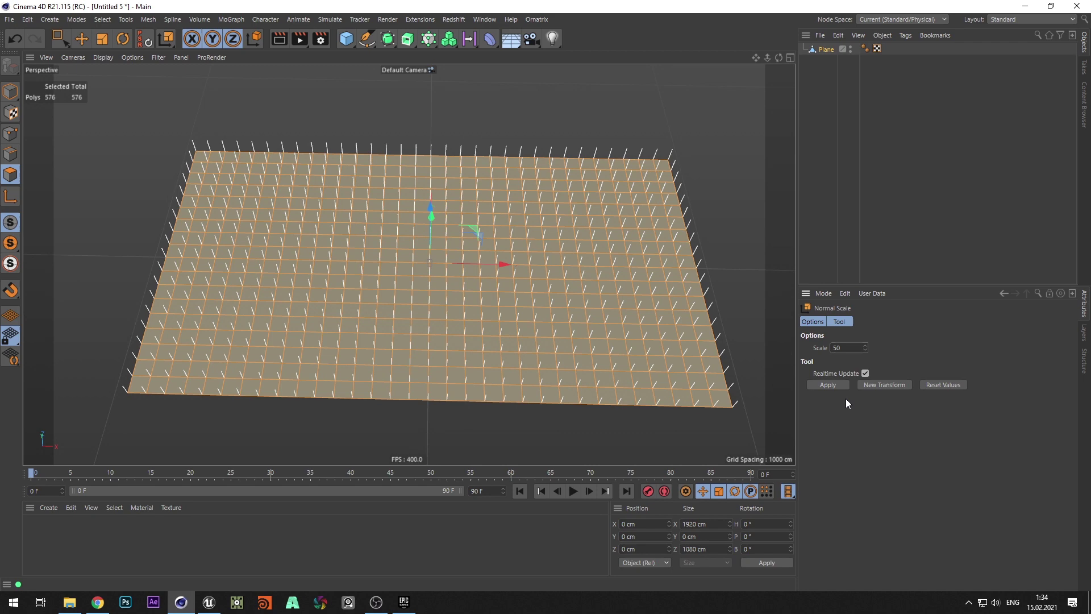
left_click(827, 386)
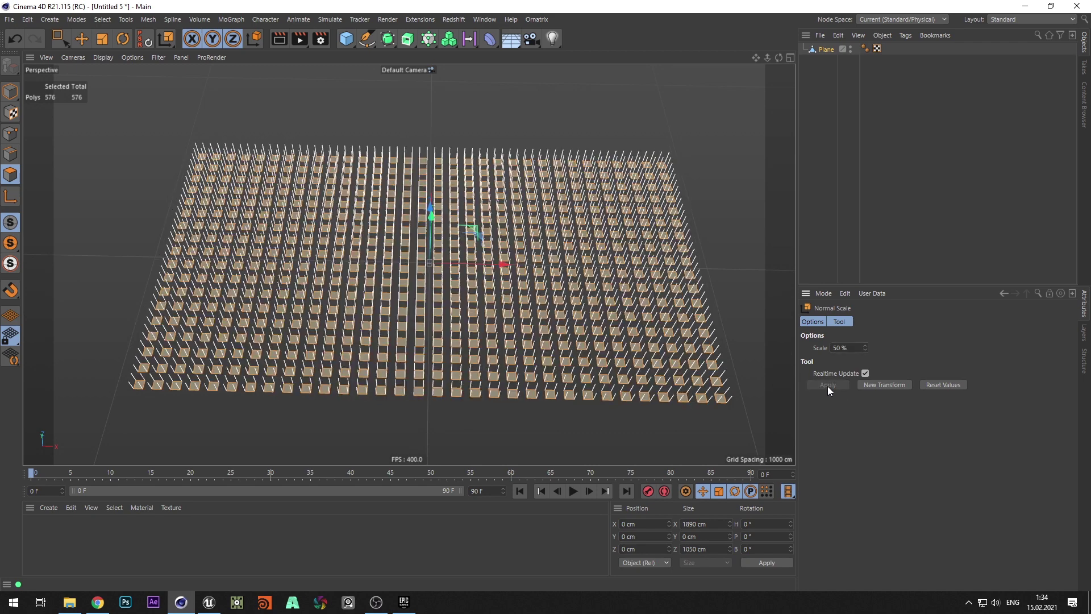
- Switch to the BP - UV Edit layout and complete the BodyPaint 3D Setup Wizard for the plane with a Color channel
left_click(1017, 18)
left_click(1028, 66)
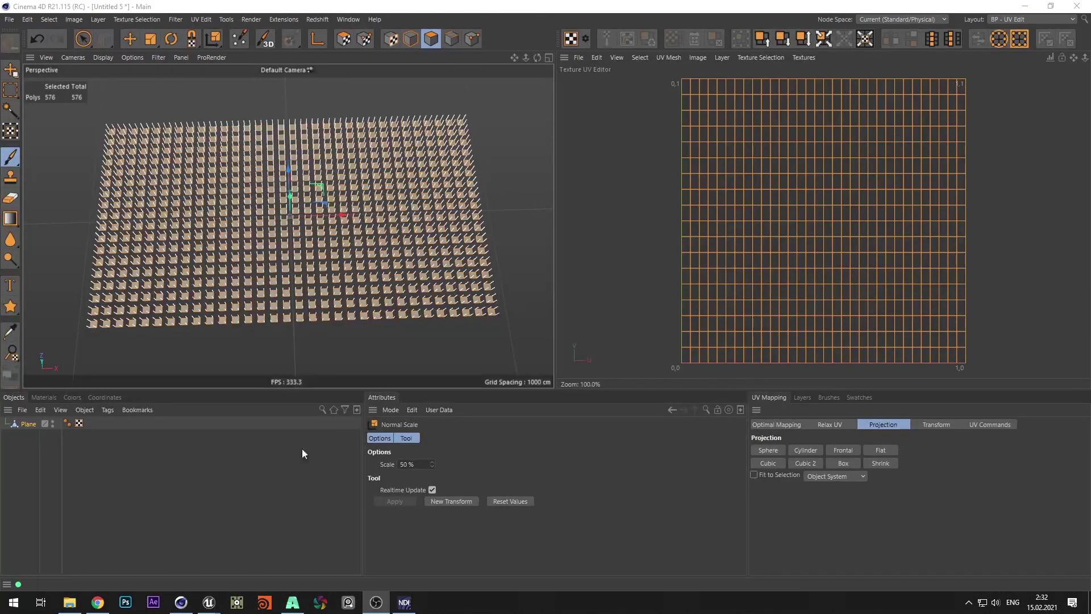
left_click(239, 38)
left_click(330, 197)
left_click(329, 197)
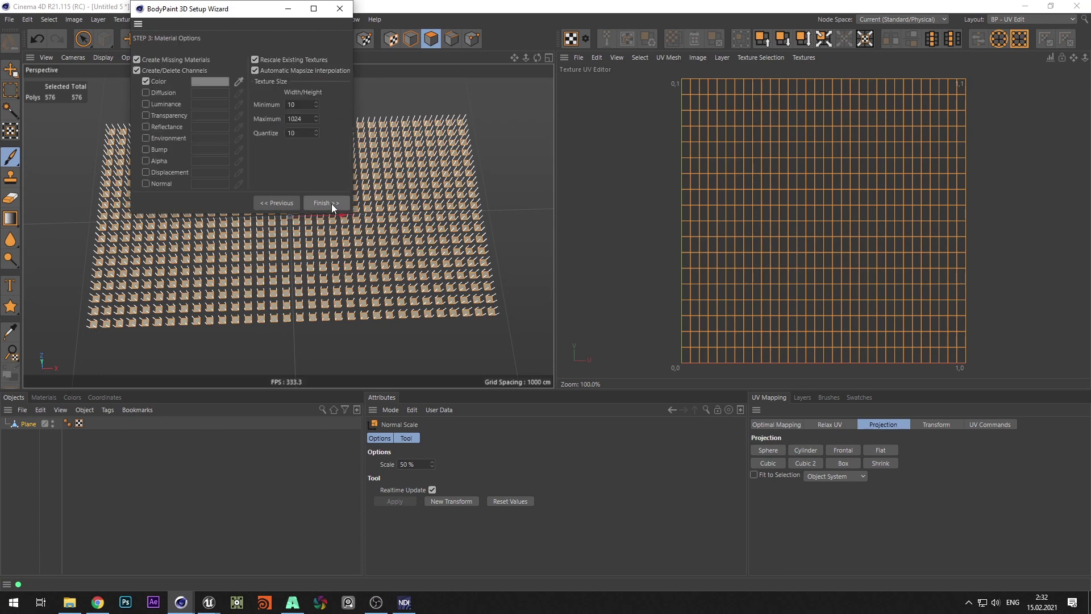
left_click(332, 204)
left_click(327, 203)
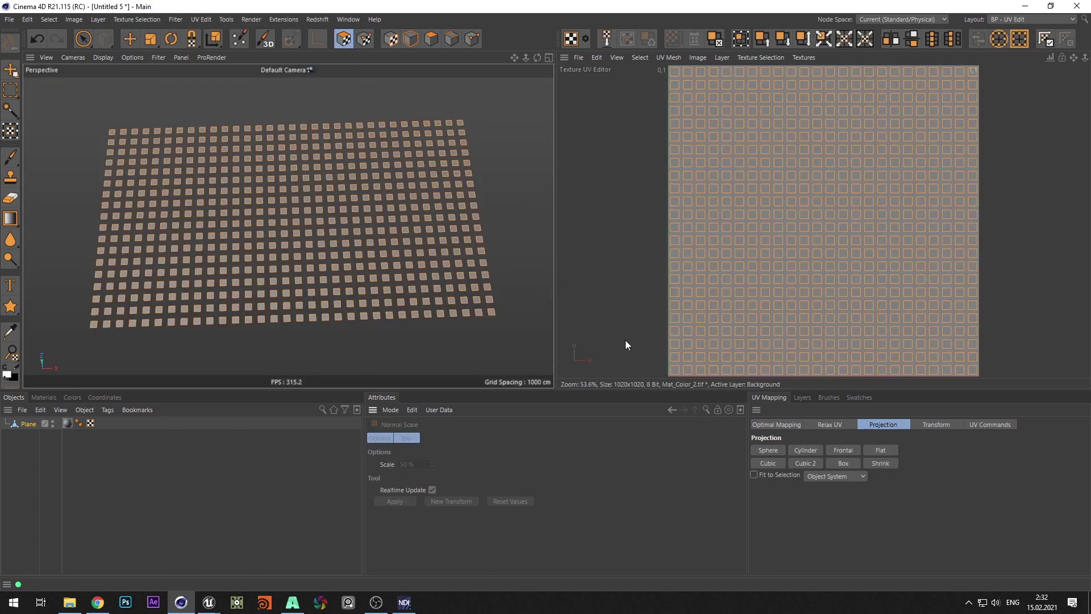
- Apply a Cubic UV projection to the plane and return to the Standard layout
left_click(771, 463)
left_click(1013, 21)
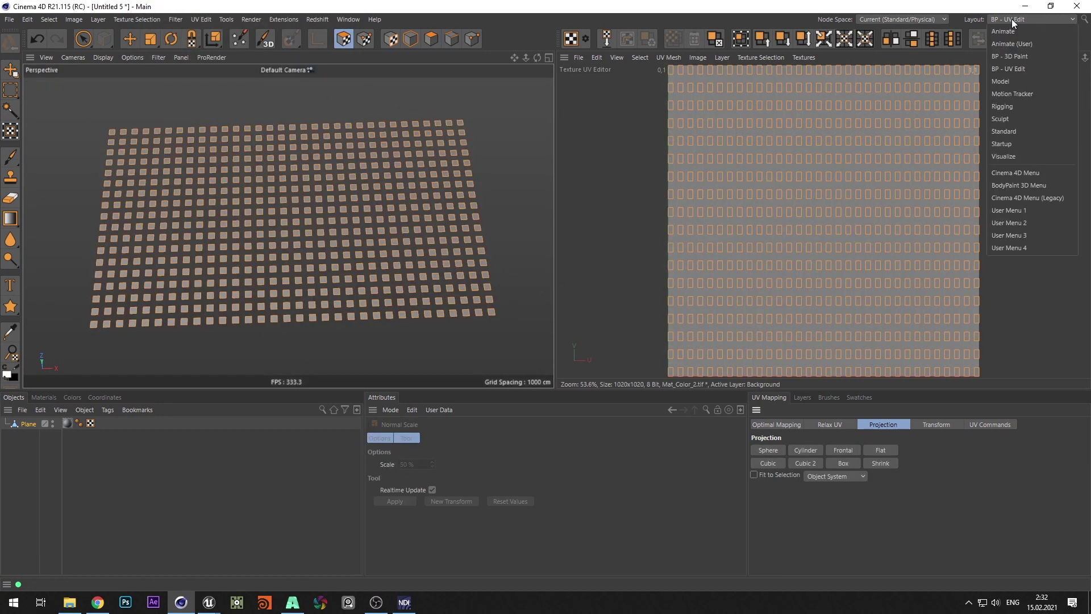
left_click(1033, 132)
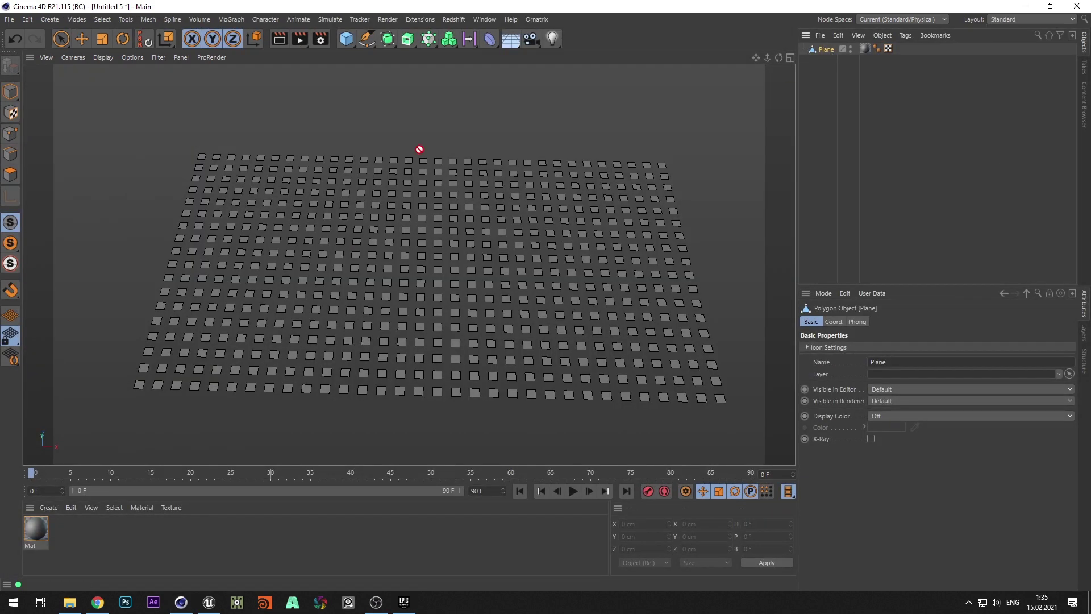
- Return to polygon mode and apply a Normal Scale of 200% to the selected polygons
left_click(16, 178)
right_click(500, 291)
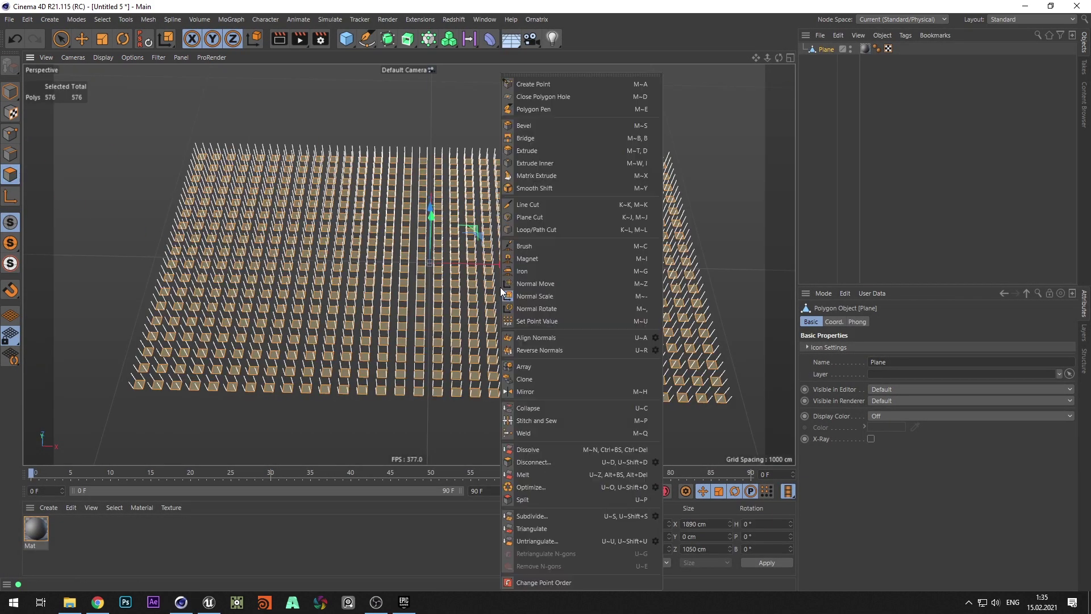
left_click(580, 297)
left_click(849, 348)
type("200")
key("Return")
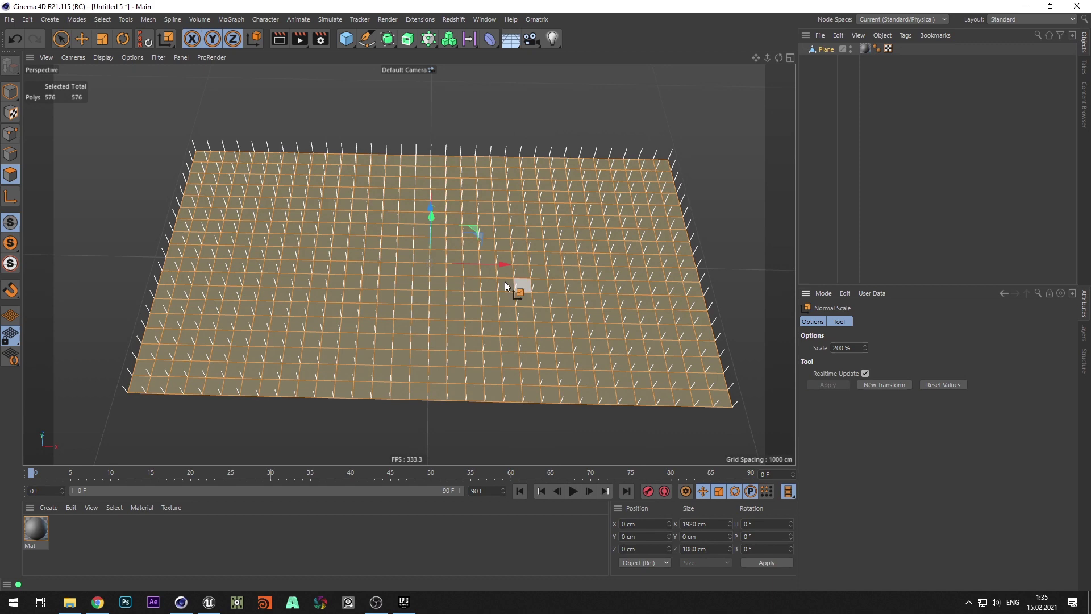
- Extrude all selected polygons of the plane with an offset of 50 cm
right_click(506, 286)
left_click(483, 139)
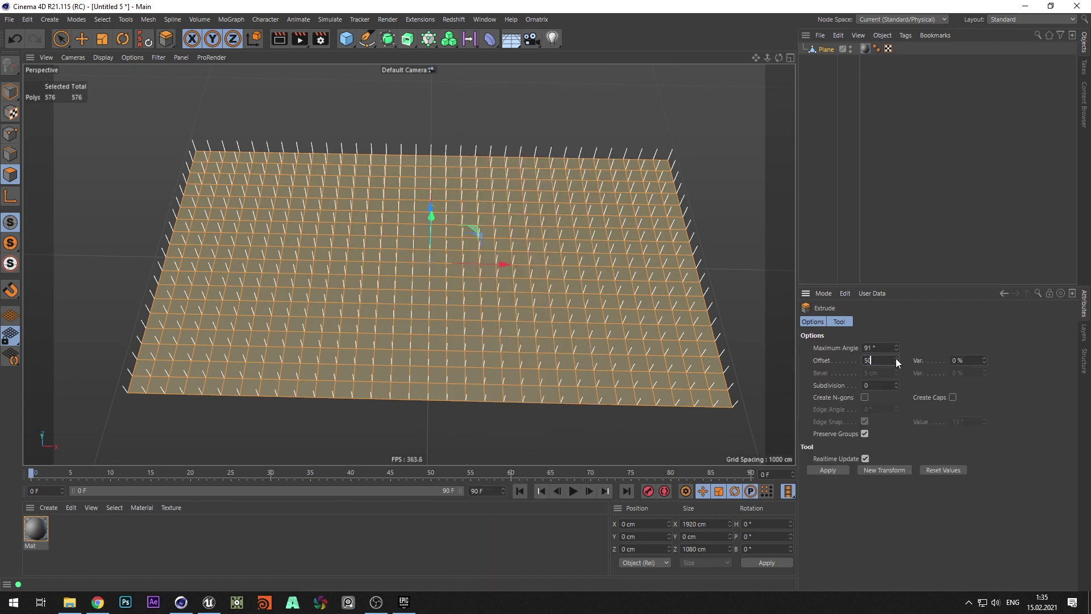
left_click(829, 471)
left_click_drag(746, 334, 732, 273, "alt")
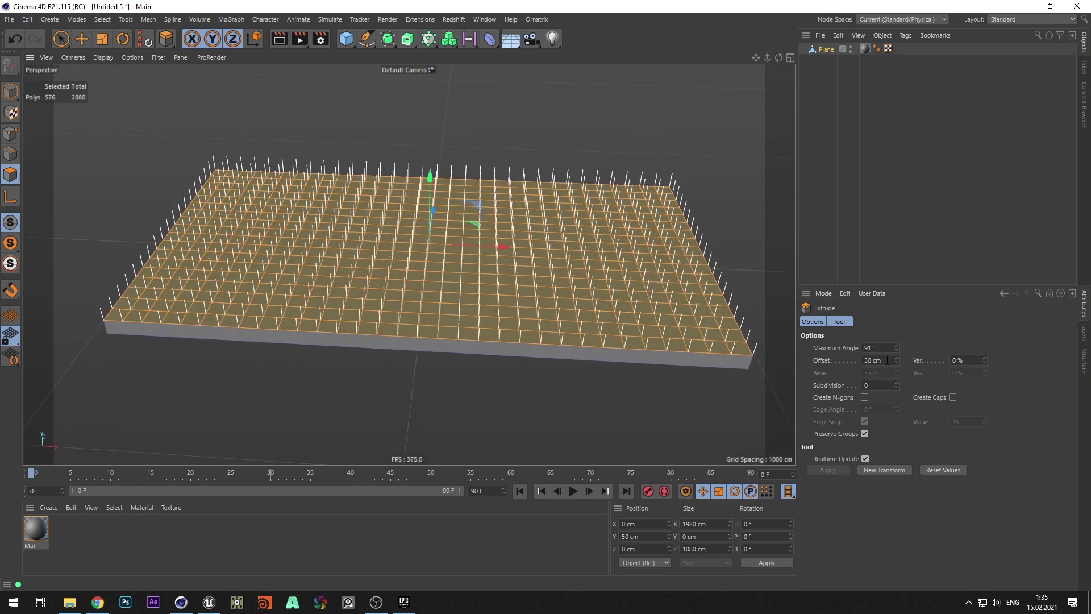
- Increase the extrusion offset to 100 cm, and finally to 200 cm
type("0")
key("Return")
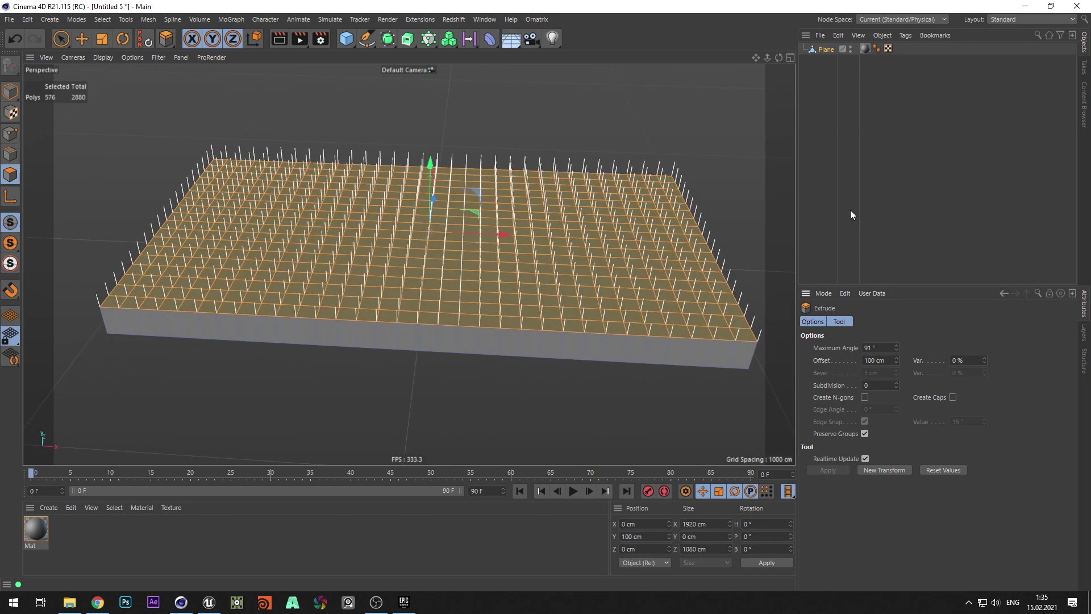
type("200")
key("Return")
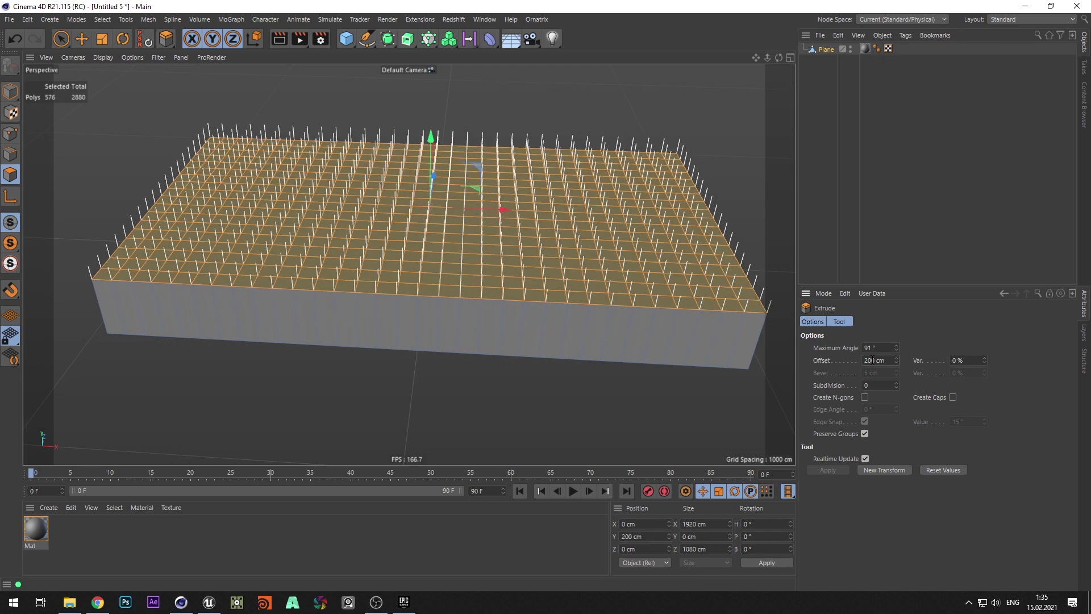
- Bevel the selected top polygons with a 5 cm offset, 5 cm extrusion and a subdivision of 5
right_click(511, 267)
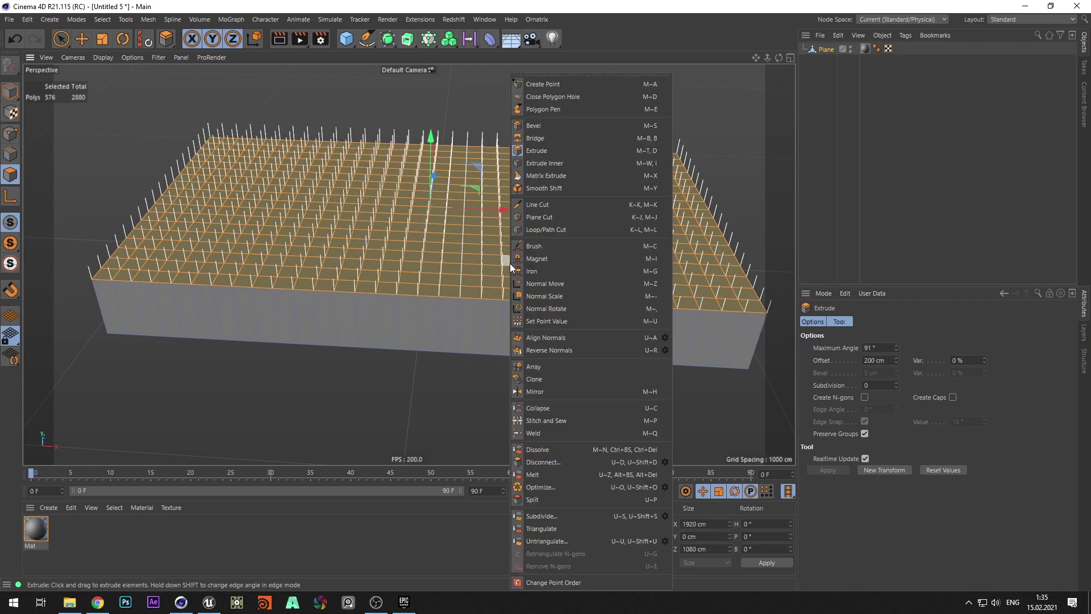
left_click(570, 131)
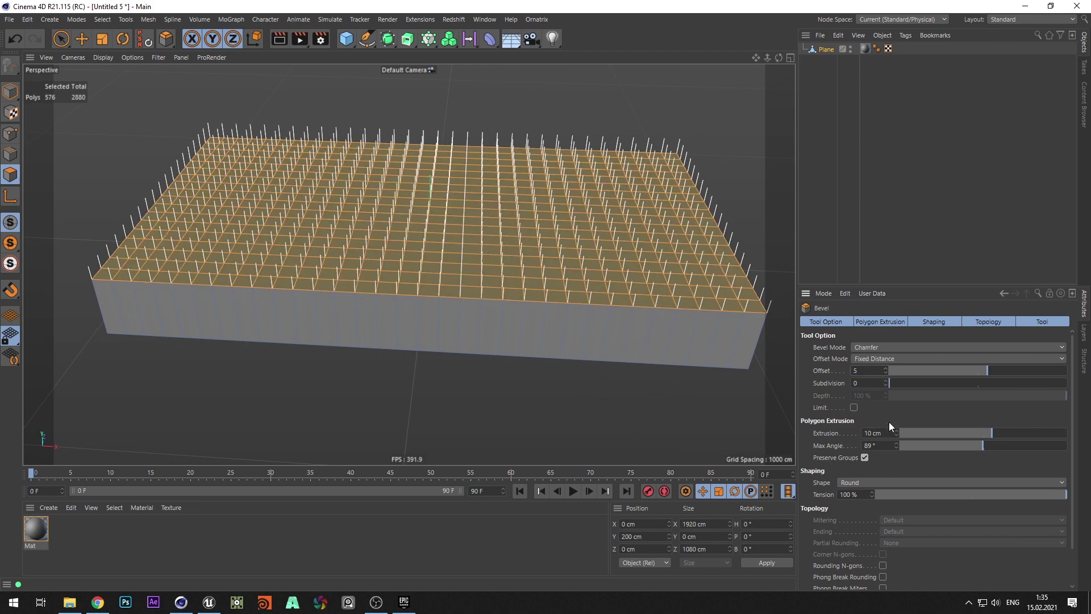
left_click_drag(890, 433, 862, 433)
type("5")
key("Return")
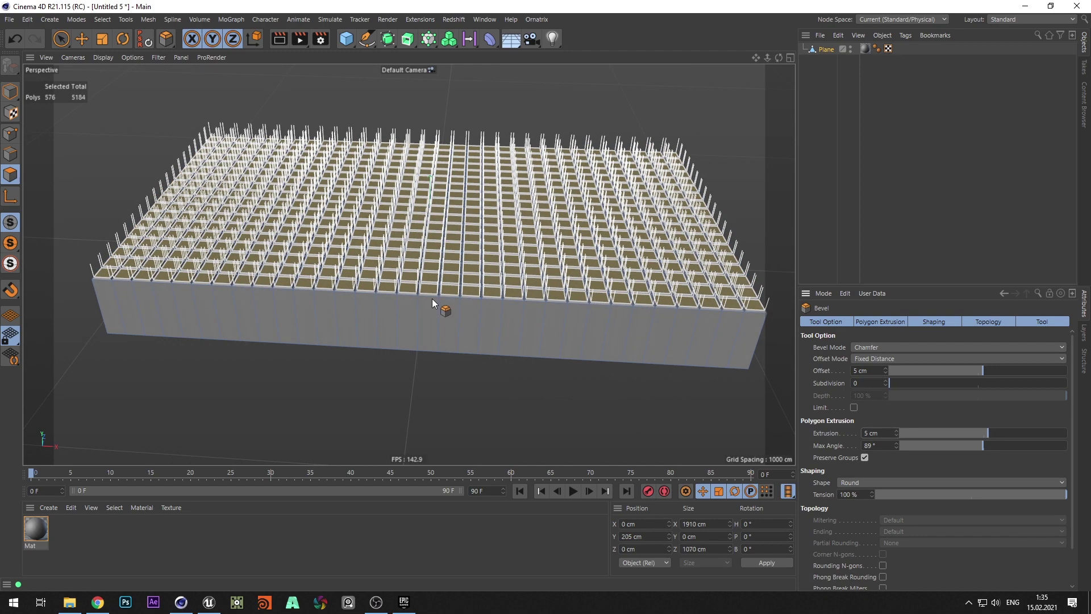
scroll(439, 300, "up", 10)
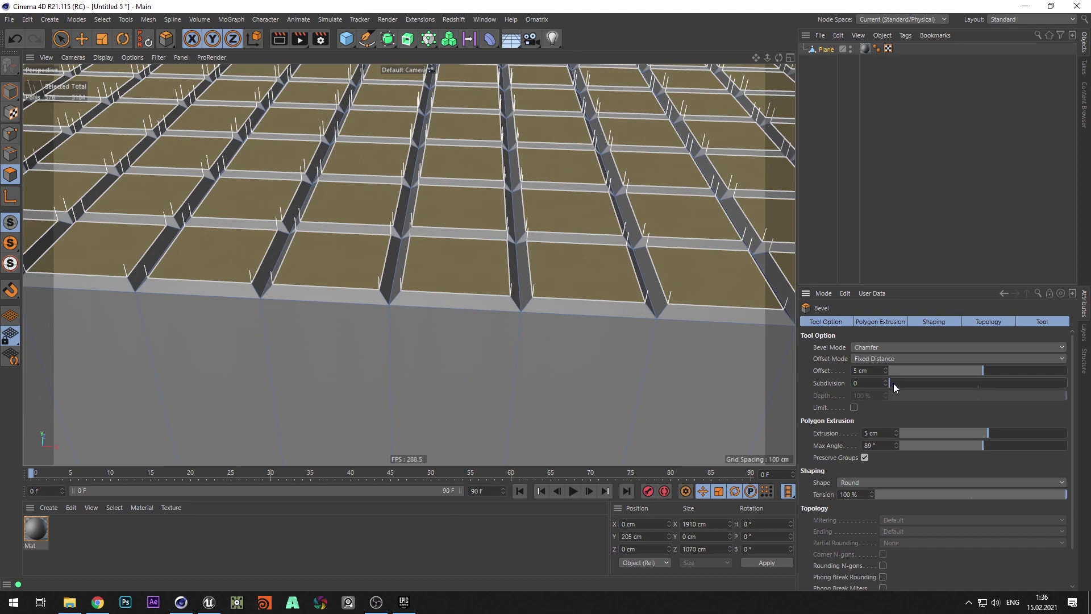
left_click_drag(894, 383, 934, 385)
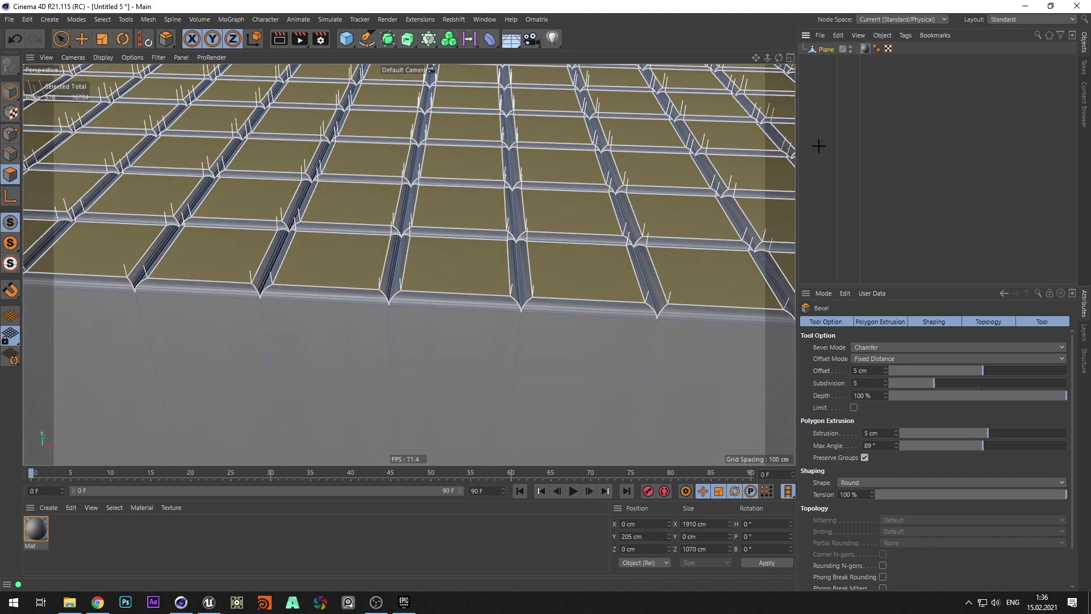
- Export the finished grid model in FBX format
scroll(493, 187, "down", 10)
left_click_drag(486, 233, 466, 257, "alt")
left_click(9, 19)
mouse_move(61, 238)
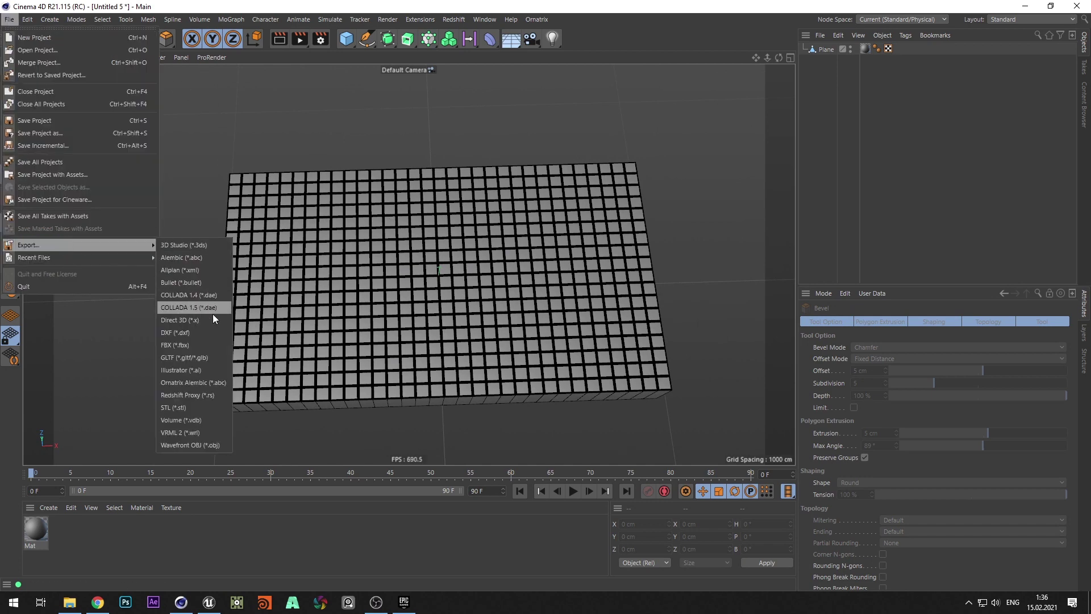
left_click(210, 340)
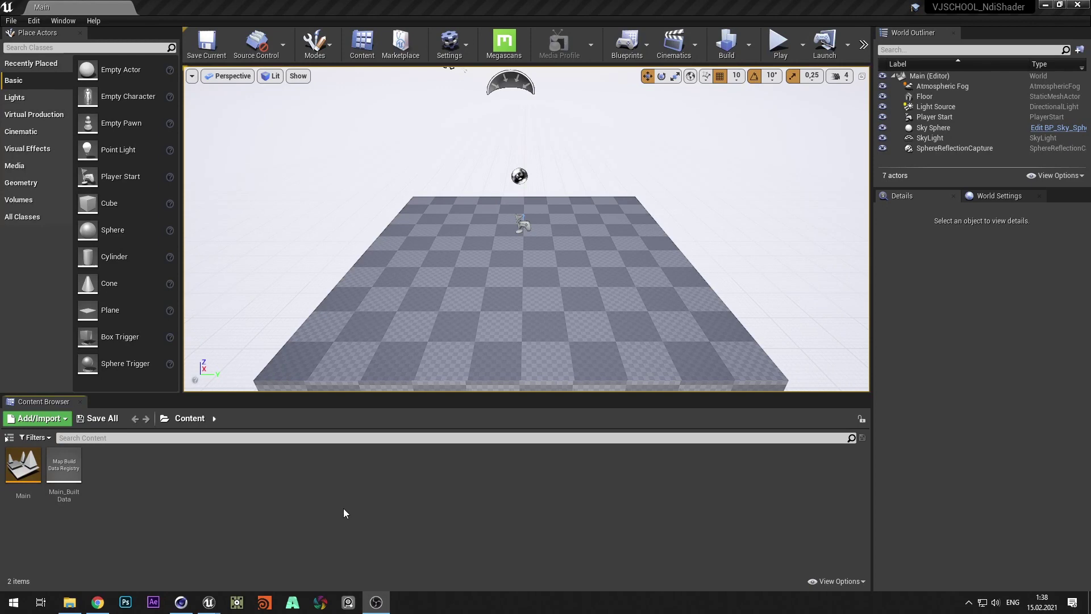
- Switch to Unreal Editor and enable the NDI plugin among the installed plugins
left_click(34, 21)
left_click(91, 195)
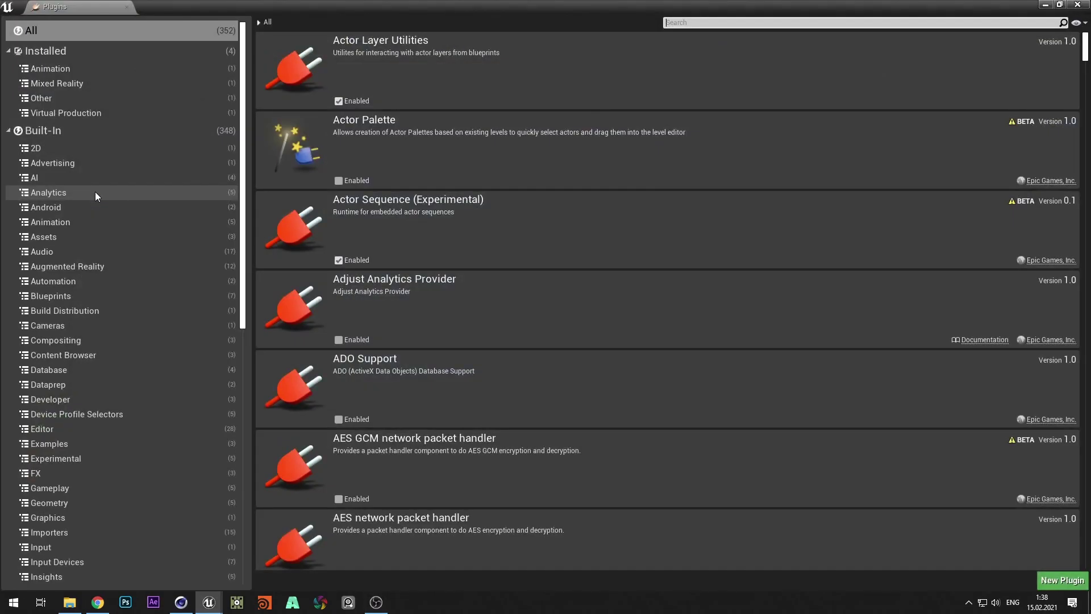
left_click(77, 52)
left_click(339, 100)
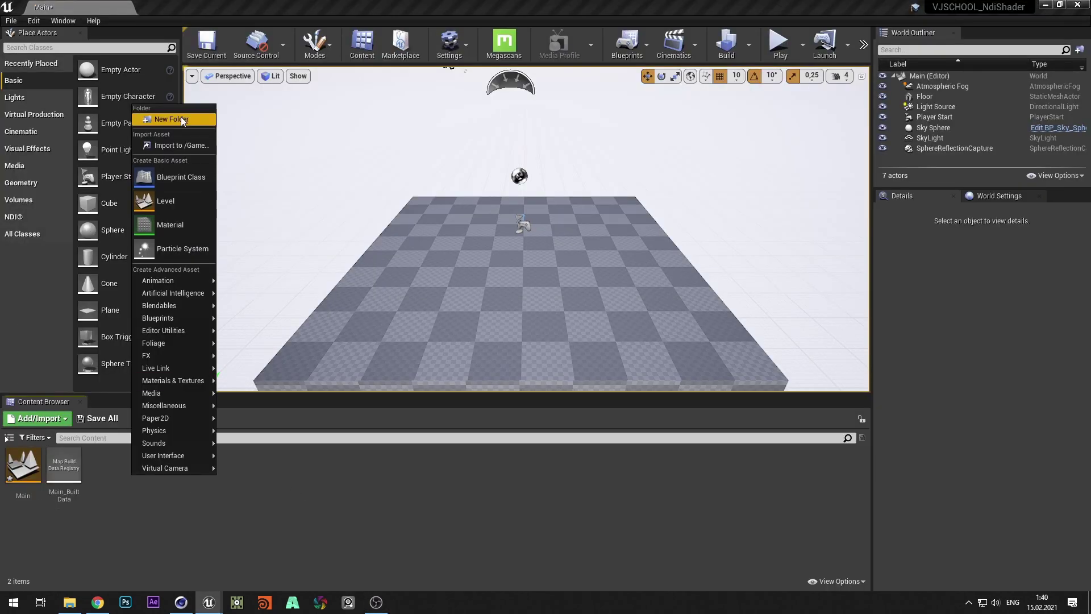
- Create a new folder named NDI in the project's Content directory
left_click(182, 120)
type("NDI")
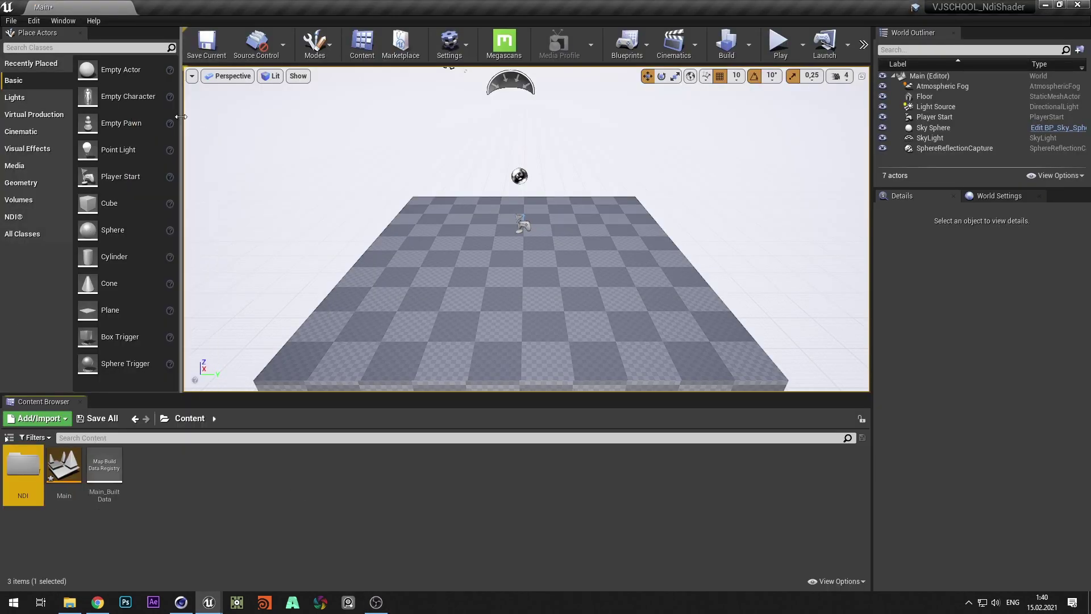
- Create an Actor blueprint class named NDI inside the NDI folder and place an instance of it in the level
double_click(23, 472)
right_click(62, 484)
left_click(114, 176)
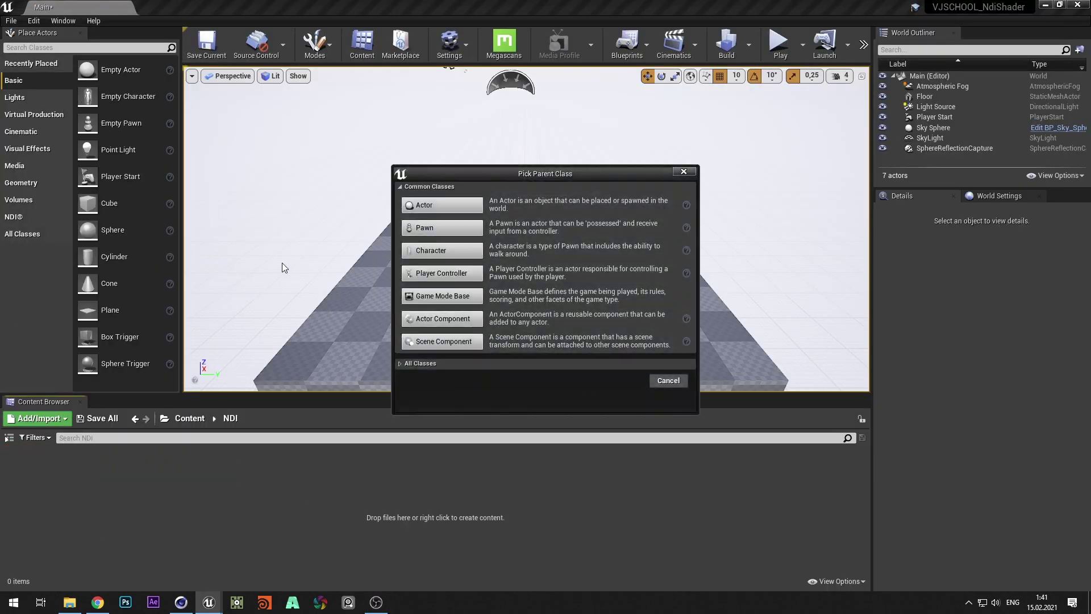
left_click(424, 205)
type("NDIO")
key("BackSpace")
key("Return")
left_click_drag(24, 472, 326, 333)
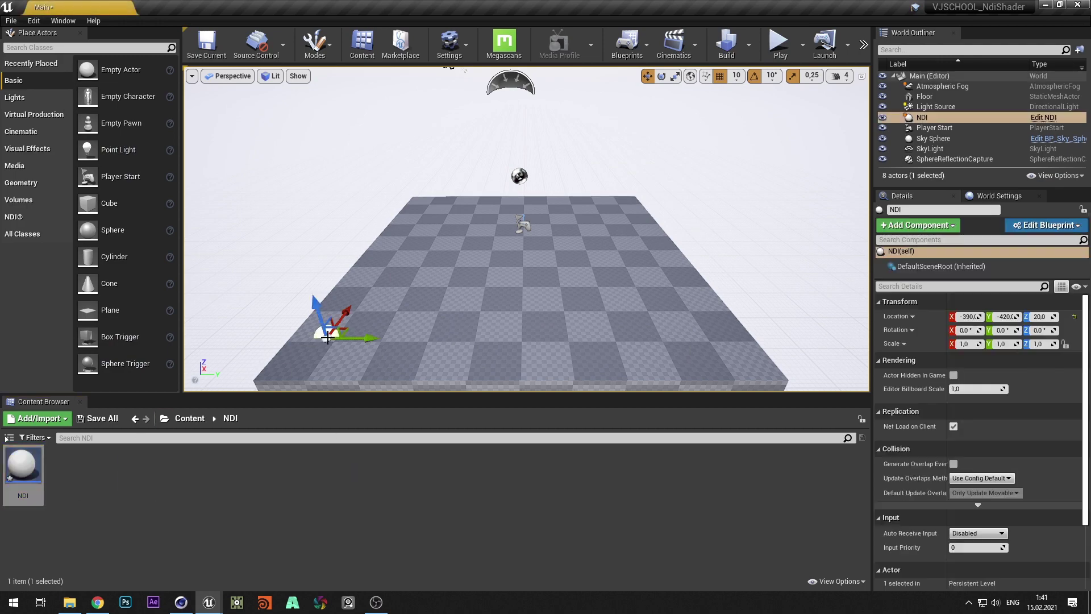
- Open the NDI blueprint's event graph and delete the ActorBeginOverlap and Tick event nodes
double_click(24, 472)
left_click(374, 72)
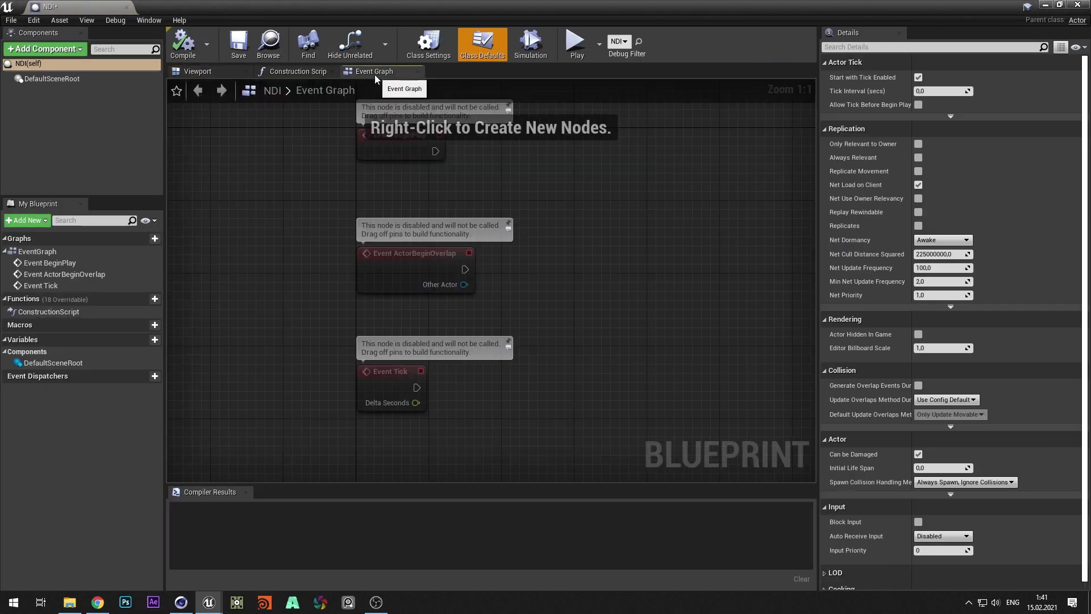
right_click_drag(474, 197, 412, 236)
left_click_drag(412, 237, 330, 455)
key("Delete")
- Add an NDI Broadcast component and assign a new media sender asset named NewNDIMediaSender as its NDI Media Source
left_click(66, 50)
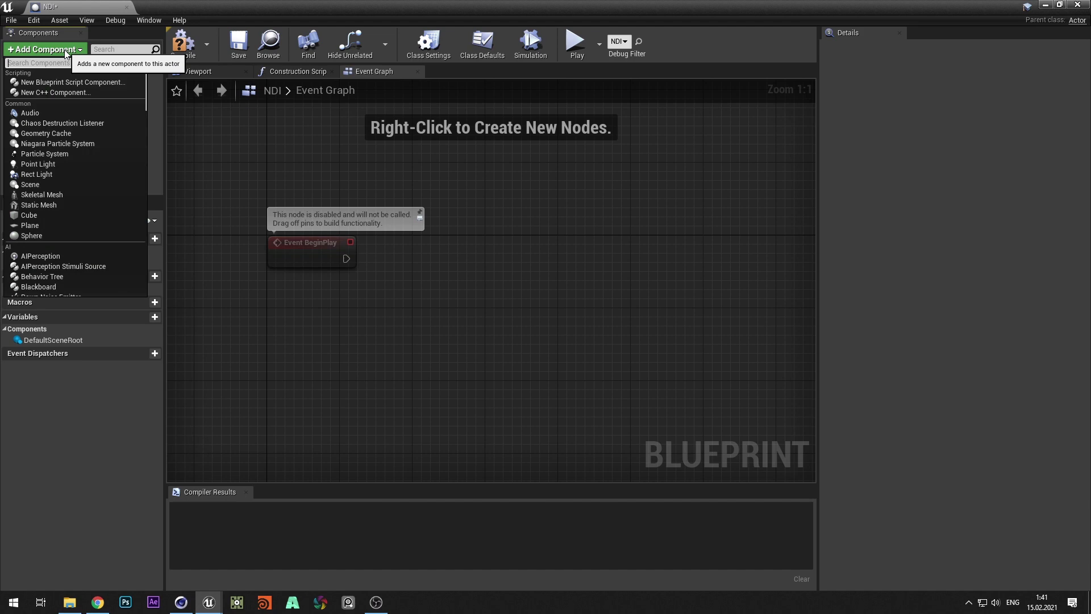
type("ndi")
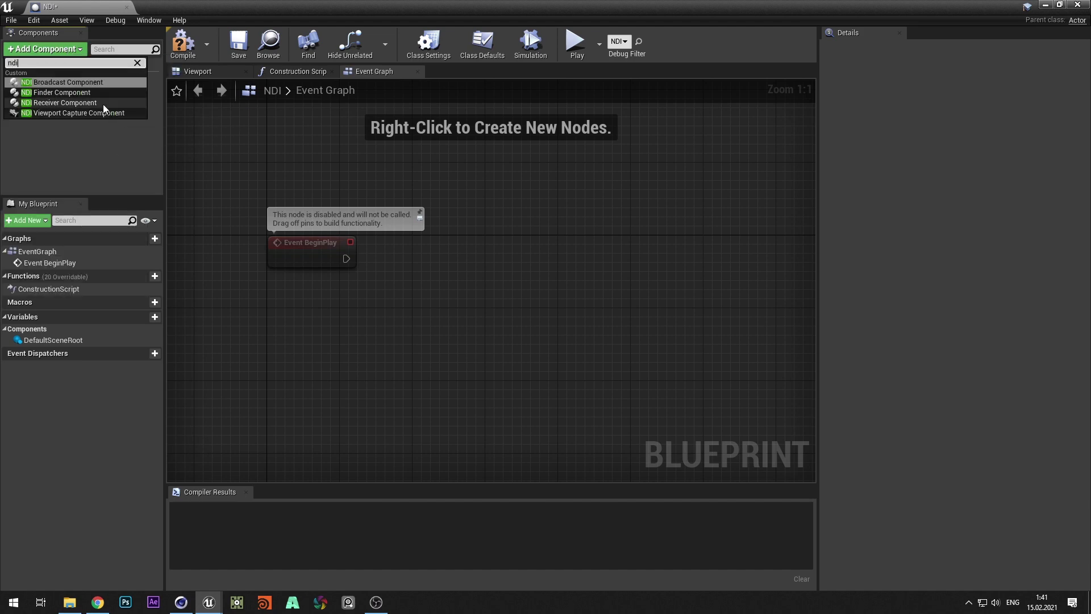
left_click(109, 82)
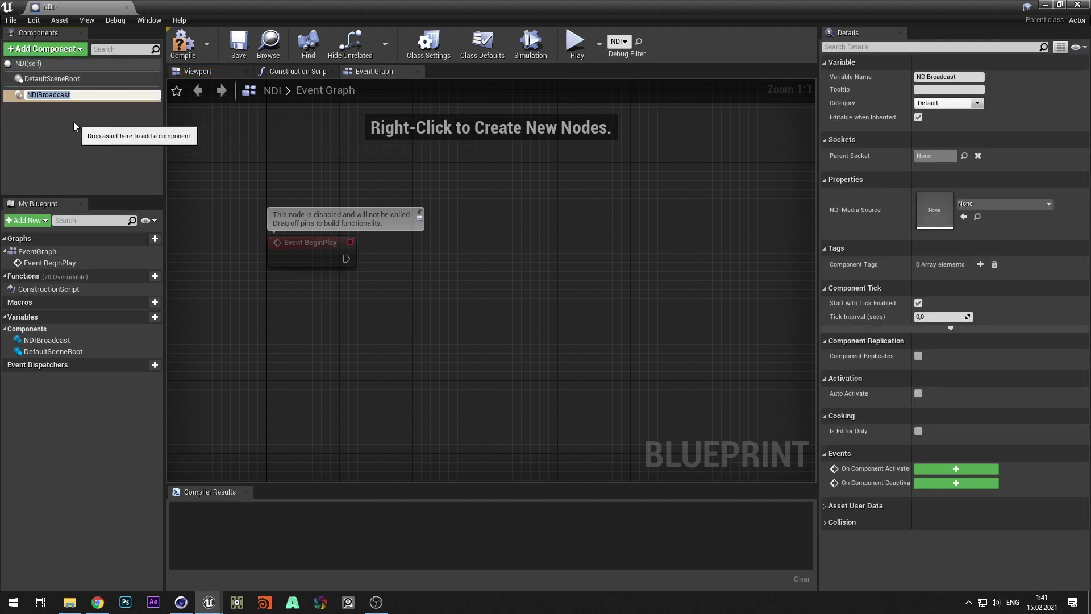
left_click(989, 203)
left_click(955, 224)
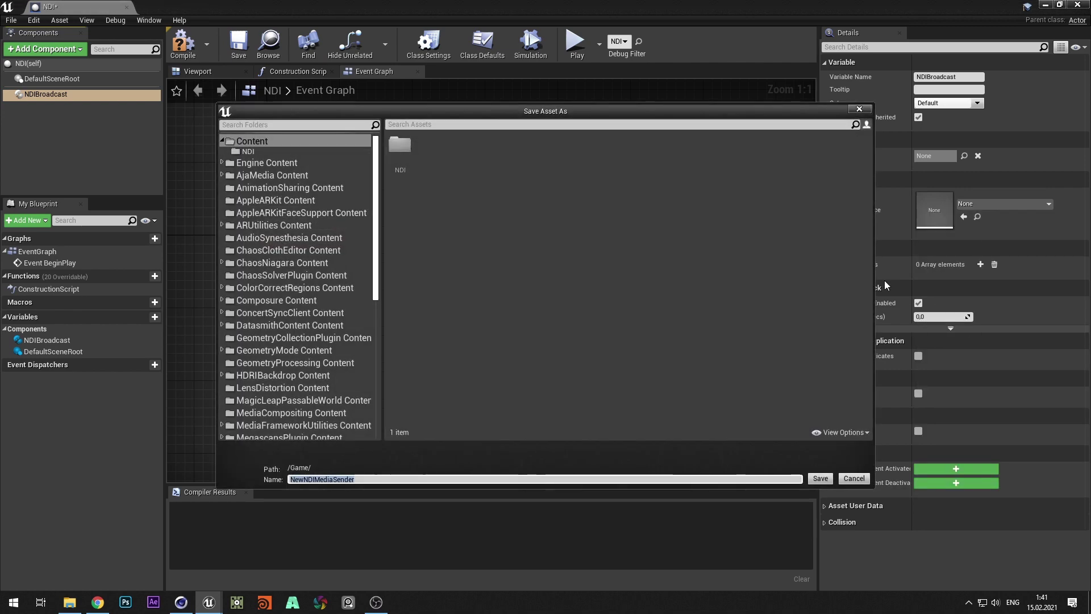
left_click(822, 483)
- Add an NDI Receiver component and assign a new media receiver asset named NewNDIMediaReceiver as its NDI Media Source
left_click(45, 49)
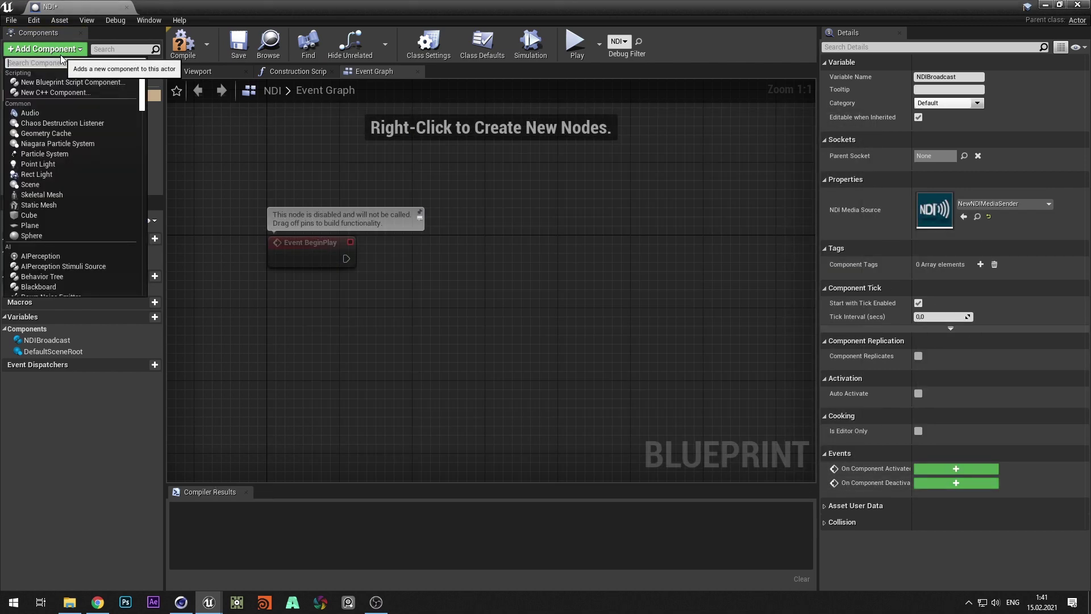
type("ndi")
left_click(65, 103)
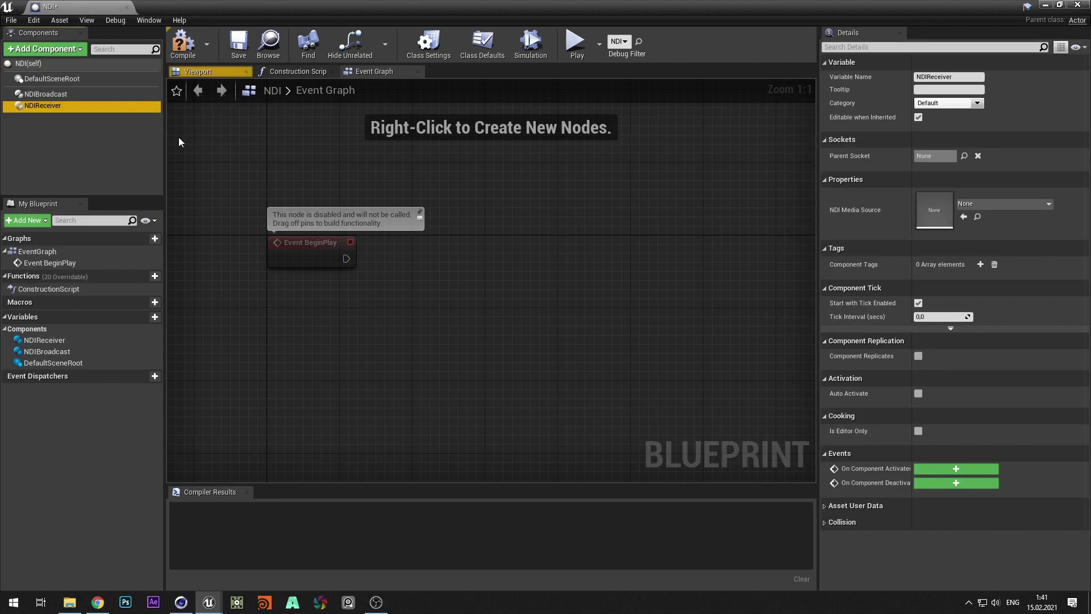
left_click(1005, 203)
left_click(966, 223)
left_click(821, 478)
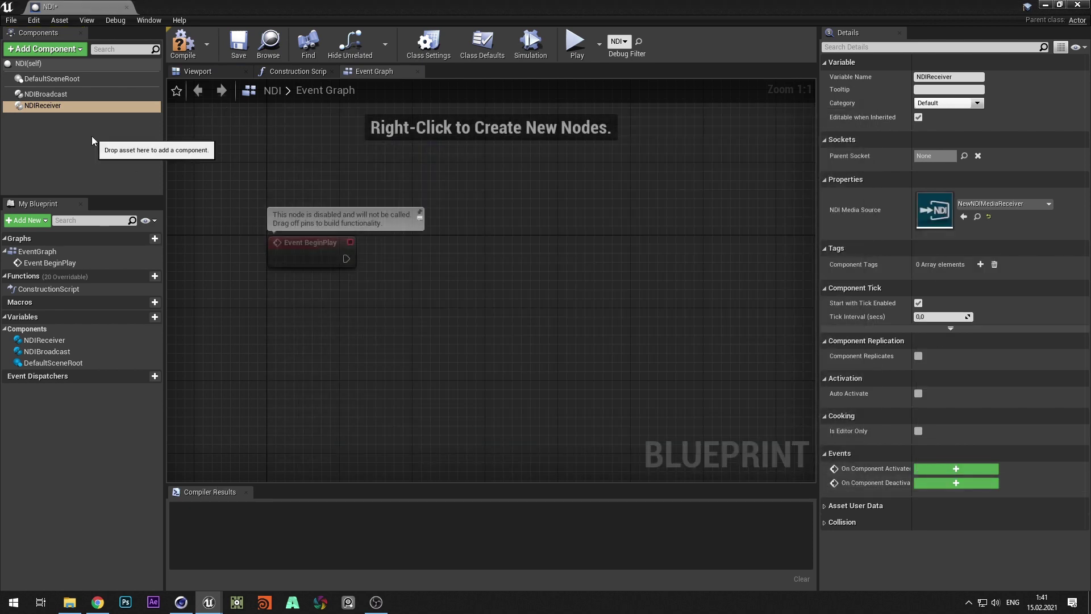
- Place NDIBroadcast and NDIReceiver references in the graph and connect a Sequence node to Event BeginPlay
left_click_drag(43, 94, 306, 197)
left_click_drag(346, 258, 520, 242)
type("sequence")
key("Return")
right_click_drag(520, 242, 475, 232)
- Connect a Find Network Source by Name node to the BeginPlay sequence's Then 0 output
left_click_drag(503, 249, 595, 244)
type("find network")
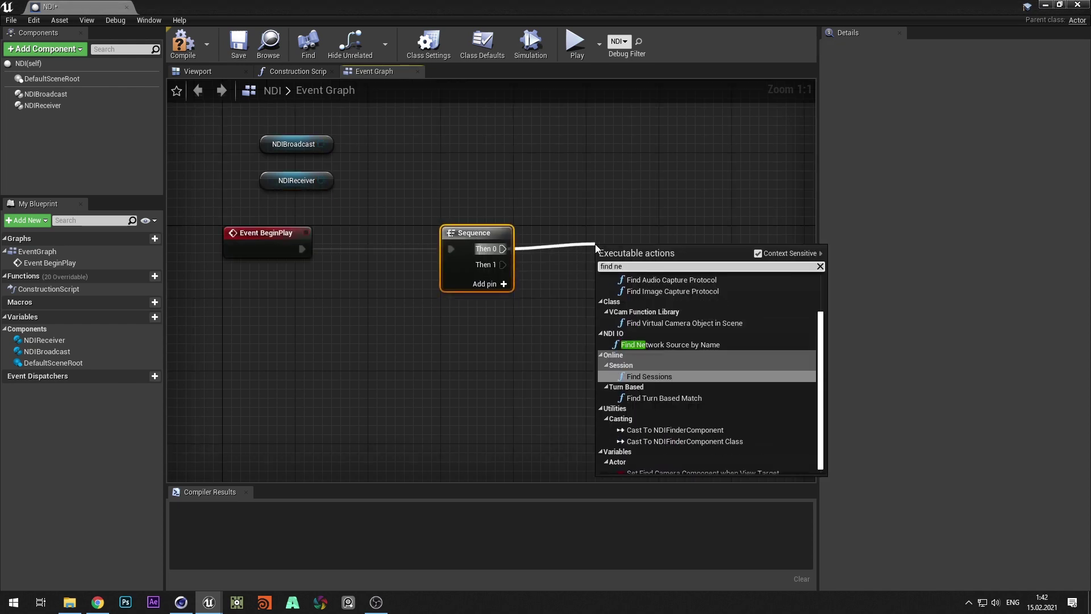
key("Return")
scroll(590, 190, "down", 2)
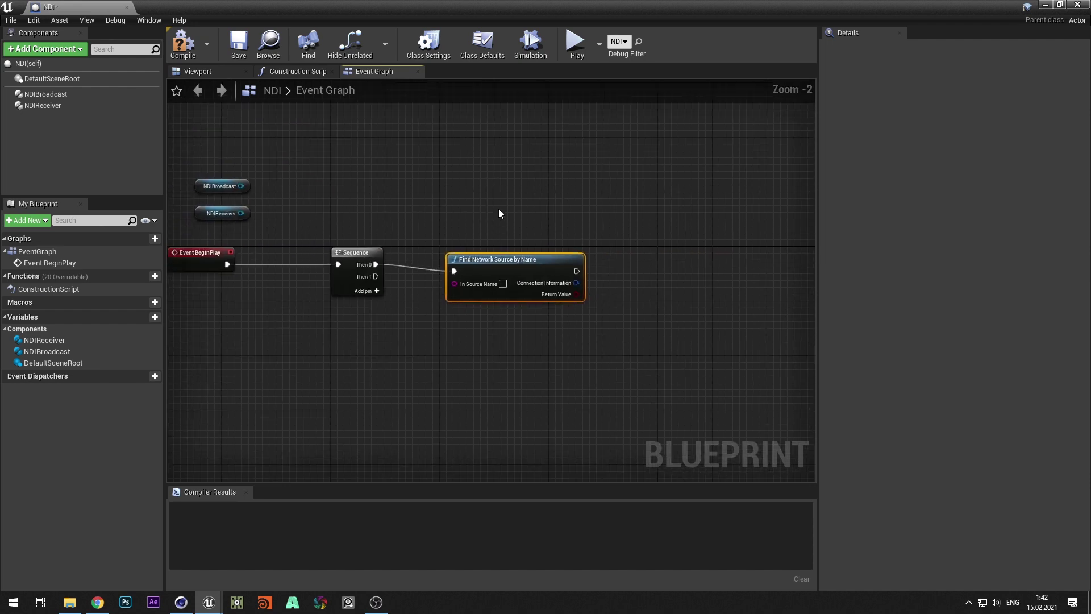
- Add a Start Receiver node targeting NDIReceiver and wire it to Find Network Source by Name, including the connection information
left_click_drag(205, 213, 663, 285)
type("start")
left_click(723, 382)
left_click_drag(577, 271, 639, 295)
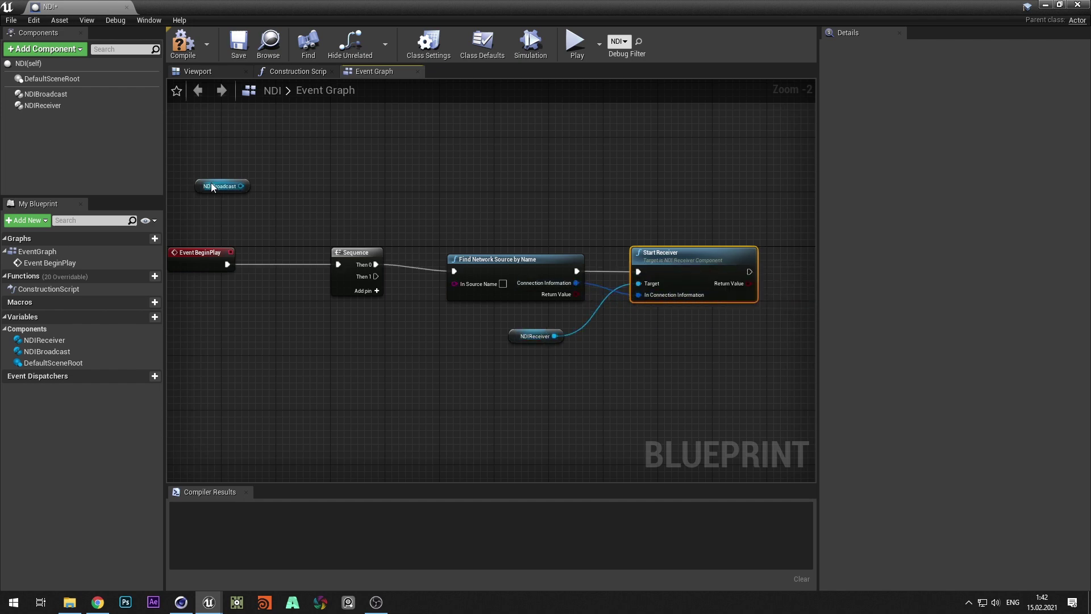
- Connect a Start Broadcasting node to the BeginPlay sequence's Then 1 output, with NDIBroadcast as its target
left_click_drag(212, 187, 233, 378)
left_click_drag(376, 276, 429, 371)
type("start broa")
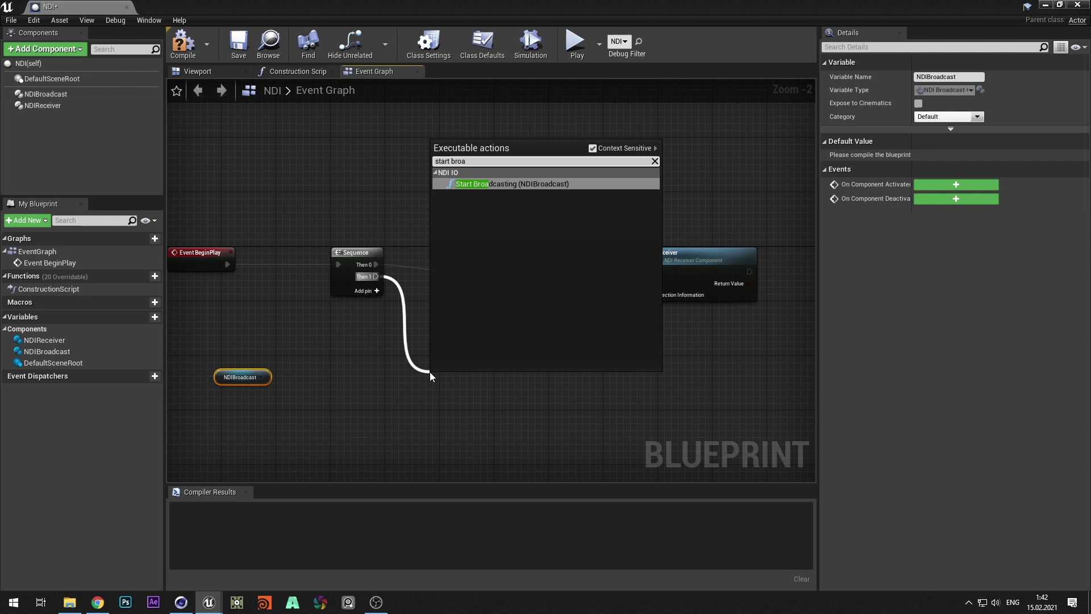
left_click(462, 185)
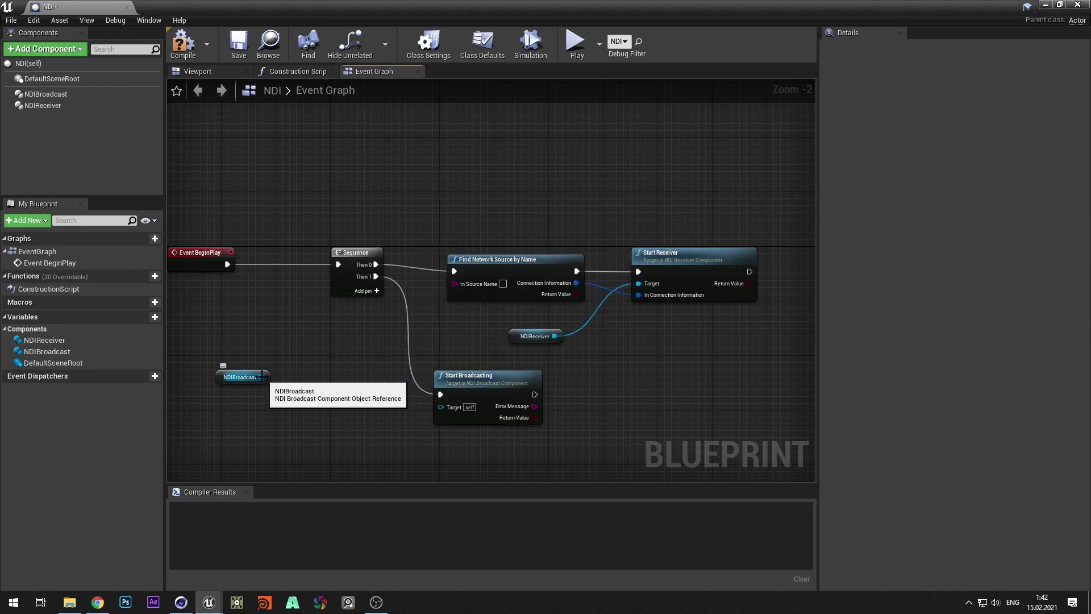
left_click_drag(263, 377, 441, 407)
left_click(490, 378)
right_click_drag(443, 326, 480, 349)
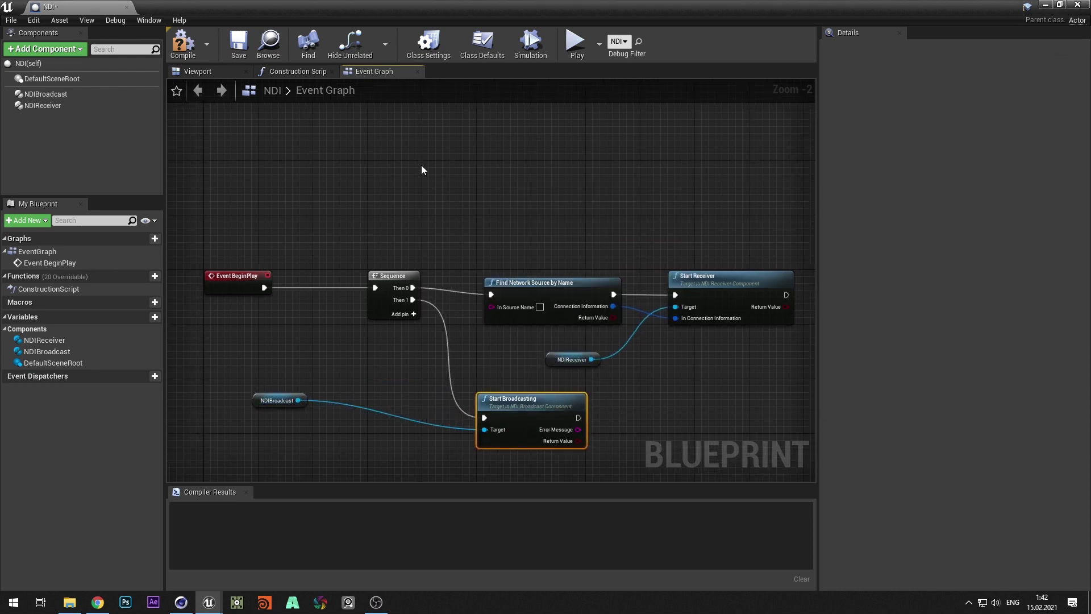
- Add an Event End Play node to the graph above Event BeginPlay
right_click_drag(421, 170, 439, 182)
right_click(239, 169)
type("event end")
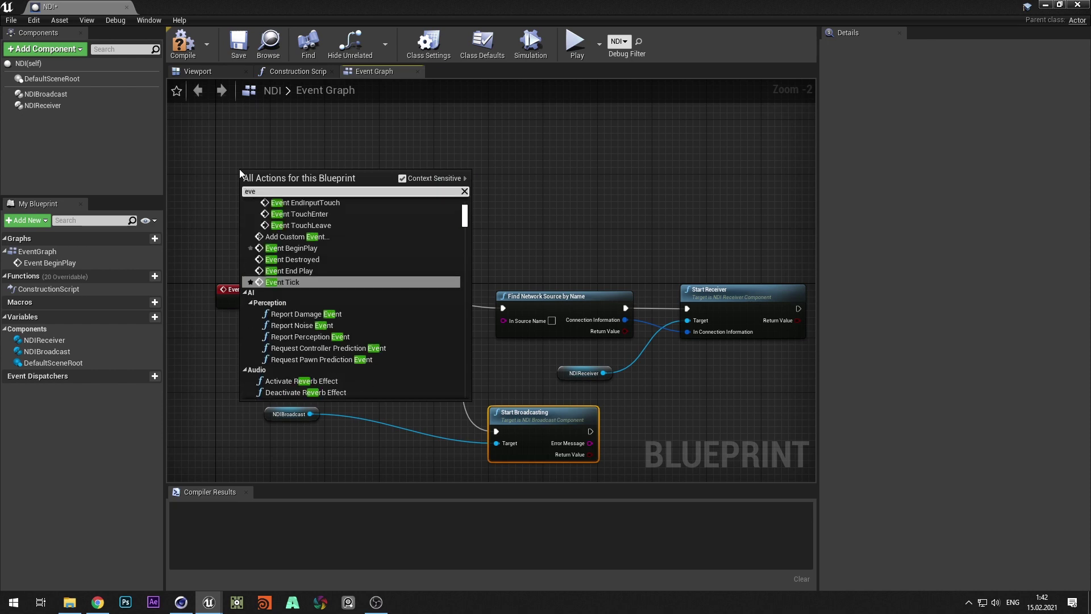
key("BackSpace")
key("BackSpace")
key("BackSpace")
key("BackSpace")
key("BackSpace")
key("BackSpace")
key("BackSpace")
key("BackSpace")
key("BackSpace")
type("end pla")
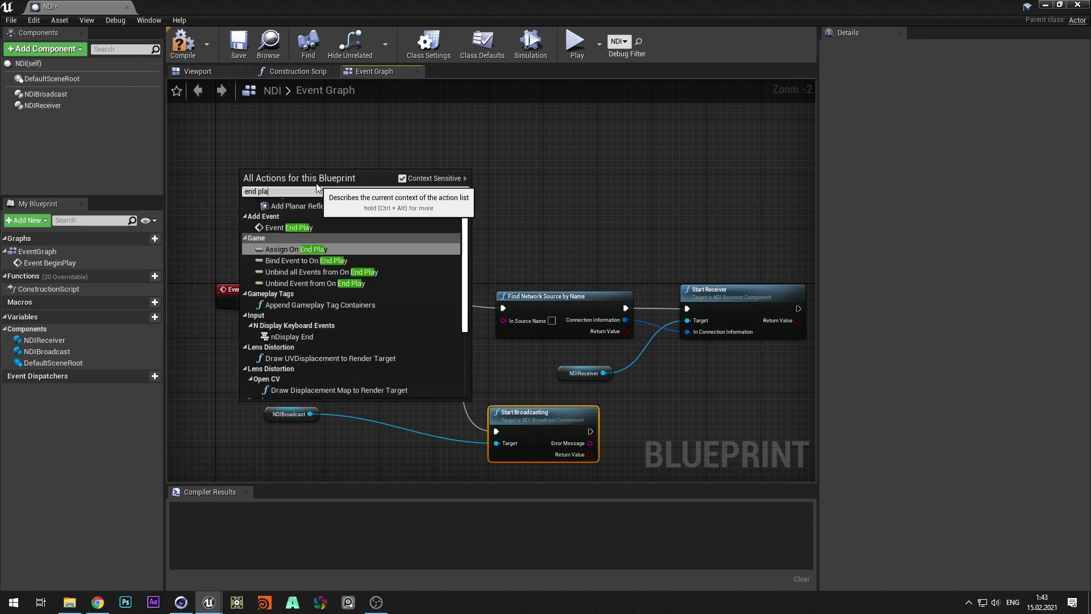
left_click(289, 227)
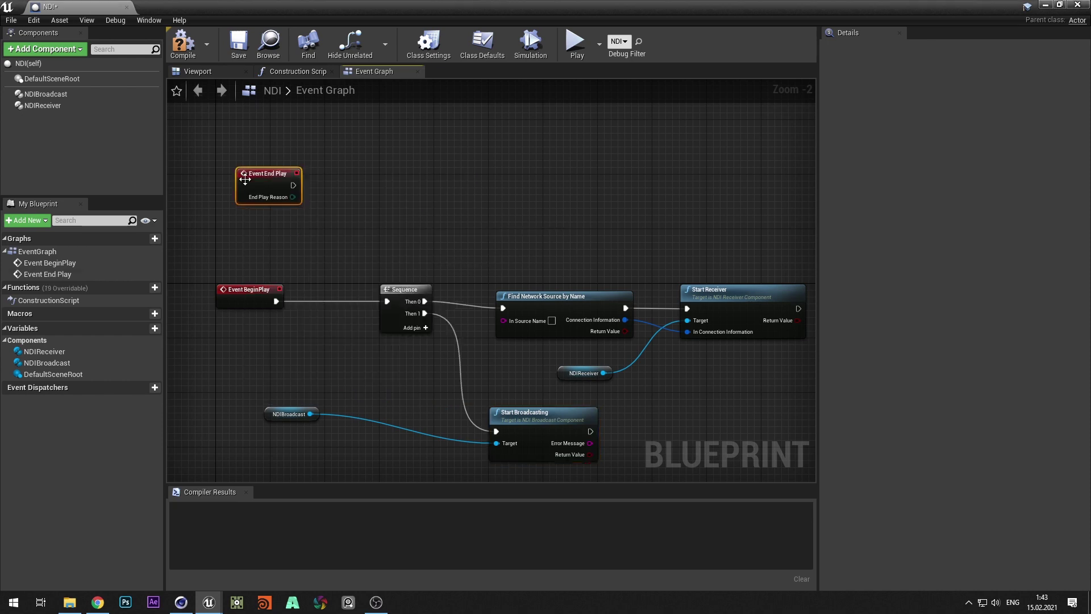
- Connect a Sequence node to Event End Play and run Shutdown Receiver for NDIReceiver from its Then 0 output
right_click_drag(340, 222, 332, 257)
left_click_drag(284, 228, 496, 172)
type("sequence")
key("Return")
type("shut")
key("Return")
right_click_drag(408, 240, 328, 258)
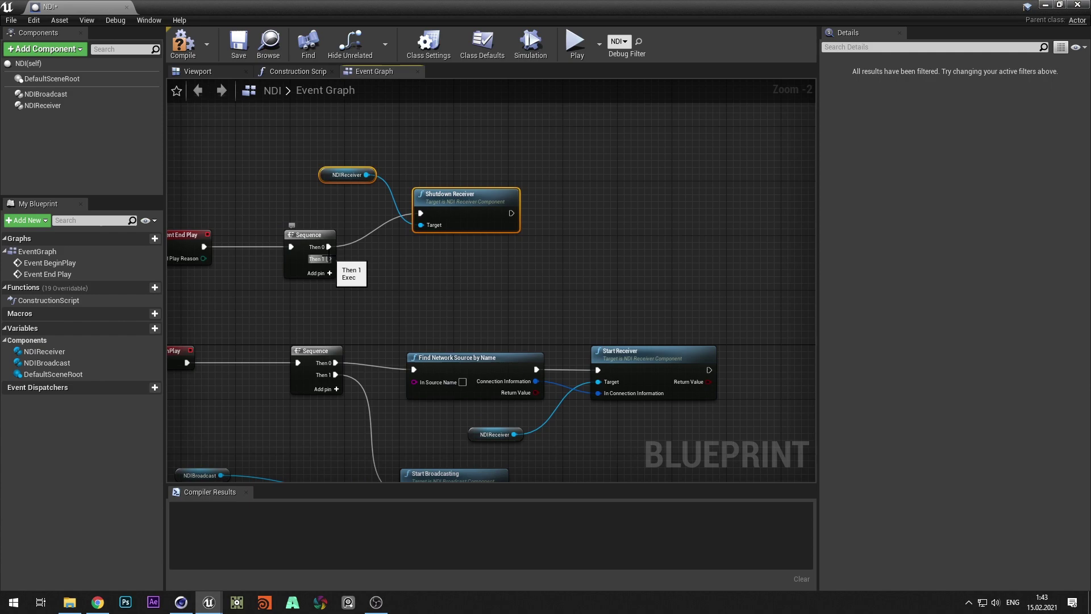
- Connect Stop Broadcasting for NDIBroadcast to the End Play sequence's Then 1 output, tidy the nodes and compile the blueprint
left_click_drag(328, 258, 418, 272)
type("stop bro")
key("Return")
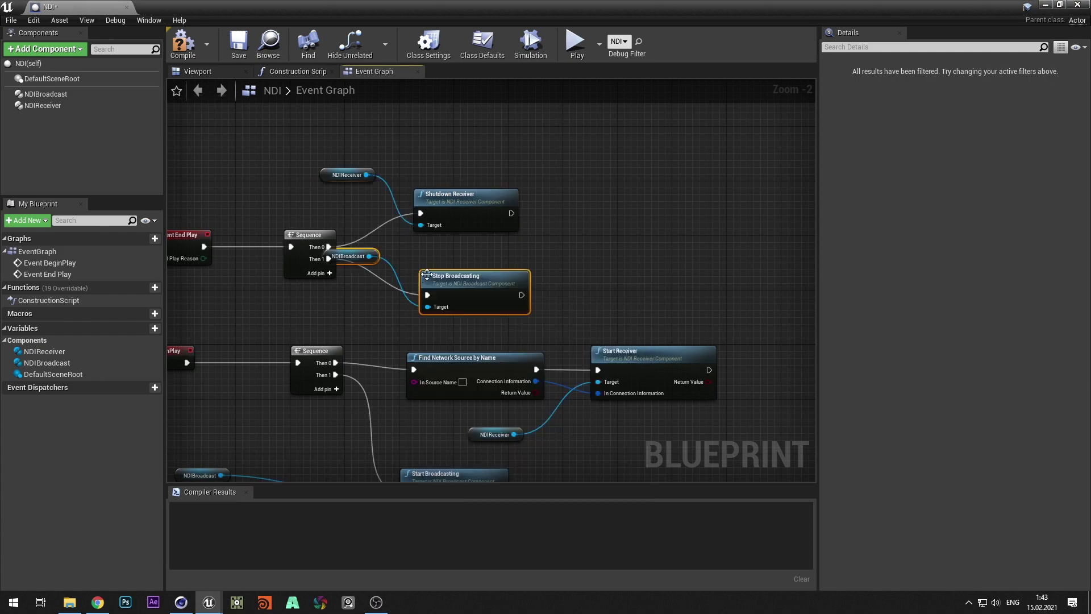
left_click(398, 257)
left_click_drag(351, 254, 322, 319)
left_click(453, 295)
scroll(569, 239, "down", 2)
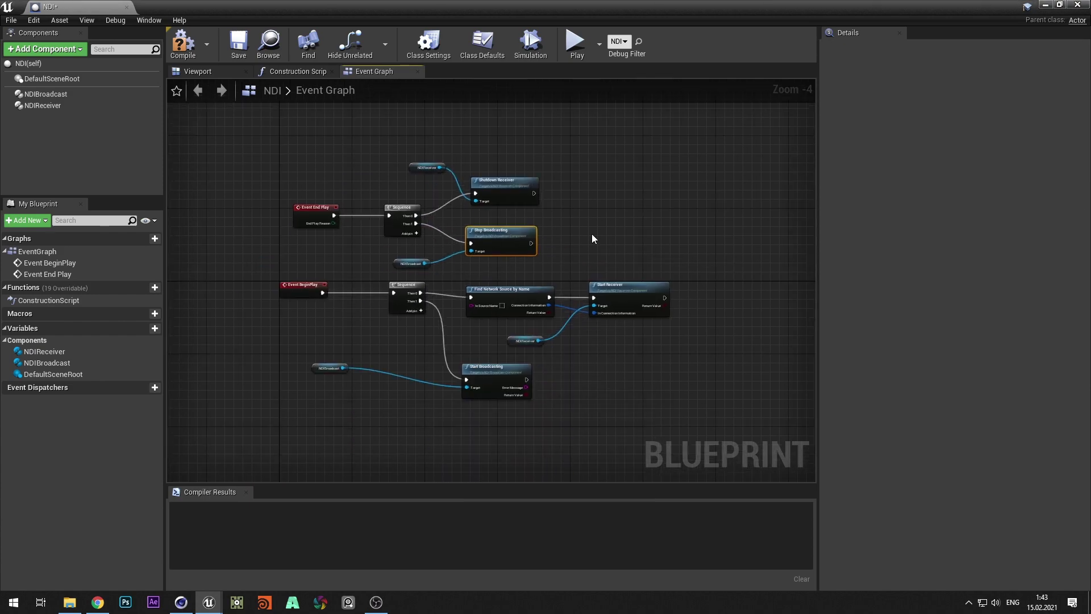
key("F7")
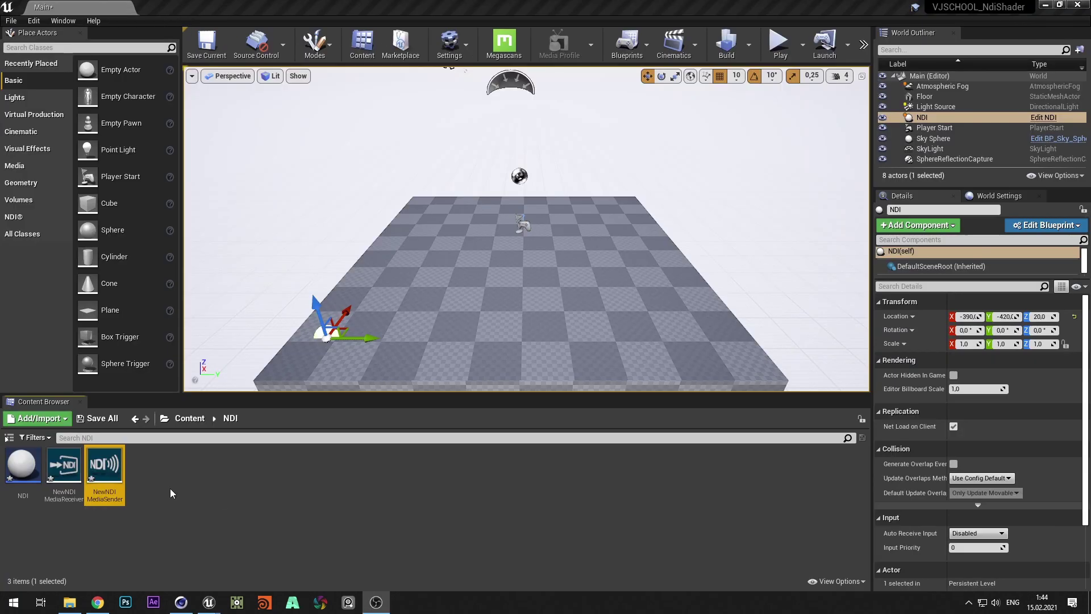
- Give NewNDIMediaReceiver a new video texture named NewNDIMediaTexture2D, stored in the NDI folder
double_click(120, 487)
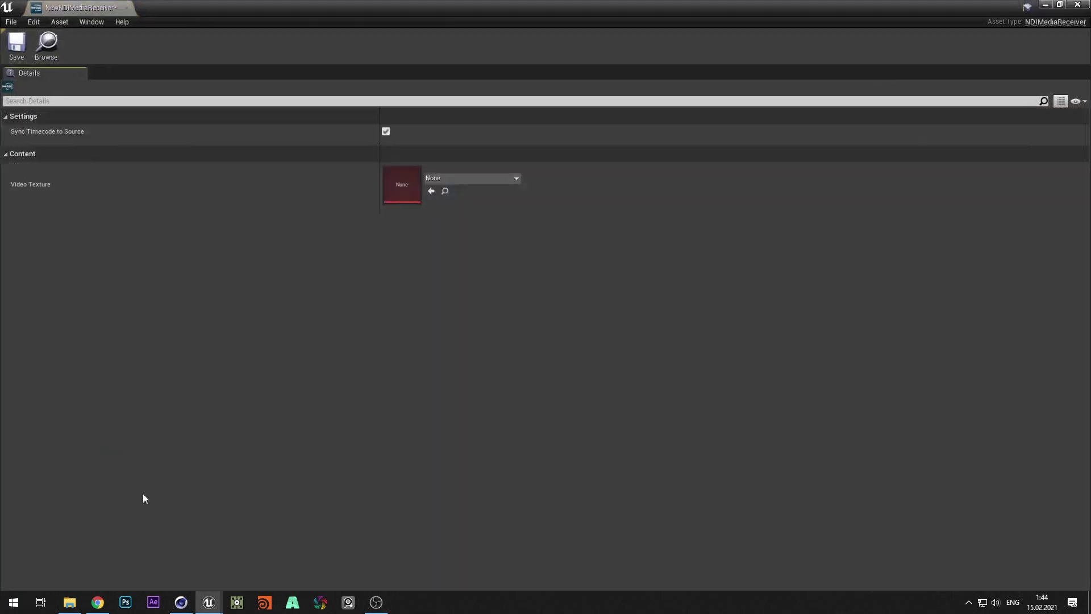
left_click(453, 178)
left_click(475, 200)
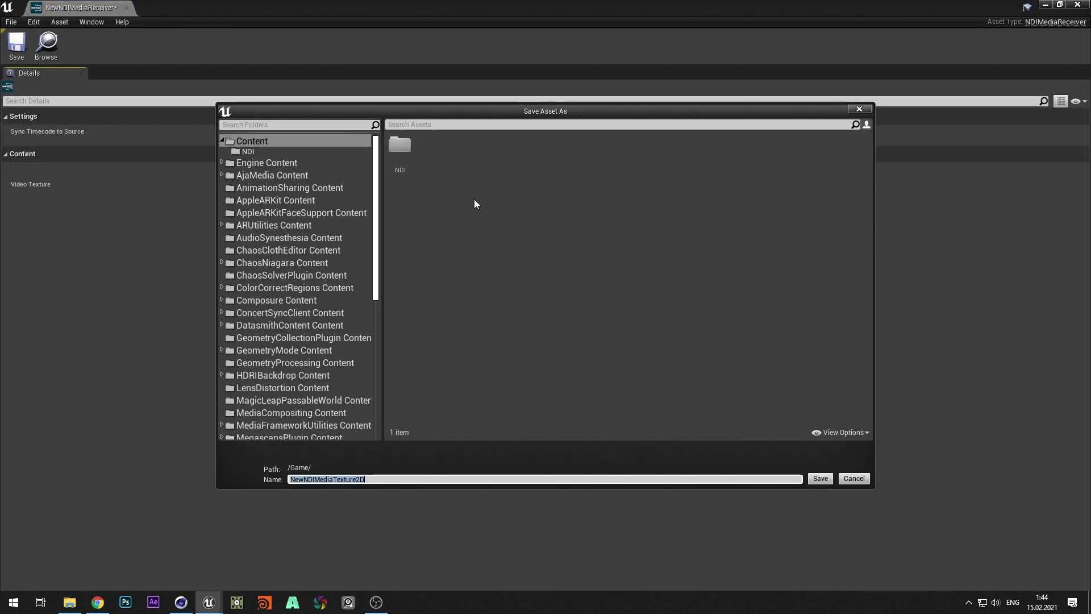
double_click(400, 147)
left_click(820, 479)
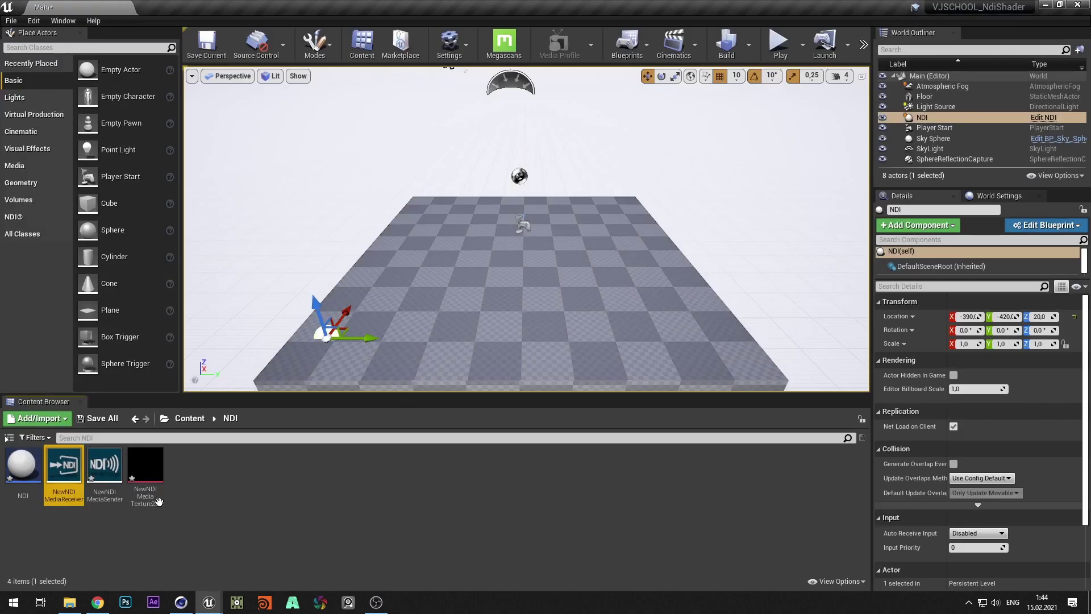
- Give NewNDIMediaSender a new render target named NewTextureRenderTarget2D in the NDI folder, then save and close the asset
double_click(105, 472)
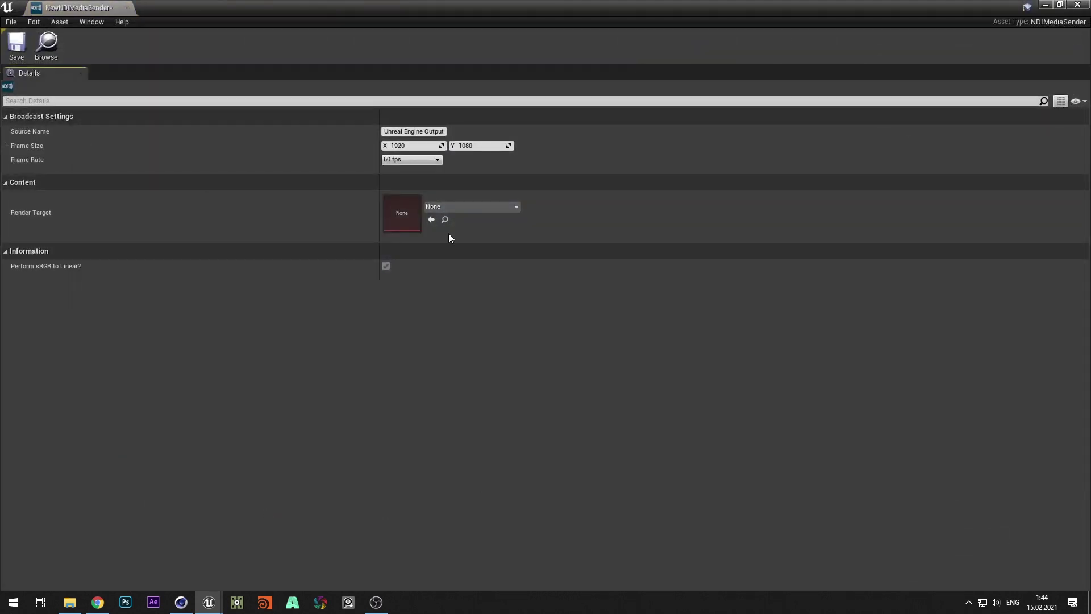
left_click(446, 203)
left_click(465, 227)
left_click(247, 152)
left_click(824, 478)
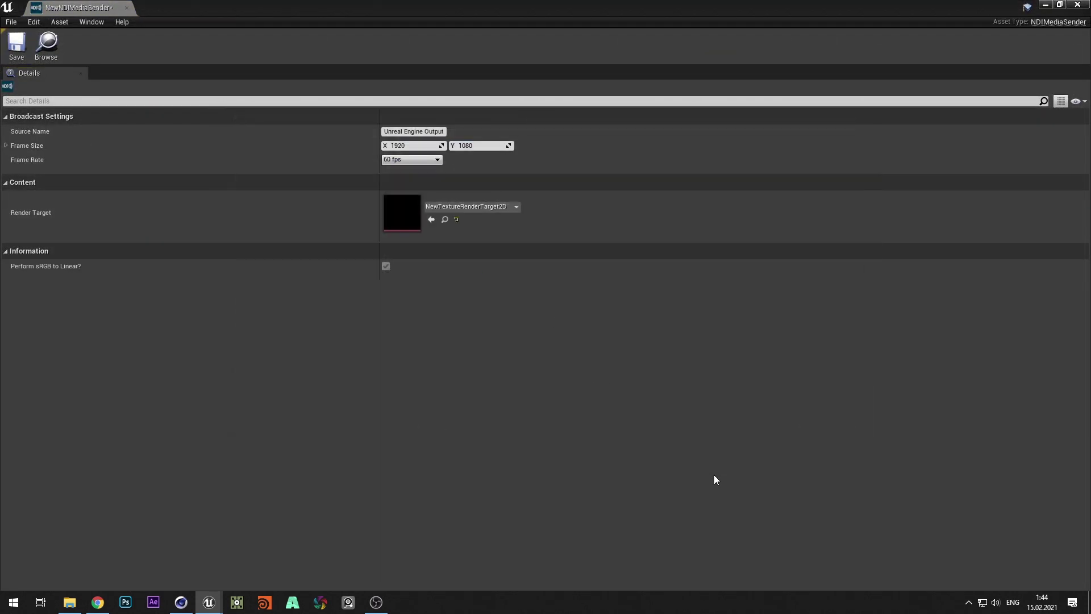
left_click(17, 49)
left_click(1079, 4)
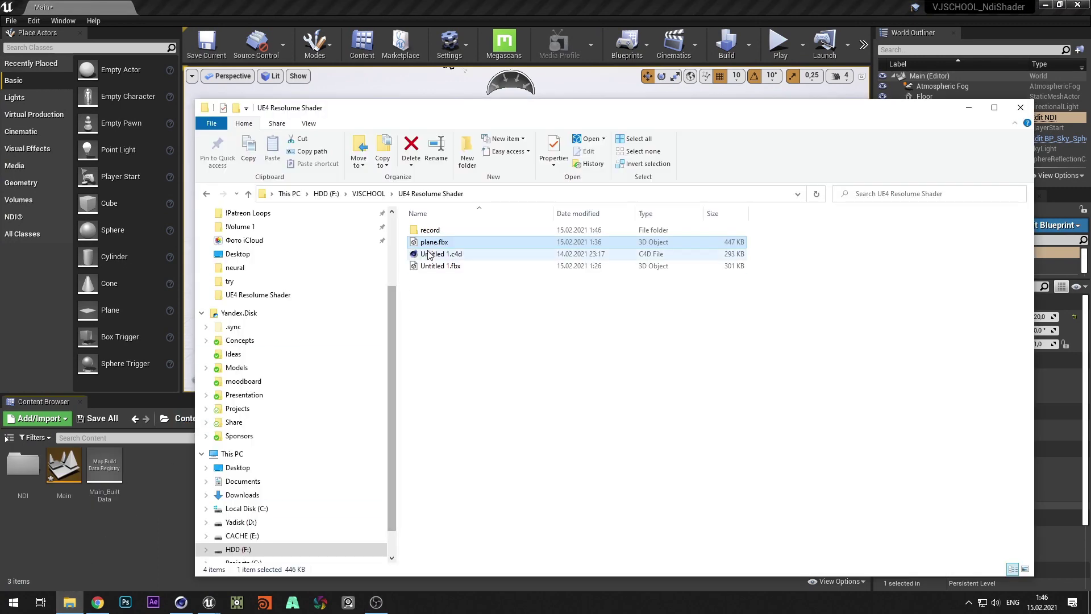
- Import plane.fbx into the Content folder and place the plane mesh in the level
left_click_drag(428, 251, 158, 528)
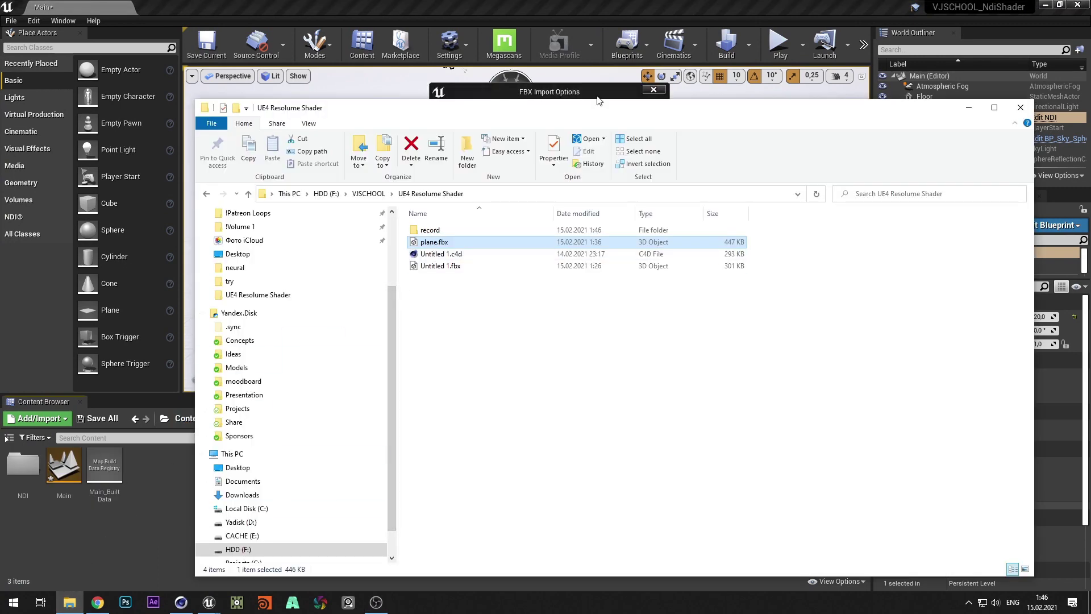
left_click(592, 94)
left_click(618, 479)
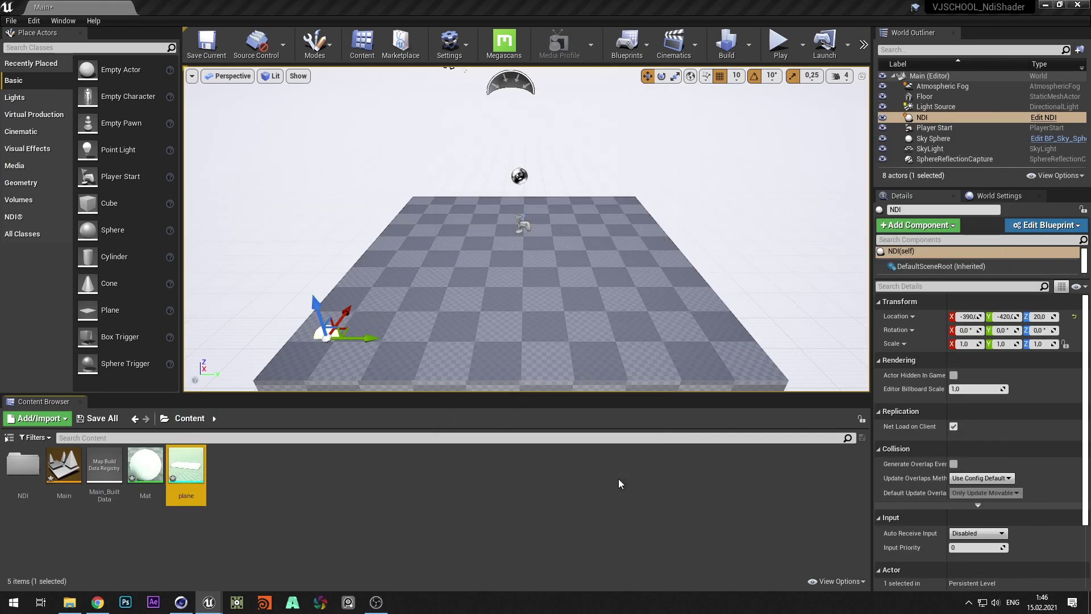
left_click_drag(186, 472, 489, 266)
scroll(489, 266, "down", 3)
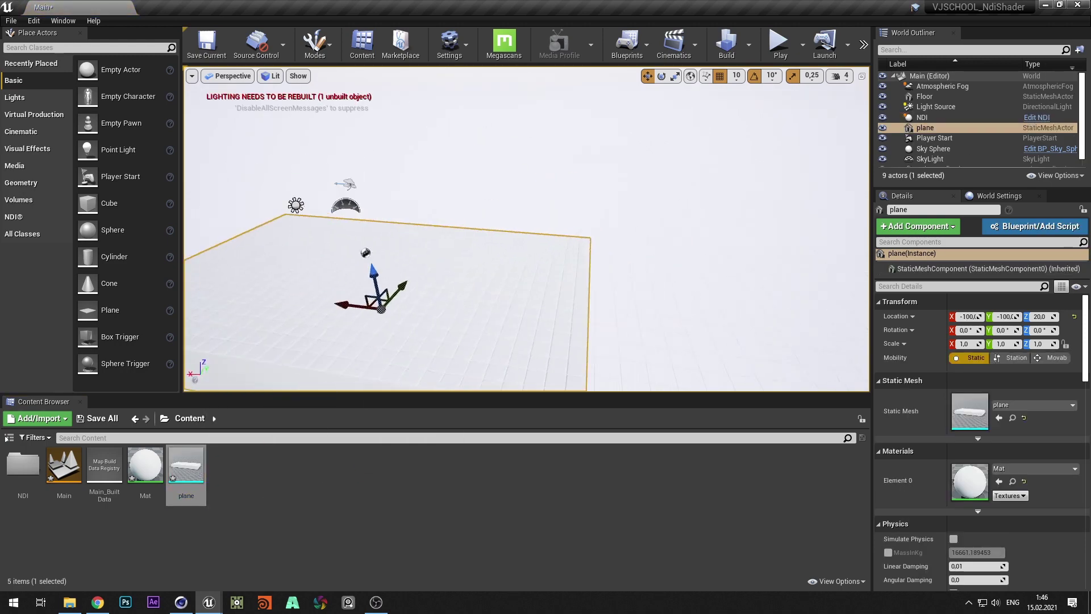
key("f")
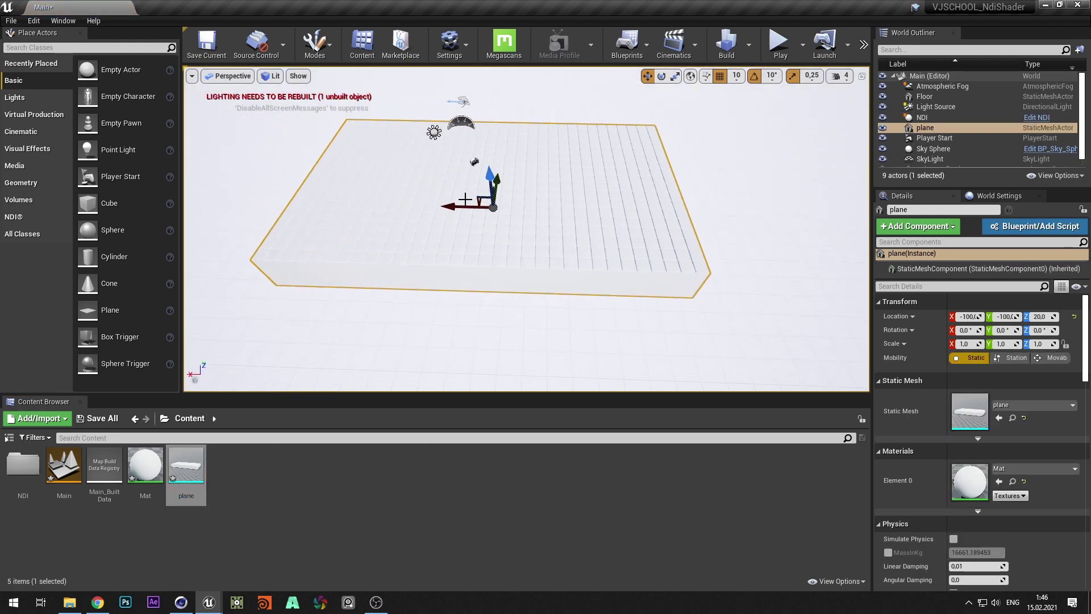
- Delete the Atmospheric Fog, Light Source, Player Start and Sky Sphere actors from the level
left_click(946, 86)
key("Delete")
left_click(944, 96)
key("Delete")
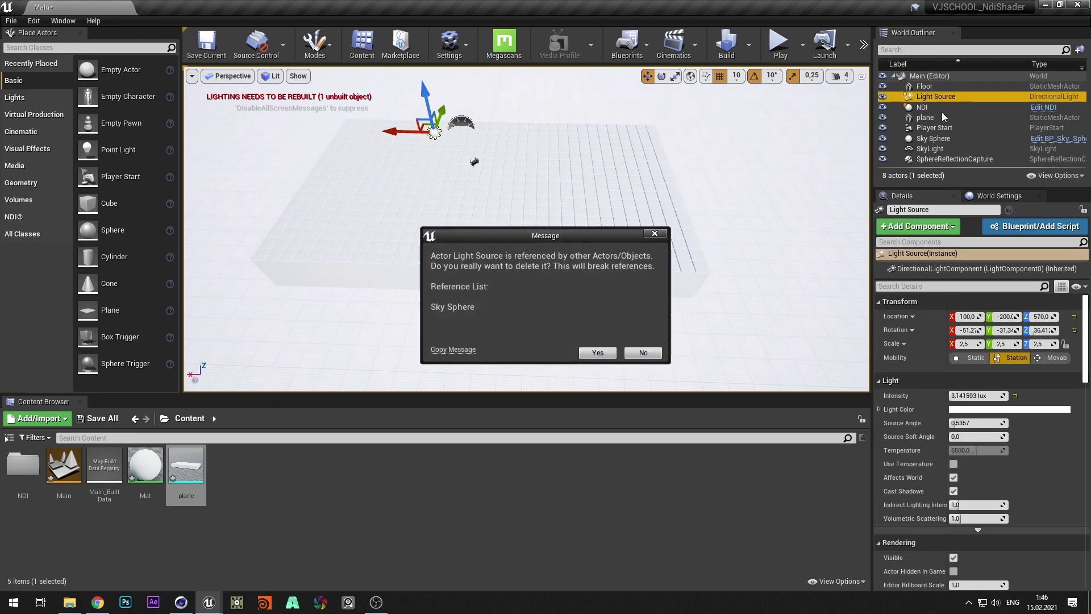
key("Return")
left_click(967, 122)
key("Delete")
left_click(955, 120)
key("Delete")
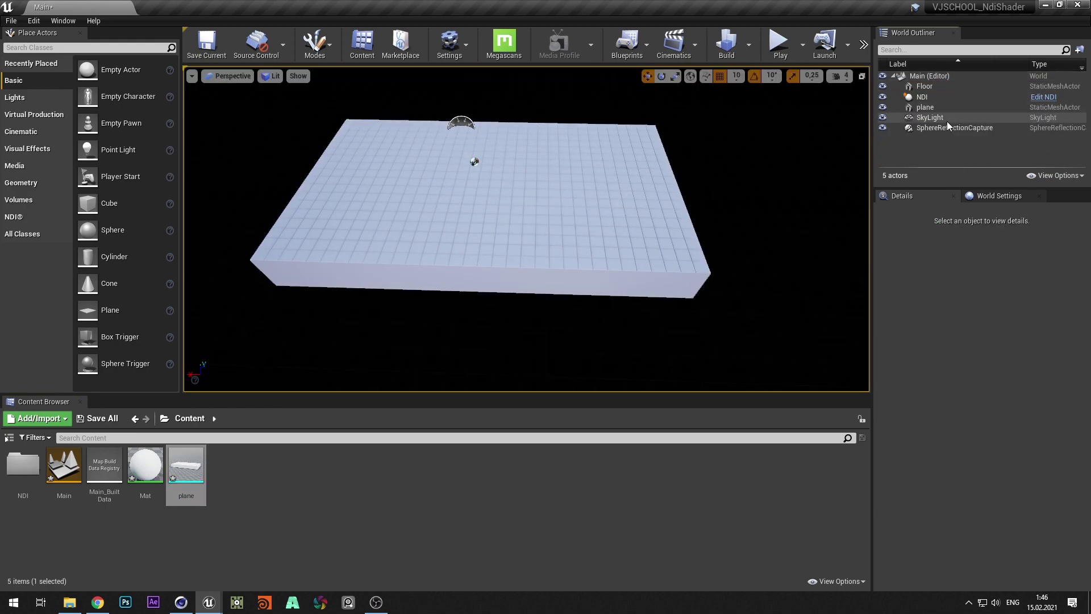
- Delete the SkyLight and SphereReflectionCapture actors from the level
left_click(947, 119)
key("Delete")
left_click(966, 119)
key("Delete")
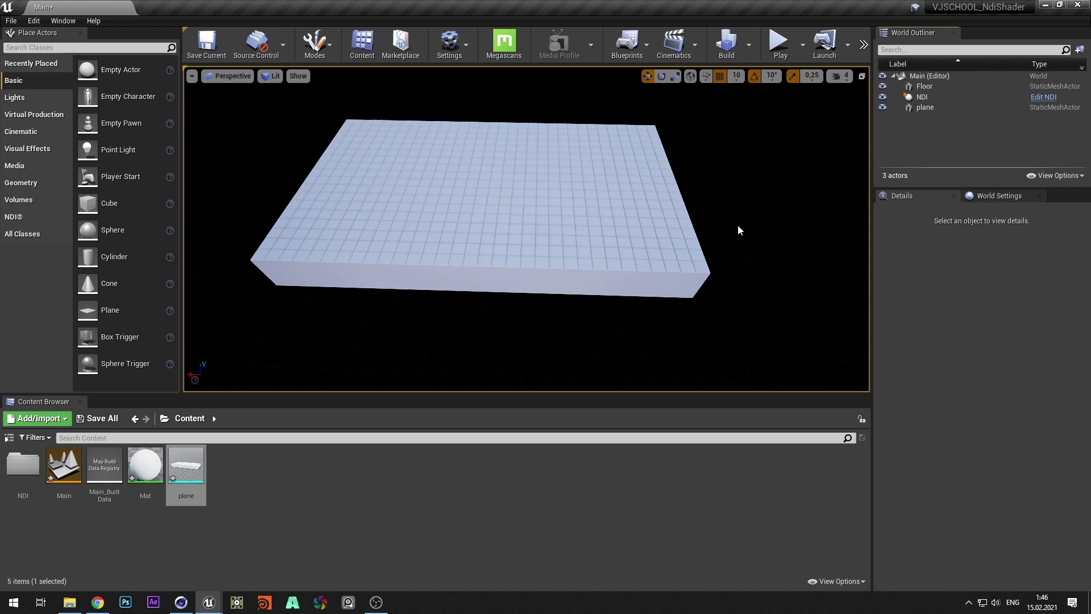
- Create a new material named Shader in the Content folder and open it for editing
right_click(244, 478)
left_click(273, 227)
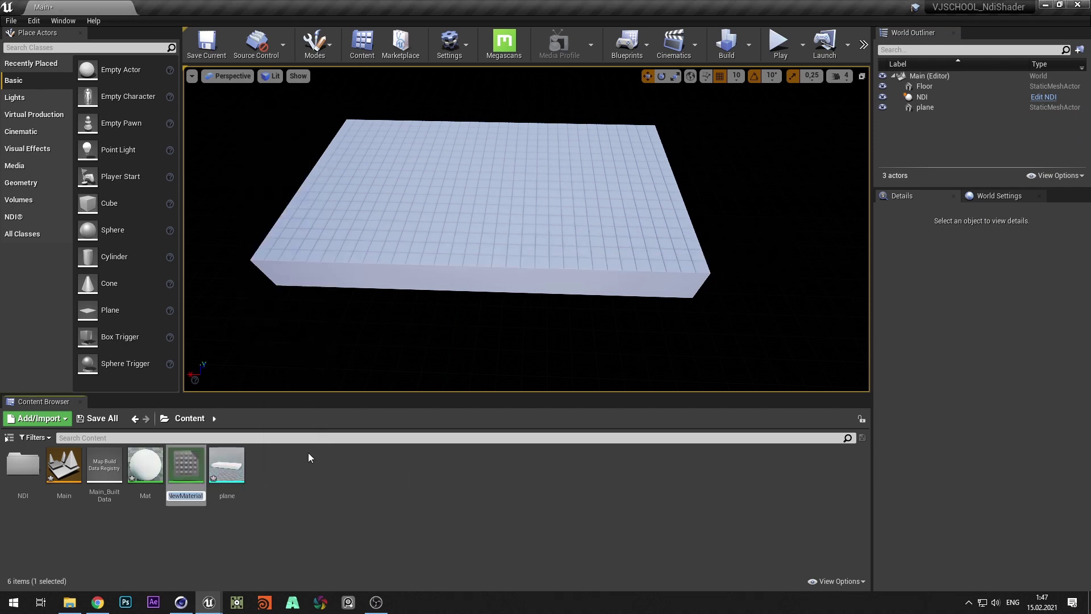
type("Shader")
key("Return")
double_click(227, 465)
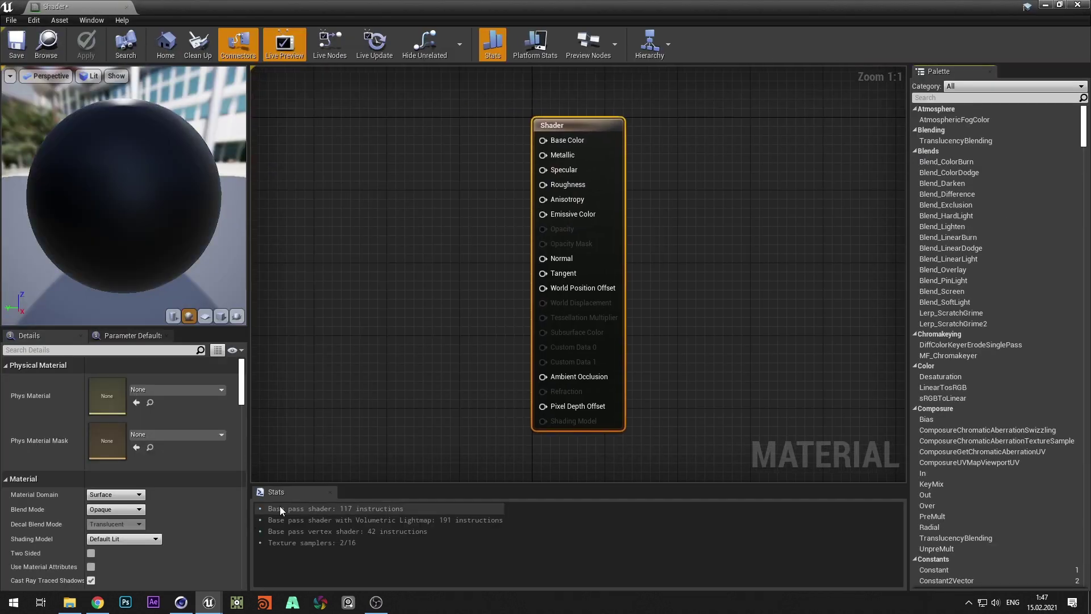
- Add a TextureCoordinate node and feed its output into input A of a new Multiply node
scroll(540, 292, "down", 3)
right_click(411, 222)
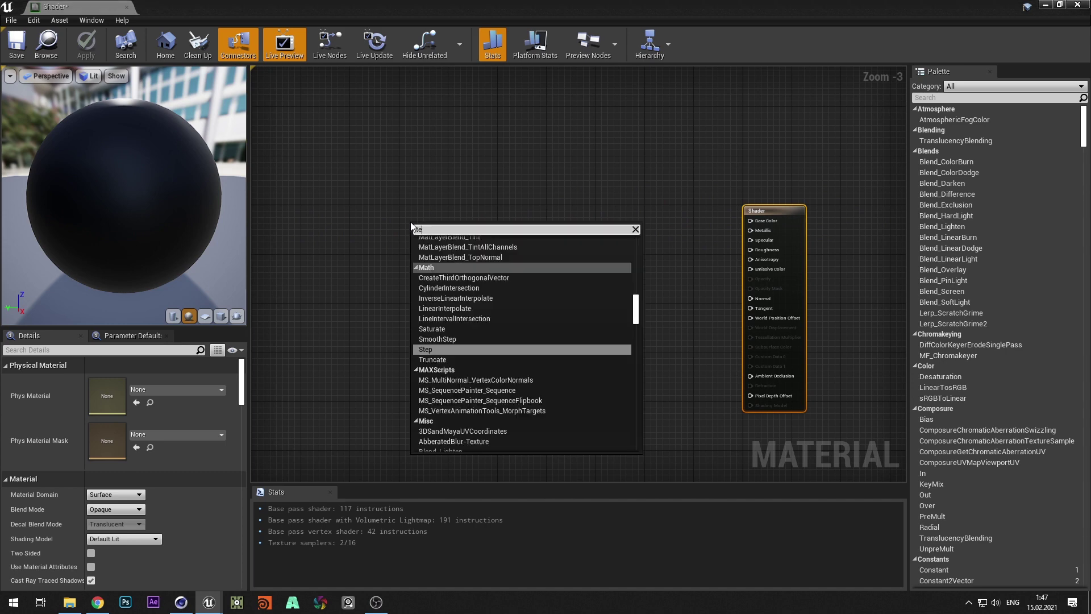
type("texture coor")
key("Return")
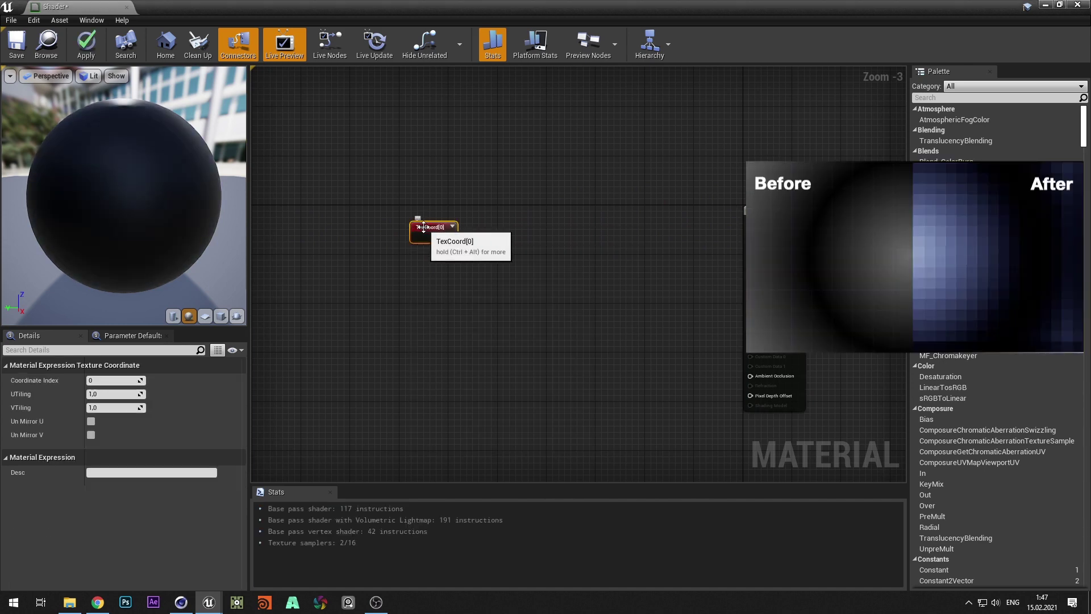
left_click_drag(427, 229, 400, 240)
scroll(333, 241, "up", 1)
left_click(389, 236)
left_click(390, 239)
key("a")
left_click(339, 323)
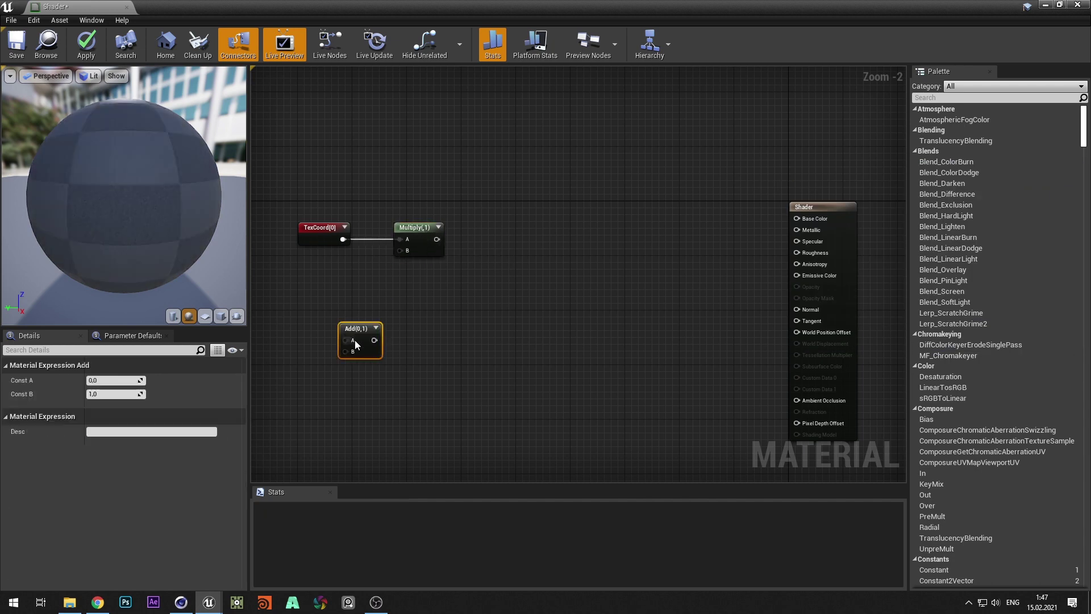
key("Delete")
- Add an AppendVector node and place it below the TexCoord and Multiply nodes
right_click(358, 331)
type("appen")
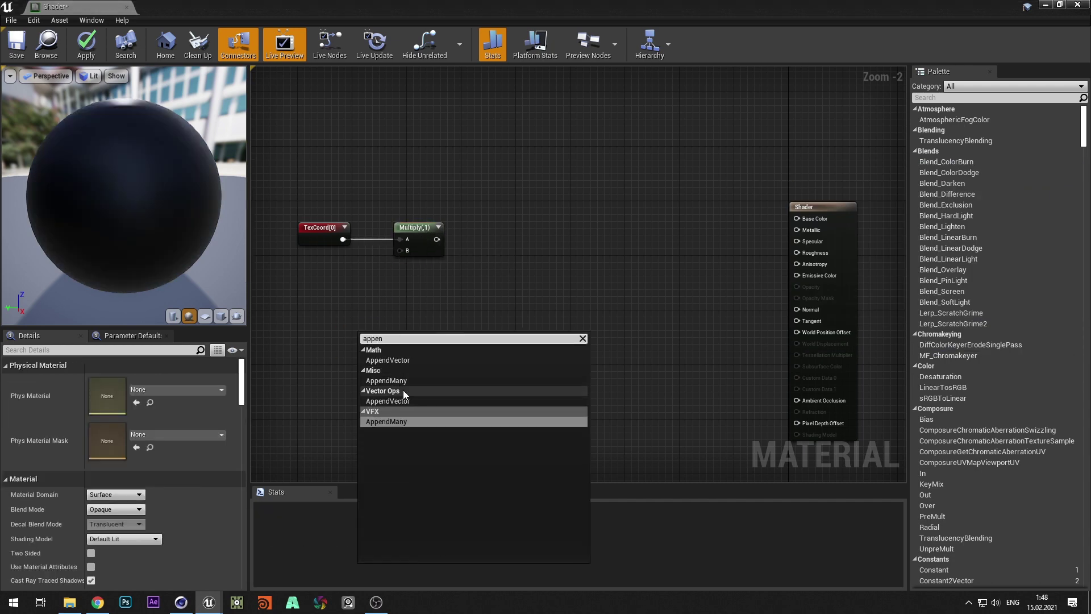
left_click(421, 359)
left_click_drag(378, 341, 369, 298)
right_click_drag(288, 311, 340, 319)
- Create scalar parameter U by converting a constant, and duplicate it as a second parameter named V, both beside the Append node
left_click(340, 319)
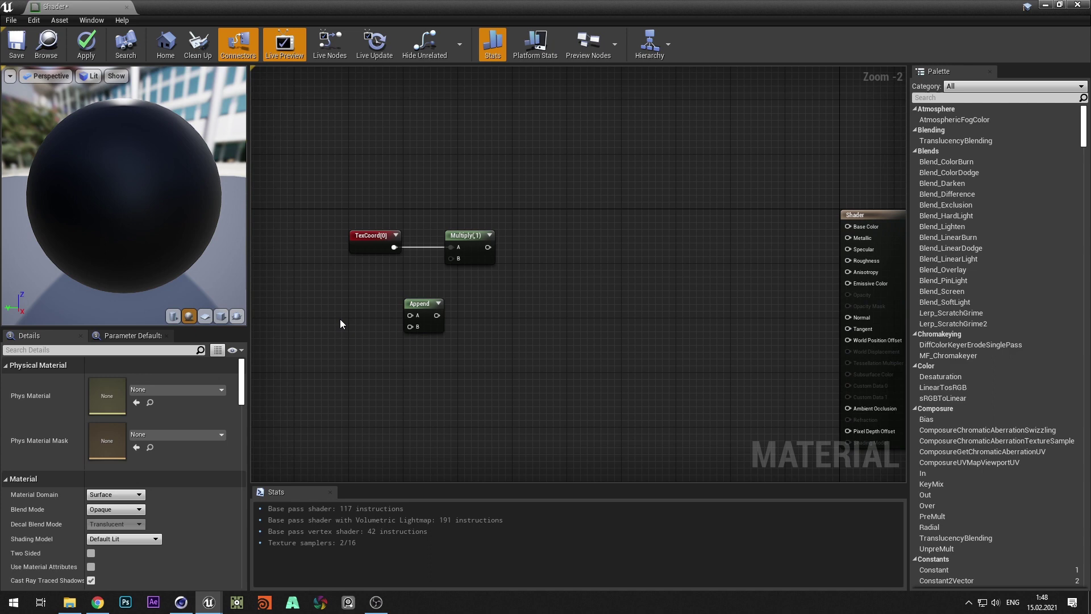
left_click(340, 319)
right_click(357, 333)
left_click(376, 368)
type("U")
key("Return")
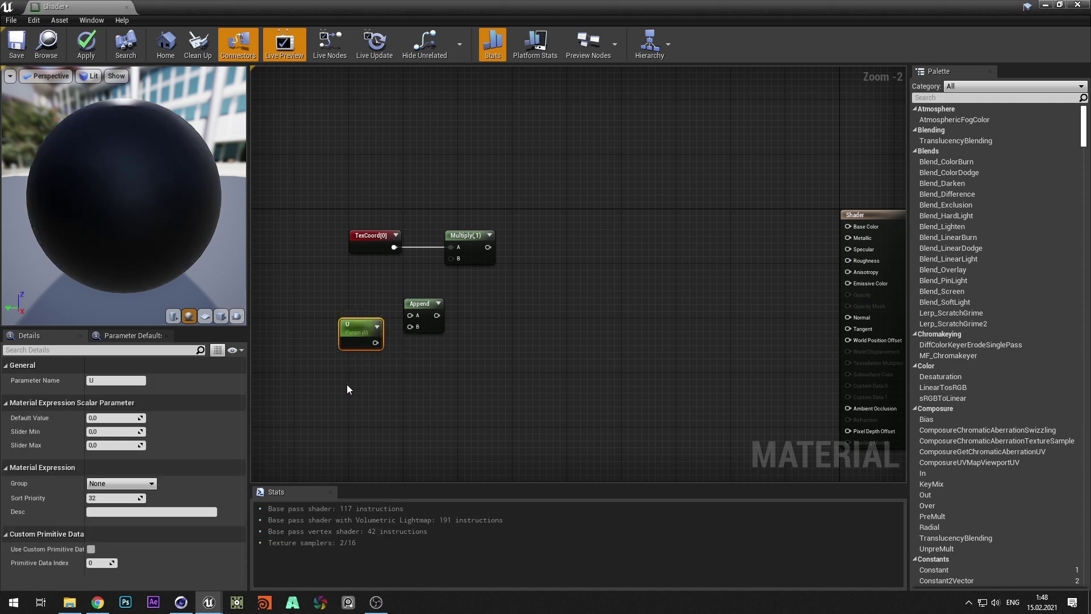
key("ctrl+w")
left_click_drag(366, 387, 353, 367)
left_click(116, 381)
type("V")
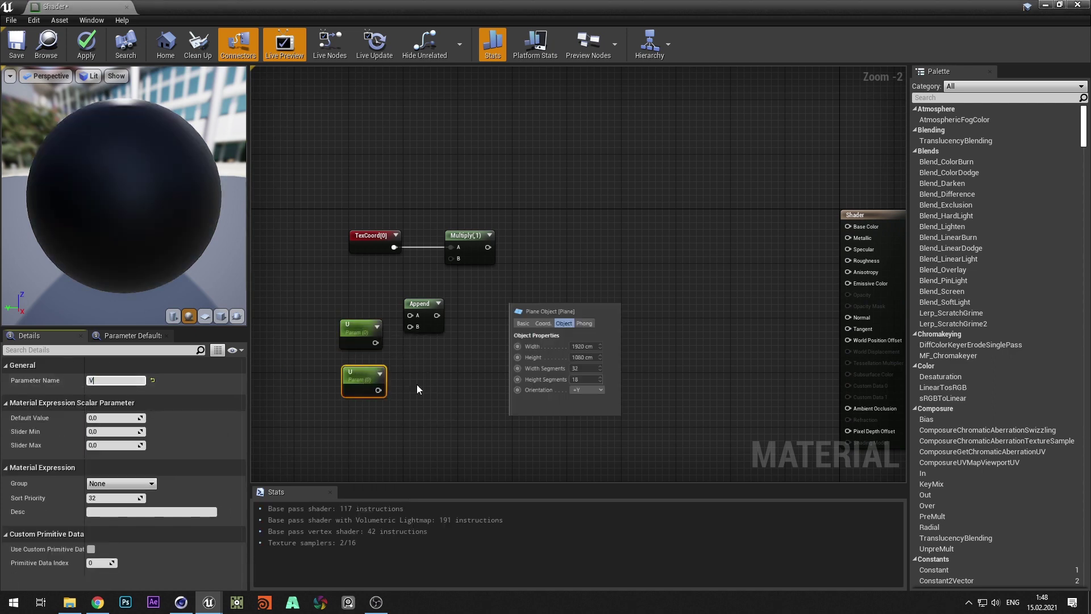
- Wire U and V into the Append node's A and B inputs, and the Append output into Multiply B
left_click_drag(426, 321, 434, 361)
left_click_drag(375, 343, 449, 258)
right_click_drag(495, 256, 454, 258)
- Pass the Multiply result through a new Floor node into Divide A, and connect the Append output to Divide B
left_click_drag(438, 249, 575, 244)
type("floor")
key("Return")
key("d")
left_click(545, 255)
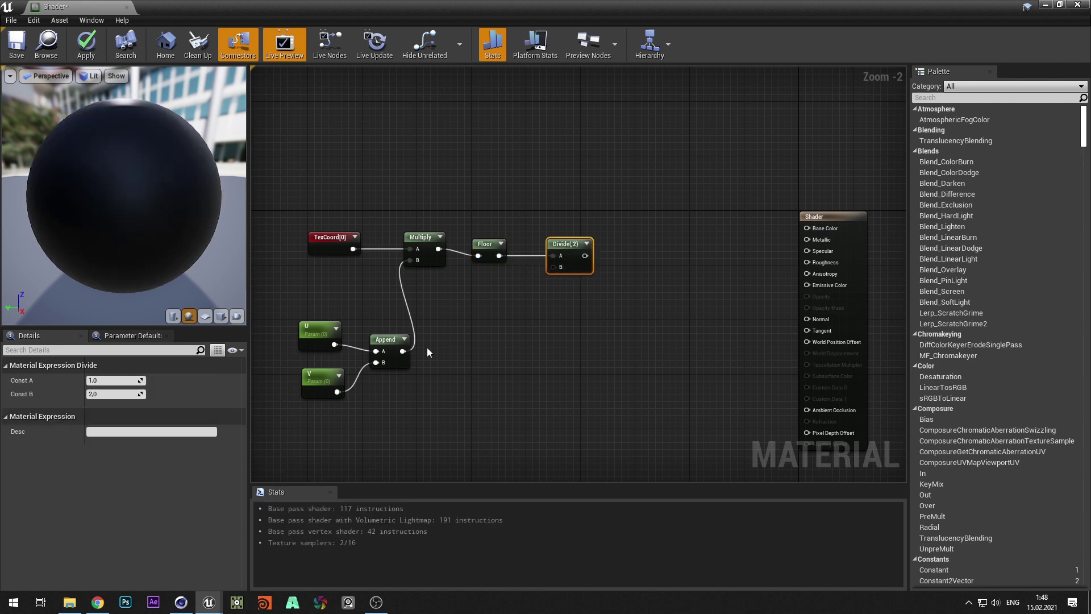
left_click_drag(403, 351, 553, 267)
right_click_drag(610, 303, 537, 312)
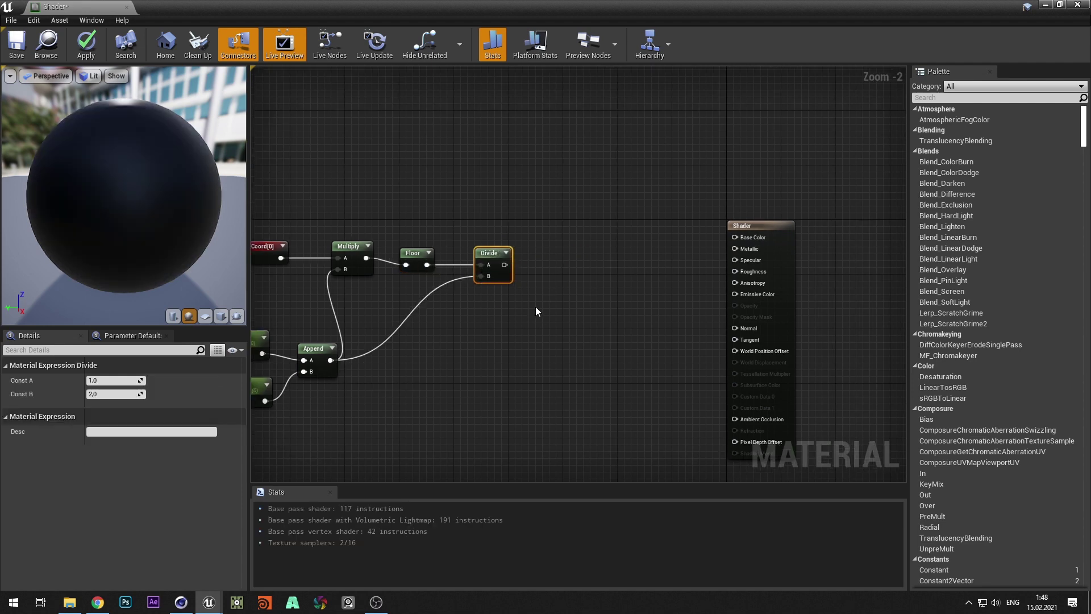
- Add a Texture Sample node and drive its UVs with the Divide output
left_click(569, 291)
left_click_drag(569, 291, 544, 257)
left_click_drag(580, 246, 580, 254)
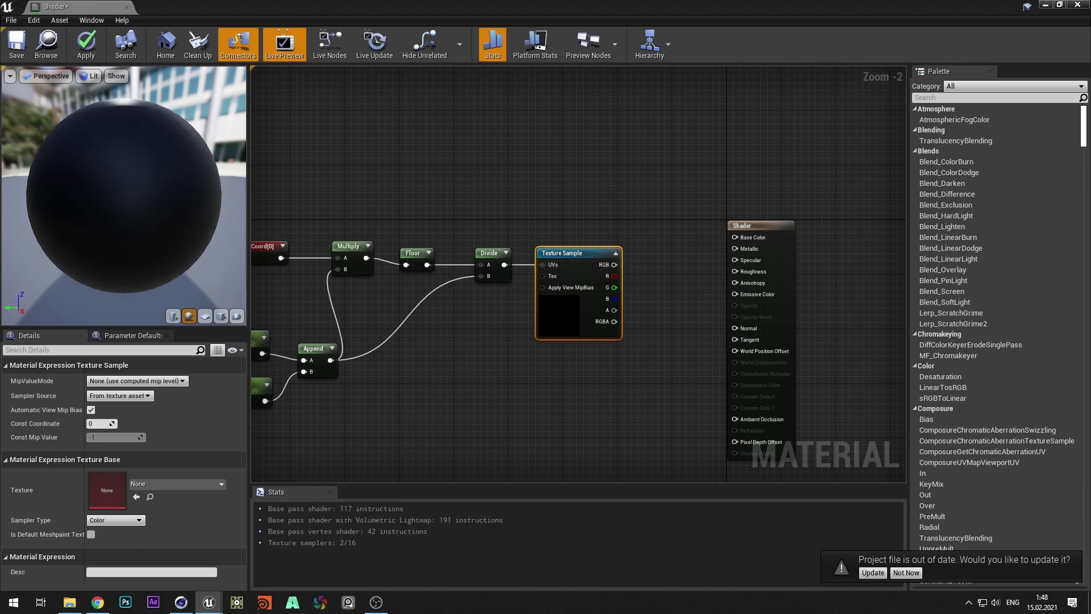
- Add a constant below the UV nodes and convert it into a scalar parameter named Height
right_click_drag(571, 401, 616, 354)
scroll(645, 345, "down", 1)
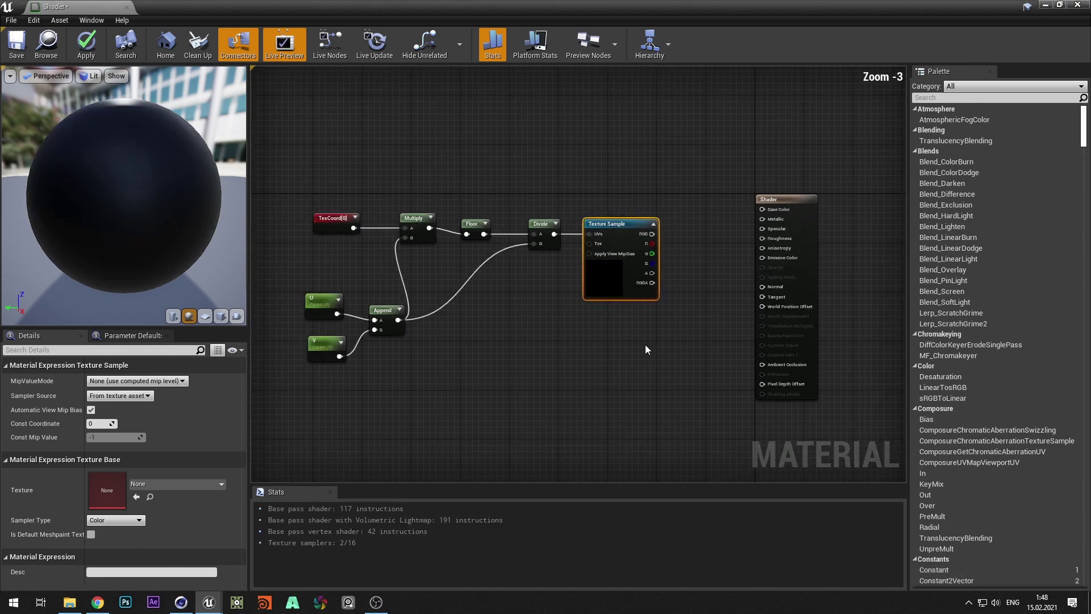
left_click(448, 403)
key("1")
left_click(477, 393)
right_click(478, 406)
left_click(527, 216)
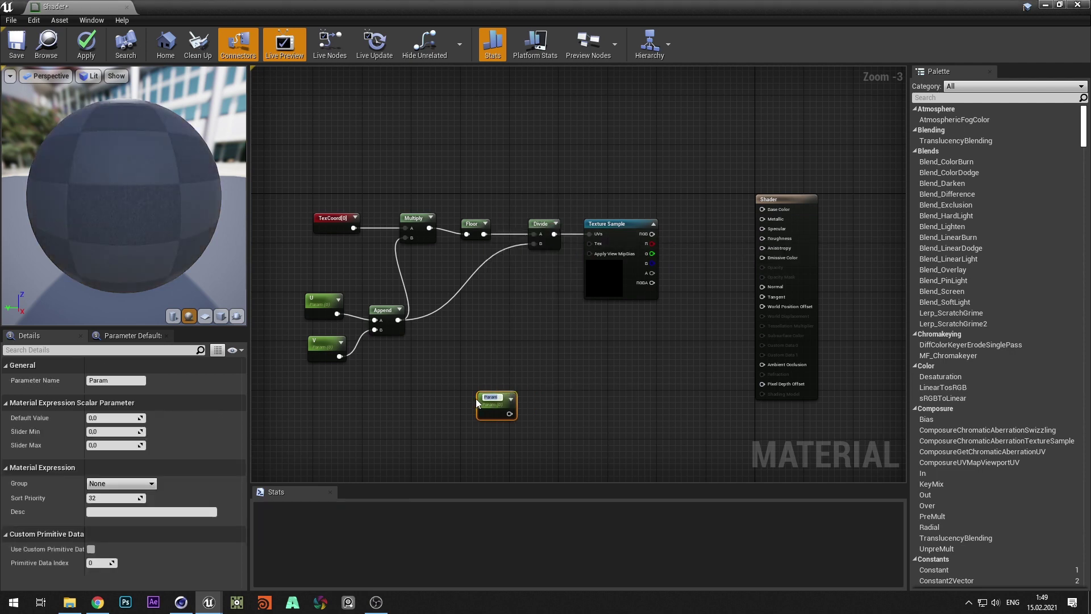
type("Height")
key("Return")
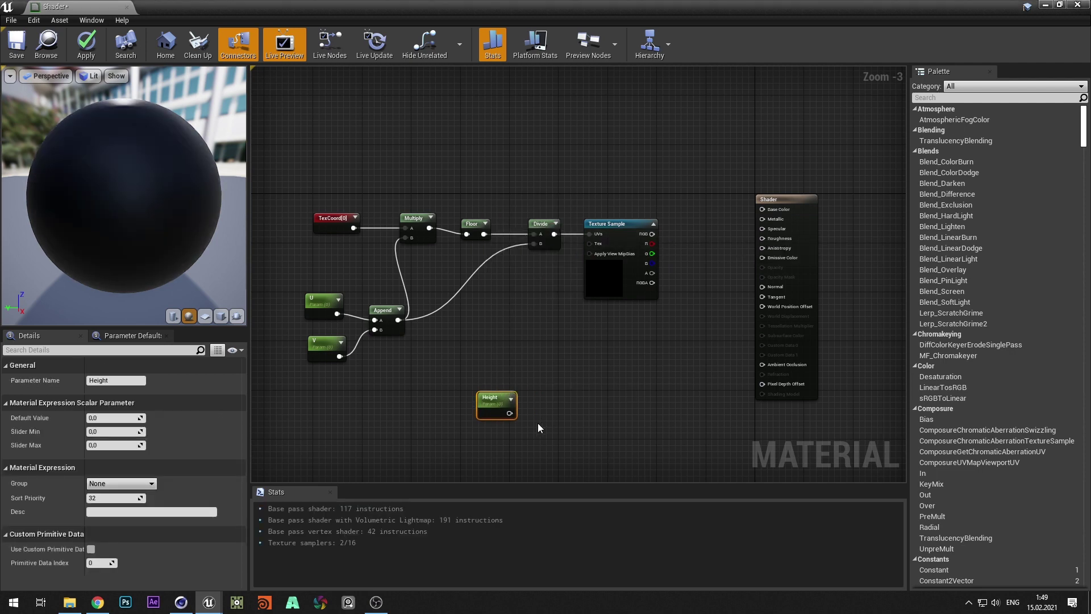
- Feed Height into input A of a new Multiply node and set its Const B to -1
key("m")
left_click(548, 420)
left_click_drag(509, 413, 553, 435)
left_click(118, 395)
type("-1")
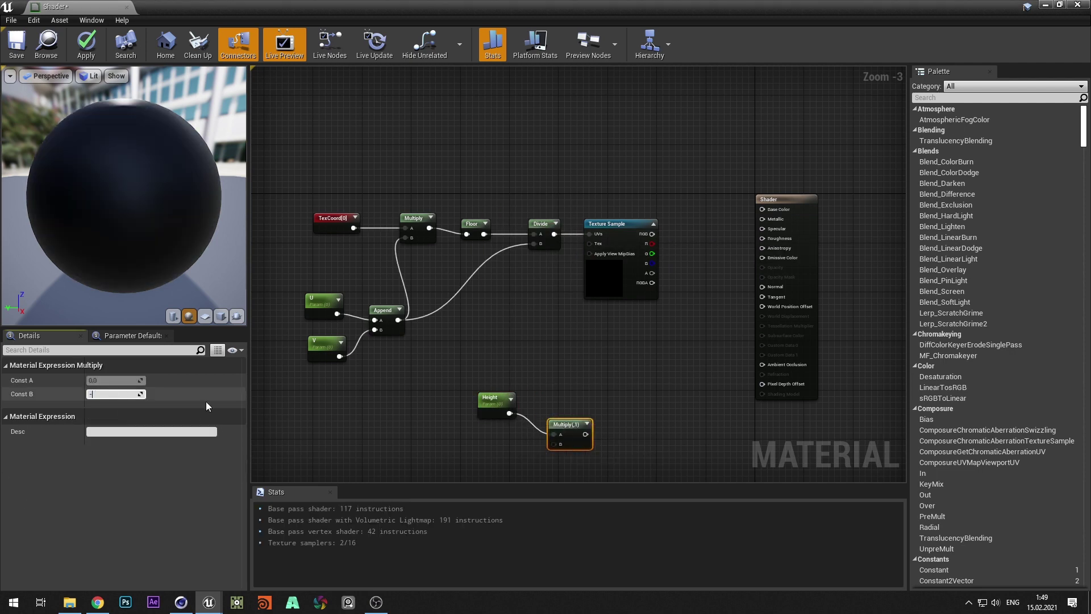
left_click(438, 436)
- Add a Lerp node with Height as A, the negated Height as B and the Texture Sample's red channel as Alpha
left_click(623, 391)
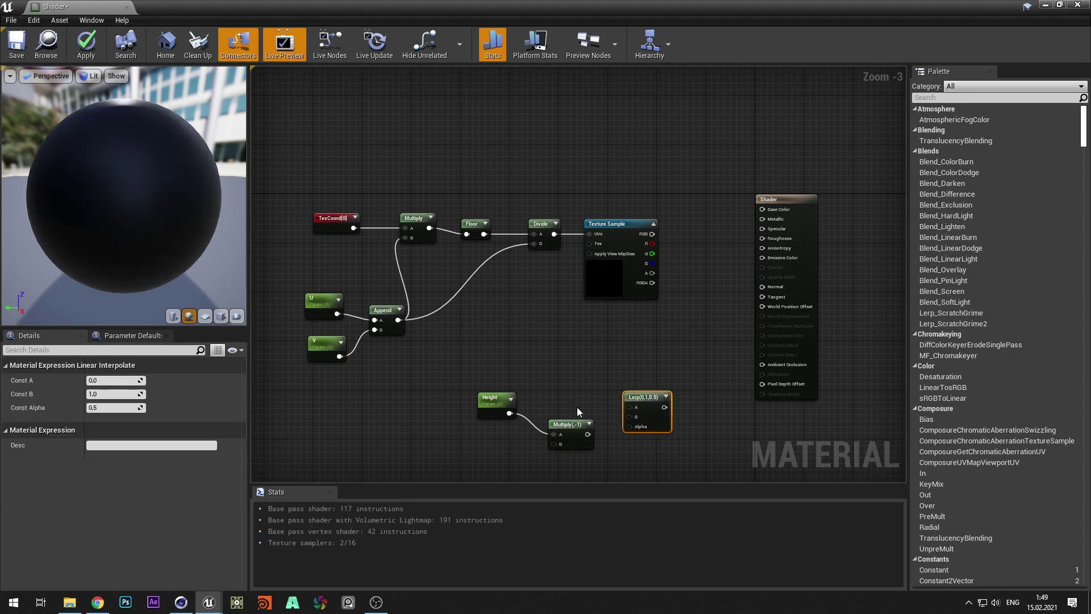
left_click_drag(588, 434, 630, 417)
left_click_drag(509, 413, 630, 407)
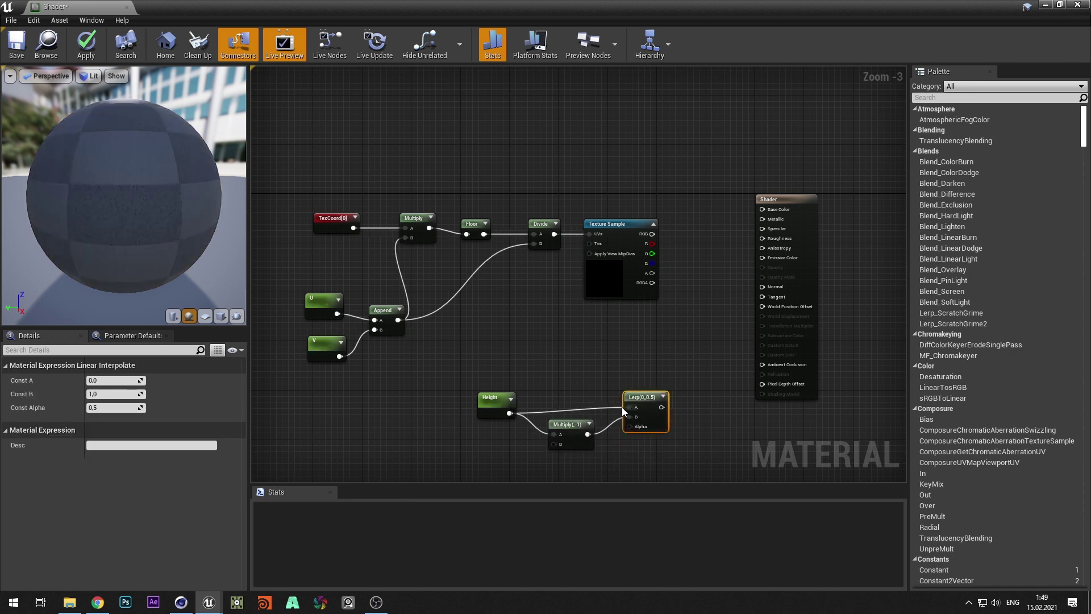
left_click(487, 396)
left_click_drag(652, 243, 629, 427)
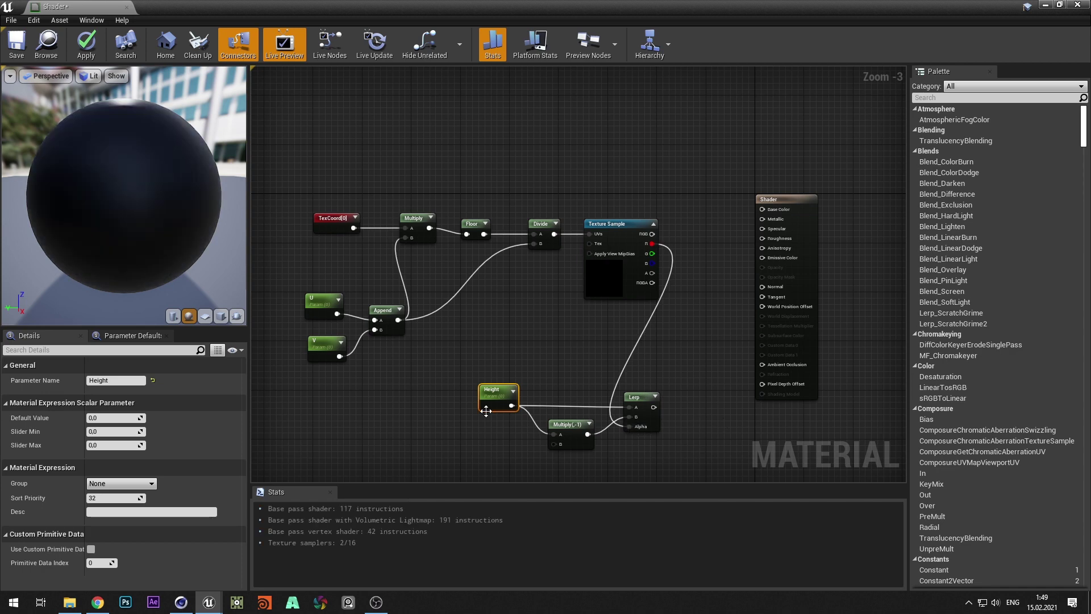
left_click(368, 436)
- Multiply the Lerp output by a new Constant3Vector and connect the result to the material's World Position Offset
right_click_drag(519, 440, 457, 370)
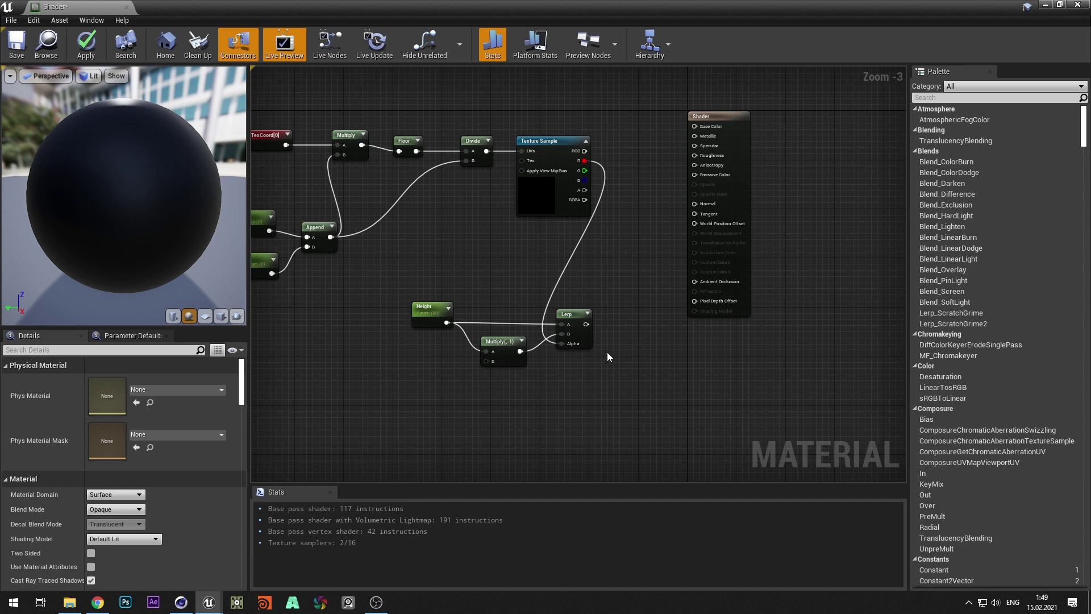
key("m")
left_click(622, 389)
left_click_drag(586, 324, 627, 399)
right_click_drag(527, 420, 565, 389)
left_click(482, 399)
left_click_drag(527, 411, 732, 192)
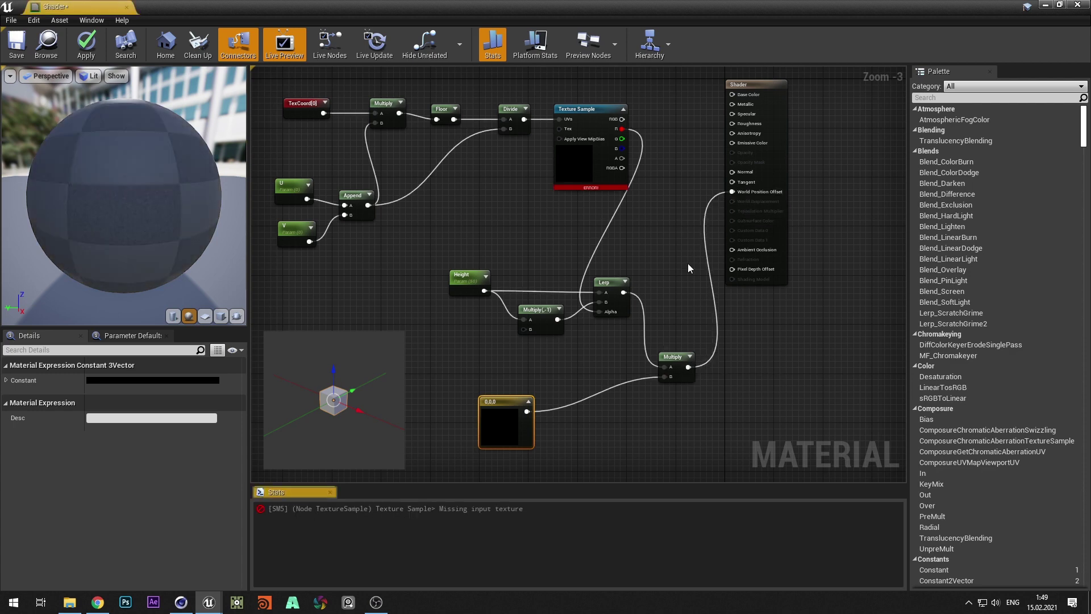
left_click_drag(673, 359, 661, 344)
- Set the Constant3Vector's B component to 1
left_click(504, 414)
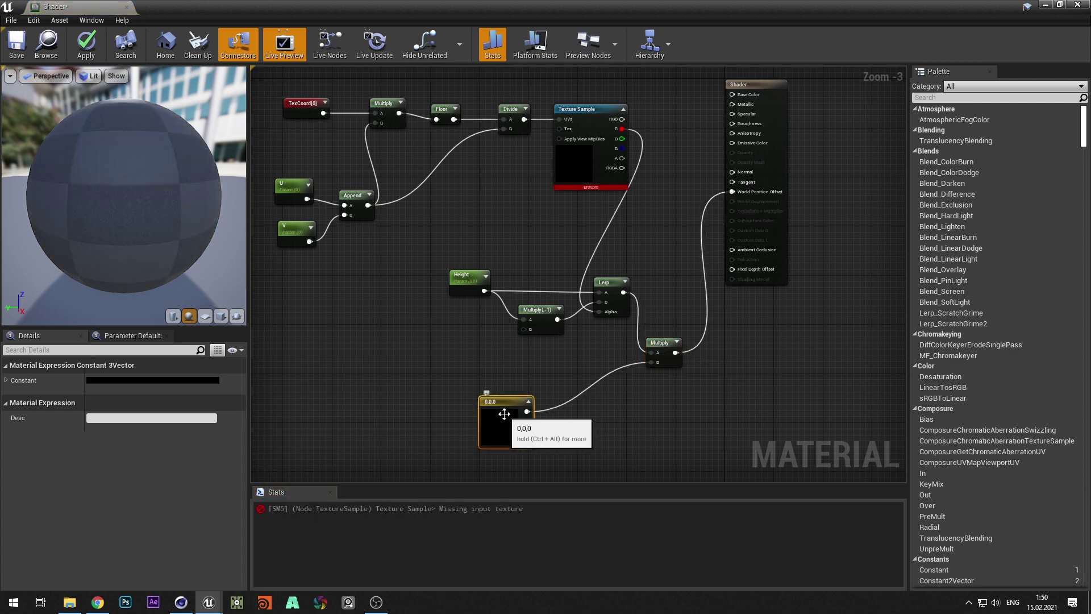
left_click(5, 380)
type("1")
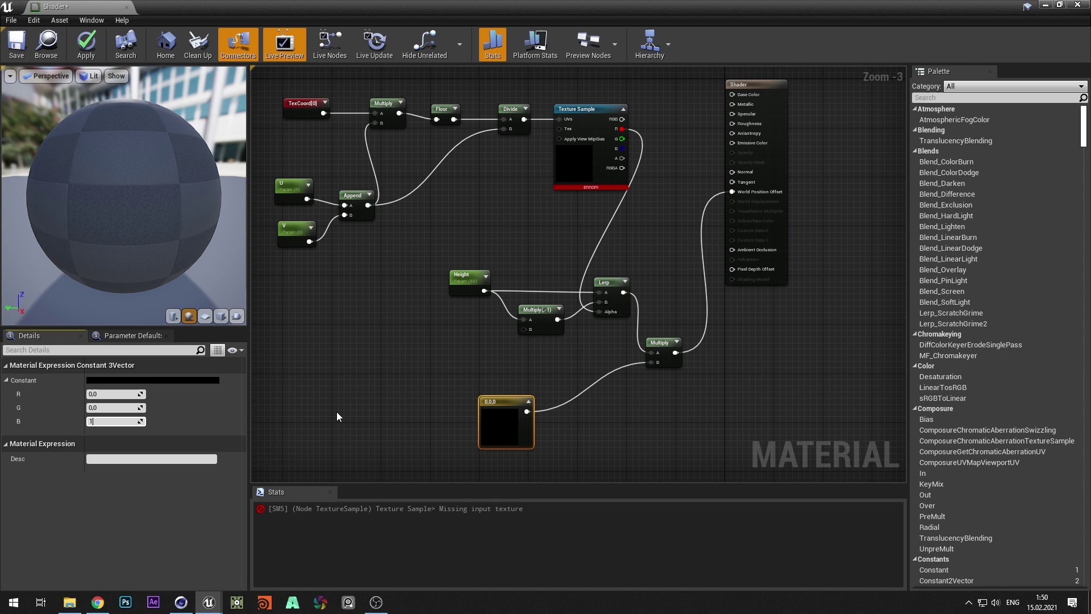
left_click(348, 408)
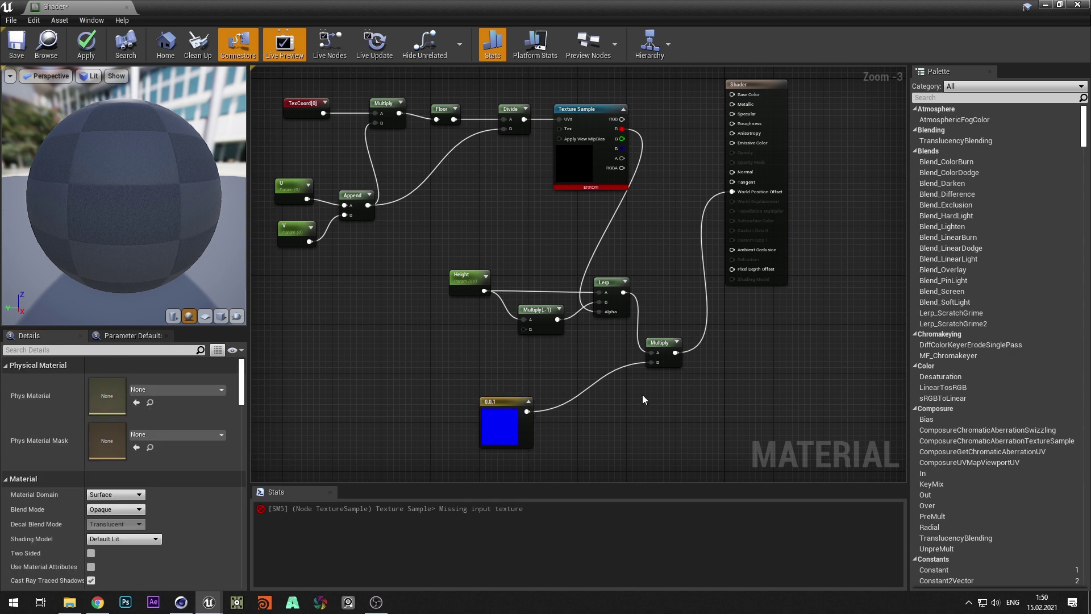
- Assign NewNDIMediaTexture2D as the Texture Sample's texture and save the material
left_click(582, 156)
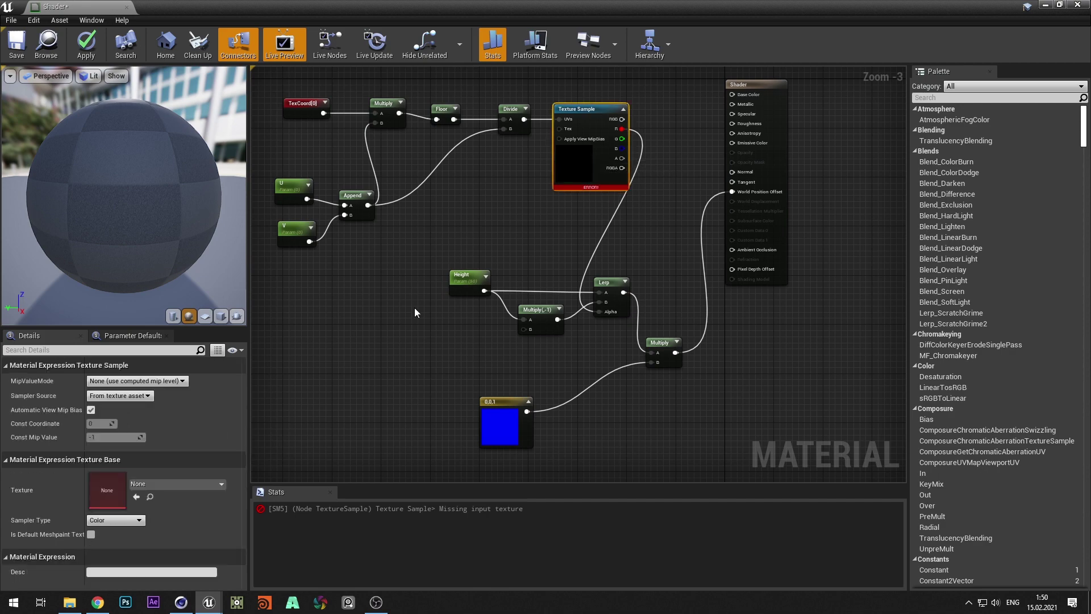
left_click(151, 483)
type("ndi")
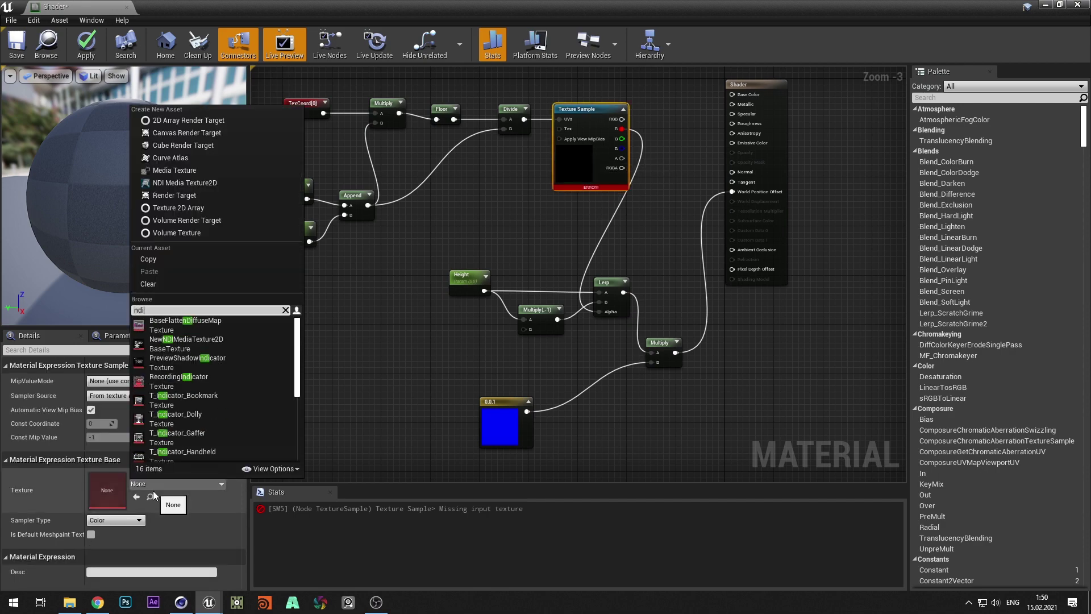
left_click(209, 344)
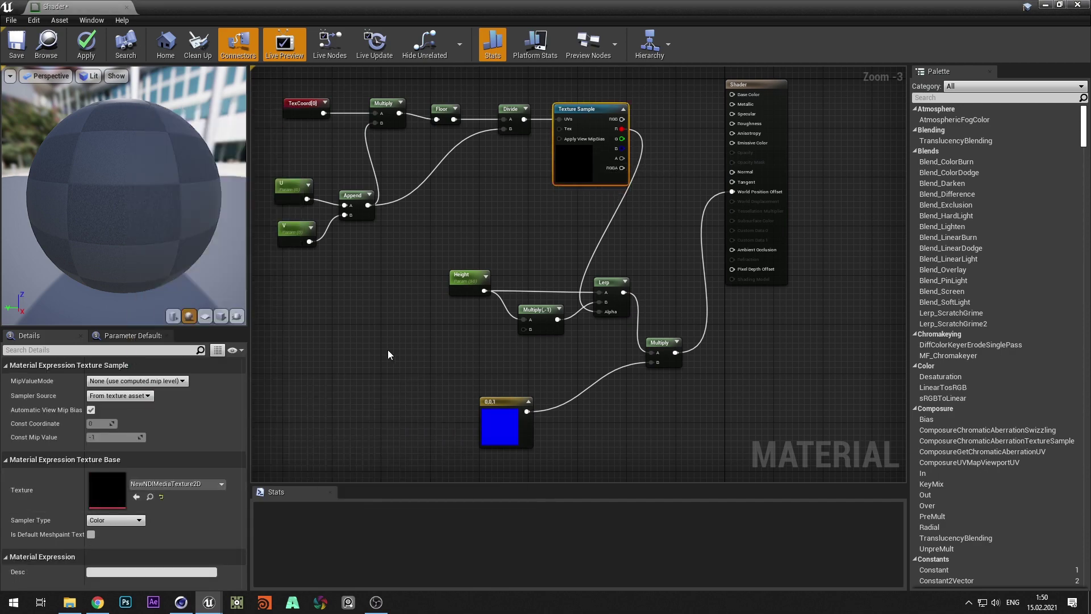
left_click(15, 44)
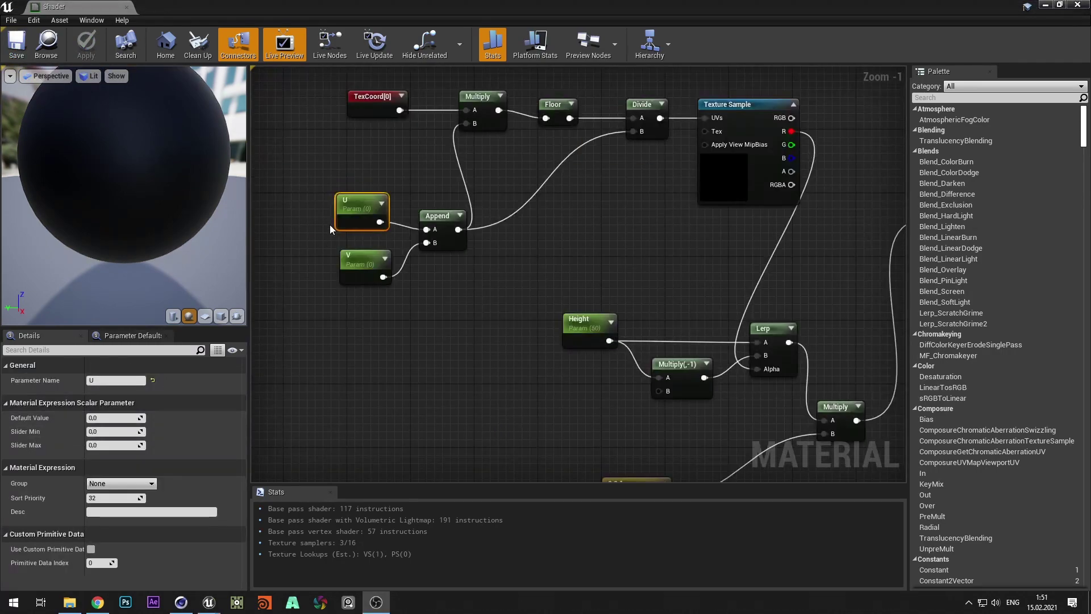
- Set the default value of parameter U to 32 and of V to 18, and apply the material changes
left_click(115, 418)
type("32")
left_click(353, 360)
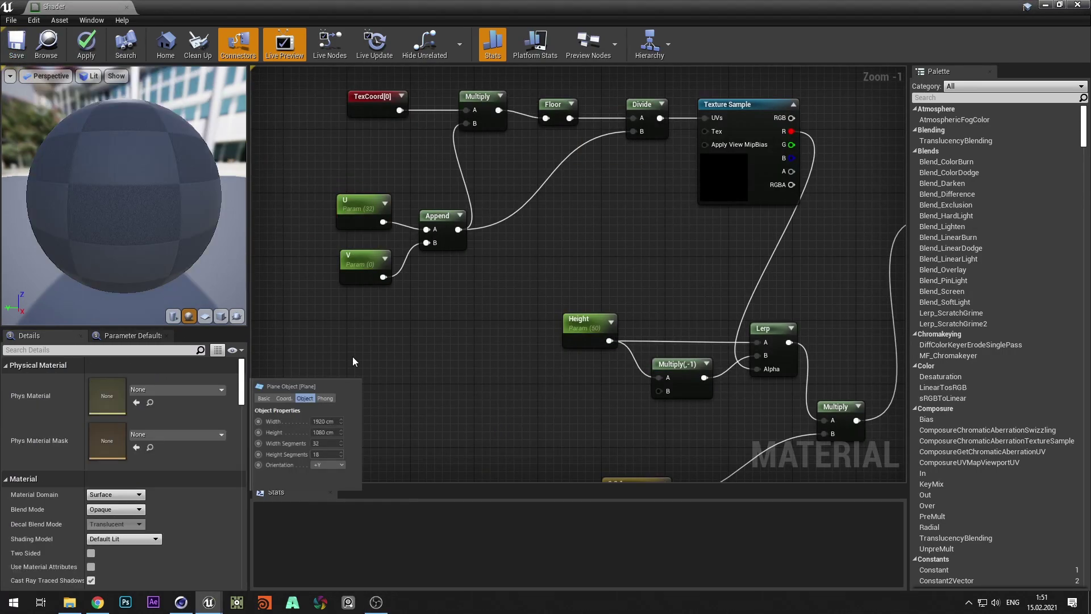
left_click(359, 263)
left_click(116, 418)
type("18")
left_click(466, 374)
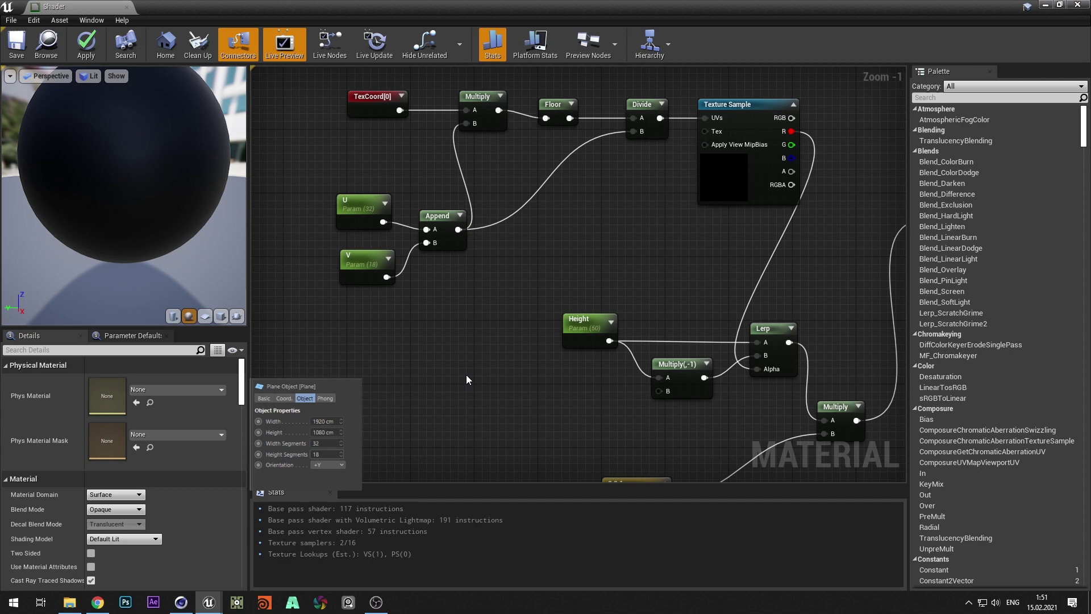
scroll(466, 374, "down", 1)
left_click(86, 44)
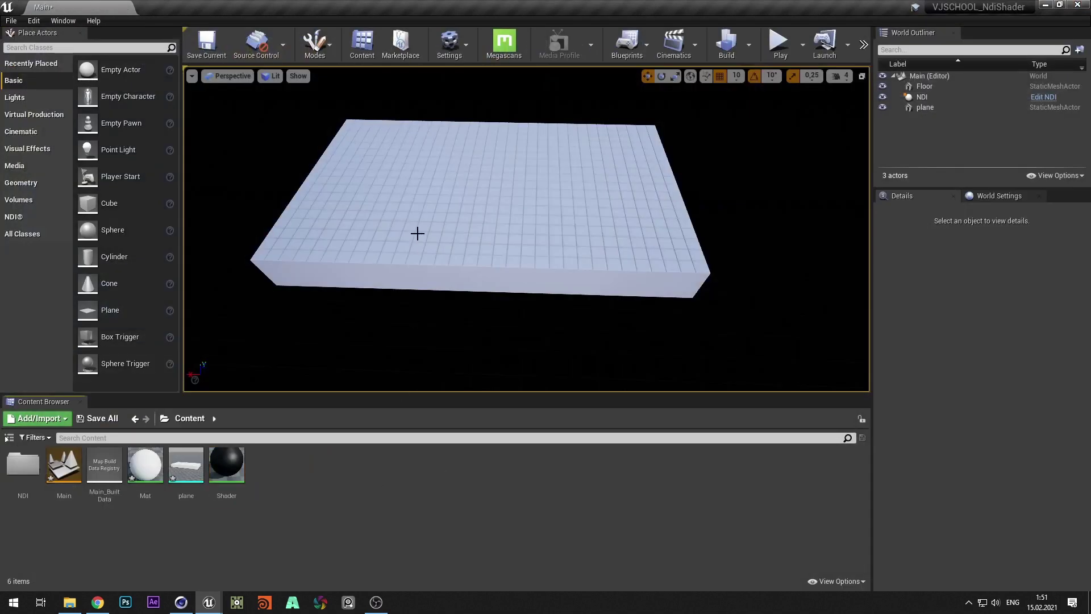
- Assign the Shader material to Element 0 of the plane mesh in the level
left_click(417, 233)
left_click_drag(226, 463, 969, 480)
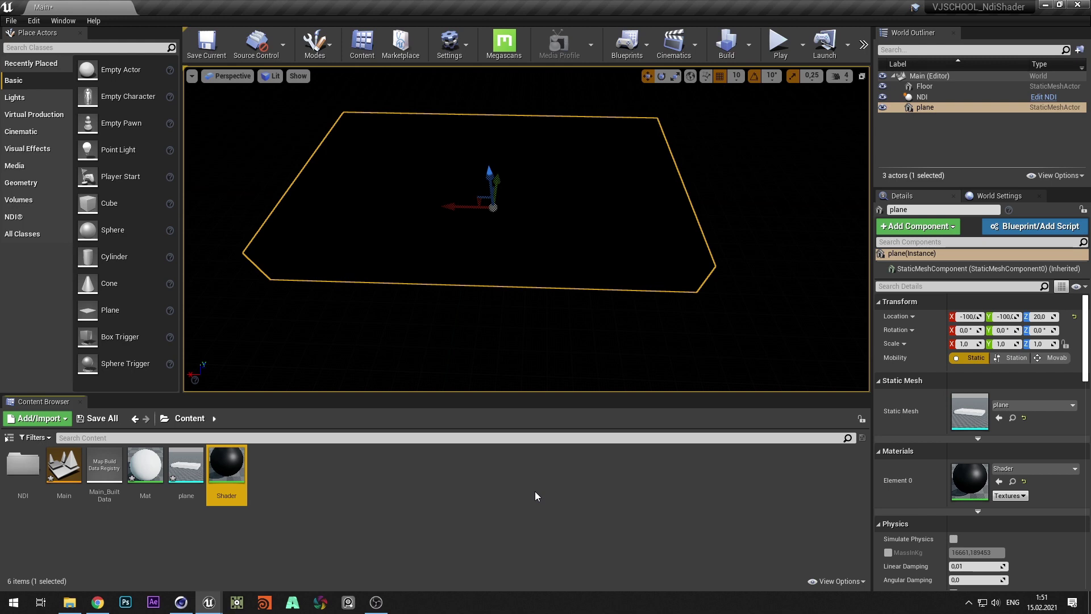
left_click(535, 496)
- Place an ARSky Light actor in the level and import 49TH_STREET.hdr into the Content folder
left_click(85, 47)
type("ar sk")
left_click_drag(49, 69, 290, 152)
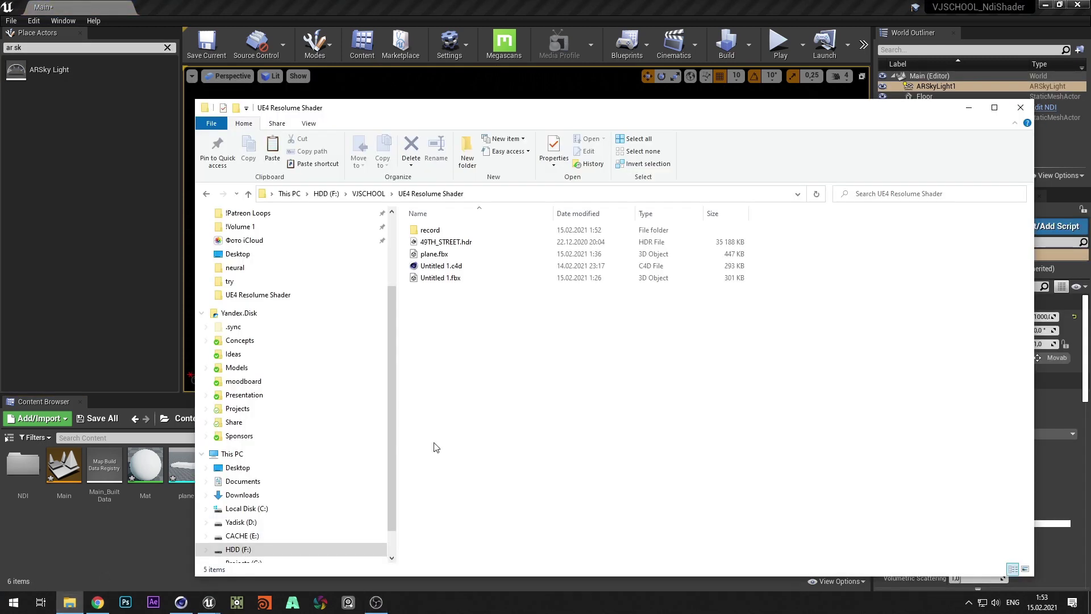
left_click_drag(446, 242, 148, 523)
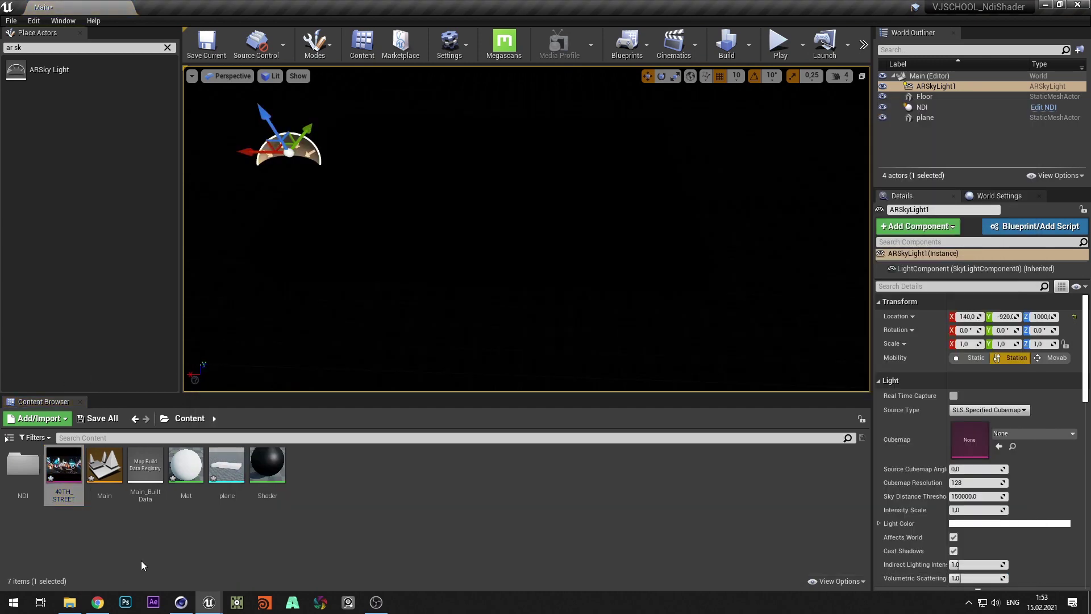
- Assign the 49TH_STREET texture as the ARSky Light's cubemap
left_click_drag(65, 472, 973, 453)
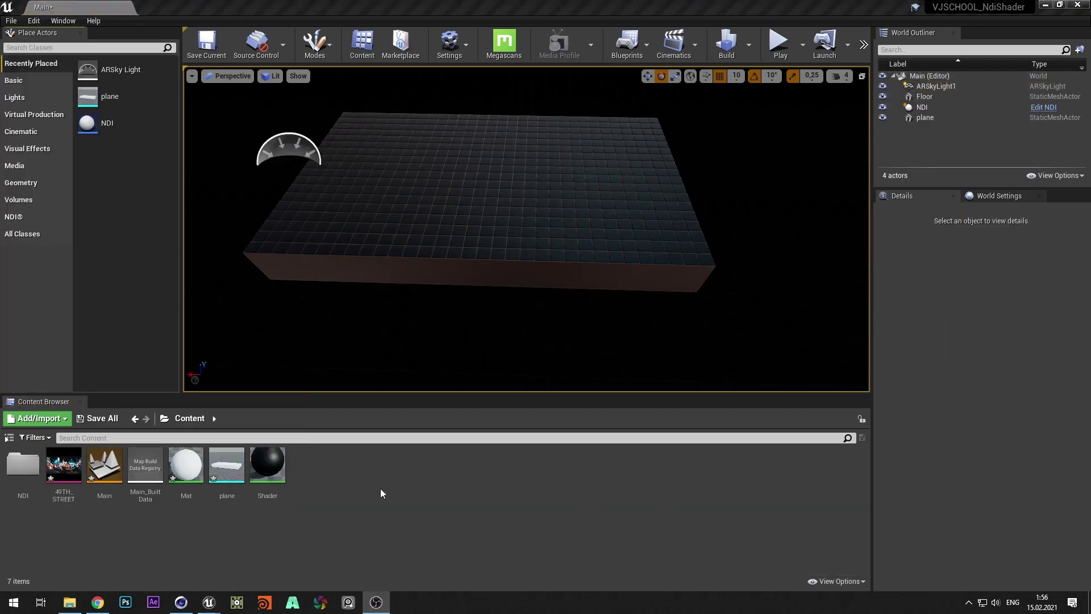
- Place an NDI Broadcast Actor in the level and set its Z rotation to 90°
left_click(34, 221)
left_click_drag(131, 72, 438, 321)
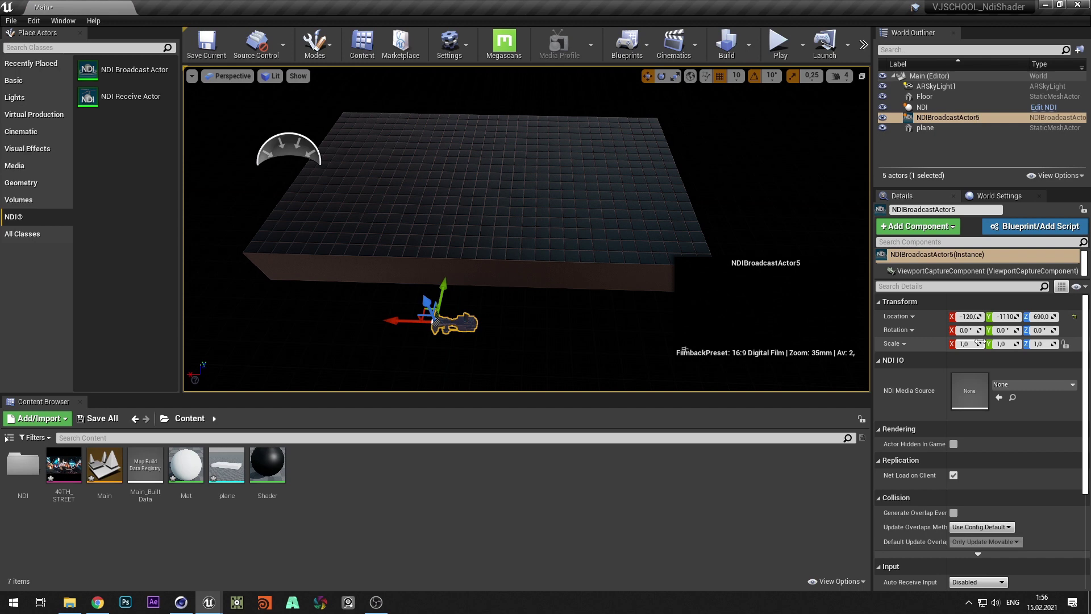
left_click(1044, 331)
type("90")
key("Return")
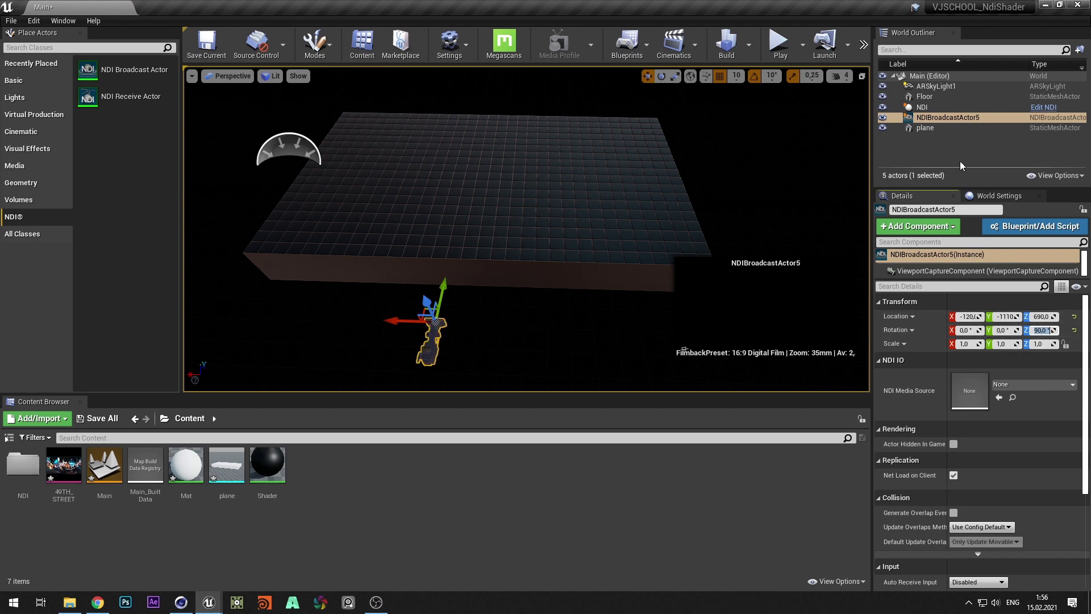
- Set the plane's X rotation to -90° and its Y and Z locations to 0
left_click(932, 127)
left_click(966, 330)
type("90")
key("Return")
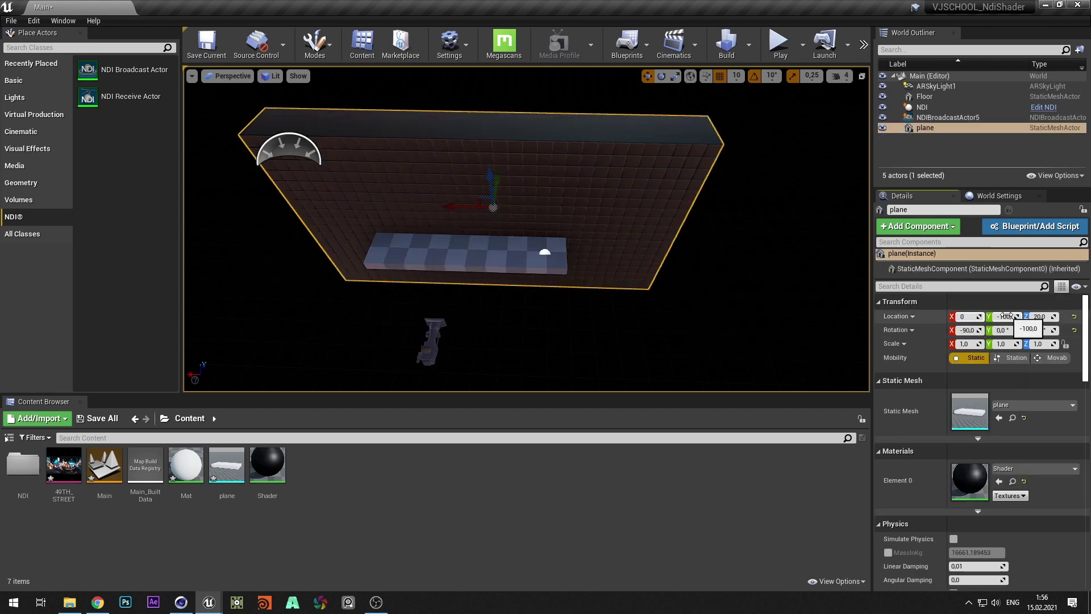
left_click(1007, 315)
type("0")
left_click(1044, 318)
type("0")
key("Return")
- Set the broadcast actor's X and Z locations to 0 and move it away from the plane to about -3050 along Y
left_click(430, 334)
left_click(968, 316)
type("0")
key("Tab")
type("0")
left_click(1051, 319)
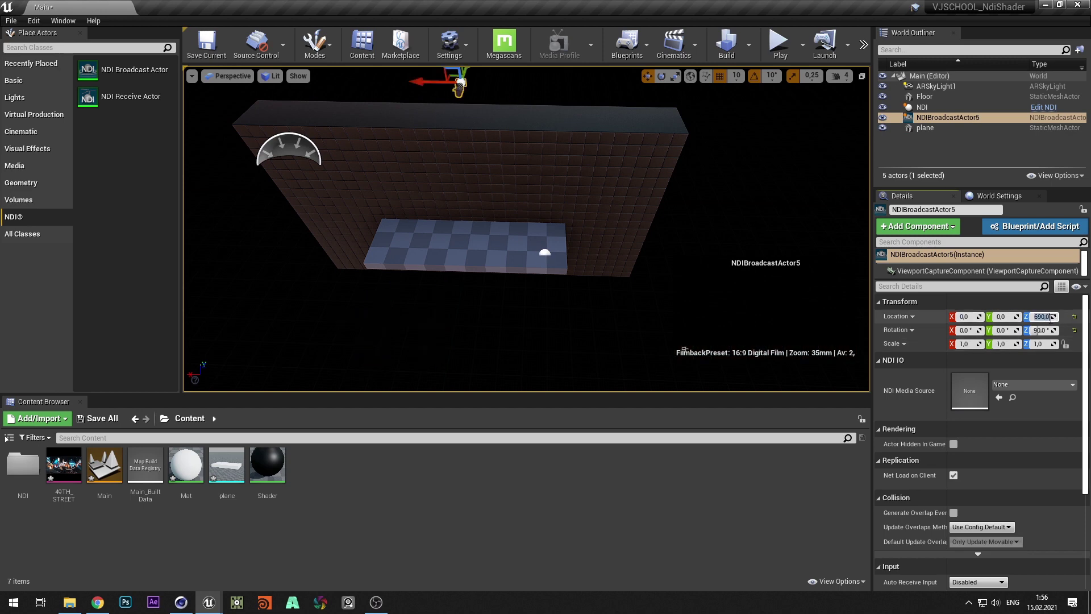
left_click_drag(492, 170, 413, 389)
left_click_drag(466, 324, 625, 324, "alt")
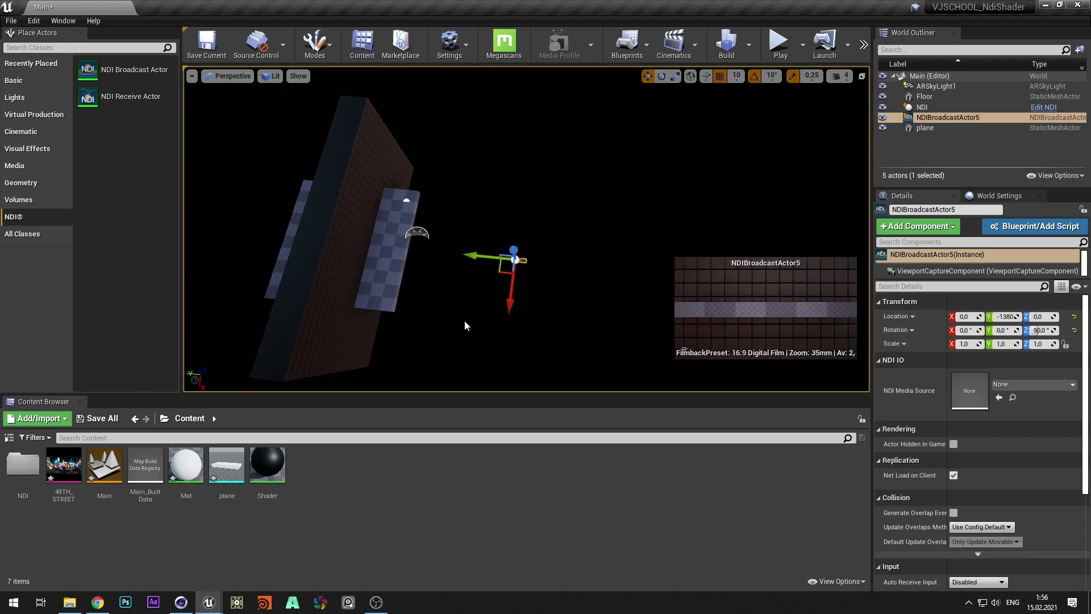
left_click_drag(465, 256, 677, 277)
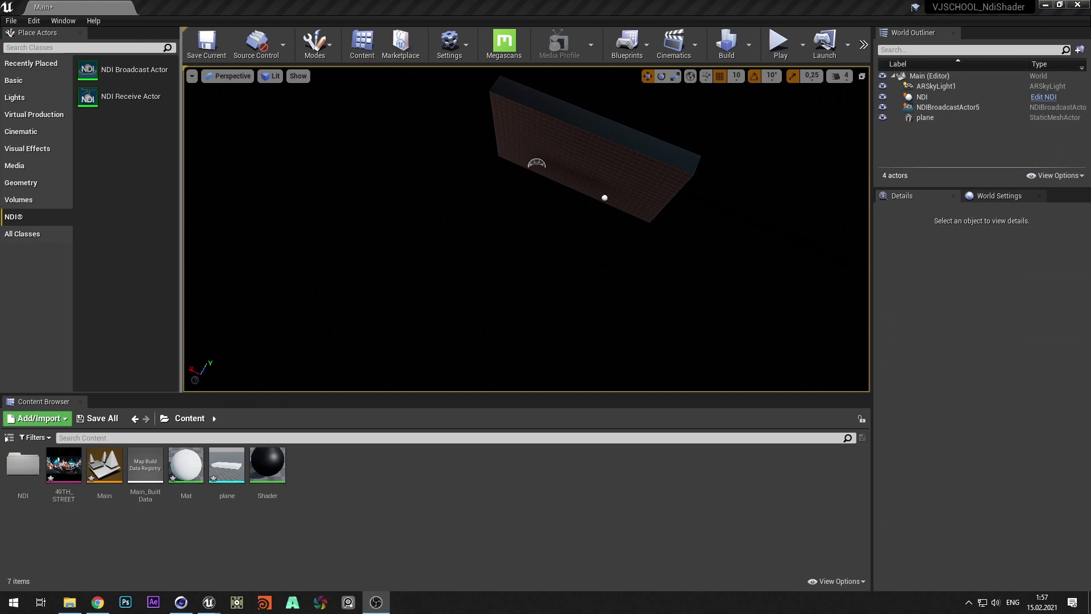
- Assign NewNDIMediaSender as the NDI Media Source of the broadcast actor
left_click_drag(365, 245, 654, 256, "alt")
left_click(590, 213)
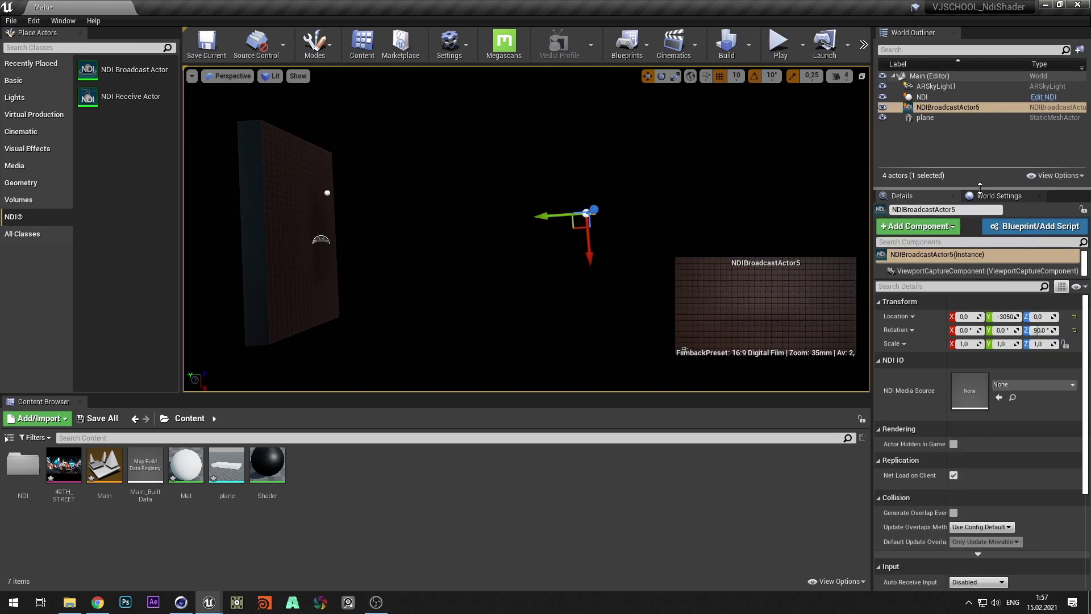
left_click(1049, 388)
left_click(987, 221)
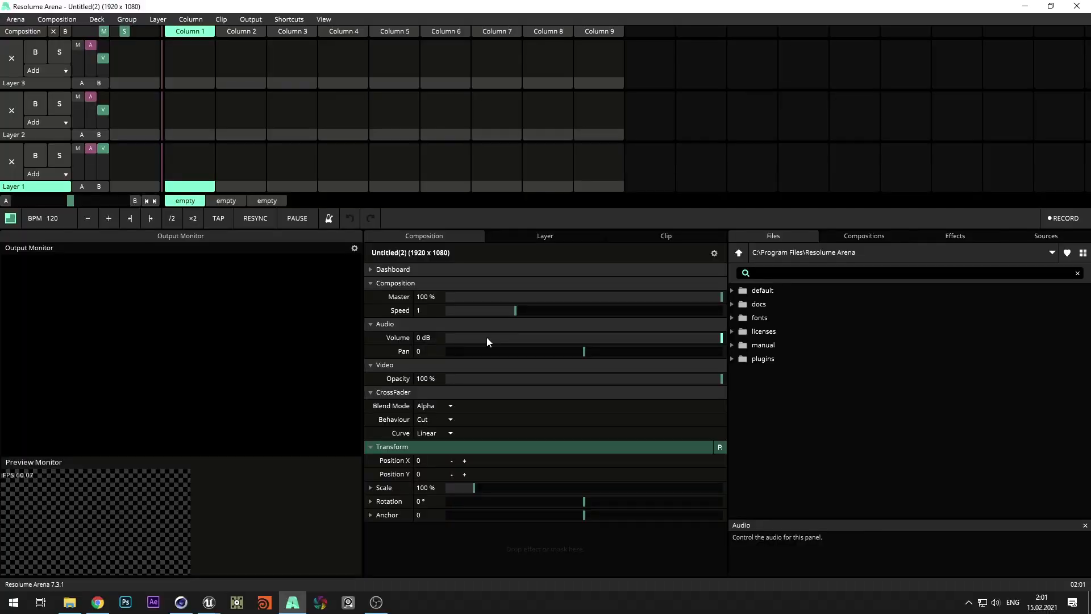
- In Resolume Arena, apply a composition size of 1920 x 1080 in the composition settings
left_click(57, 19)
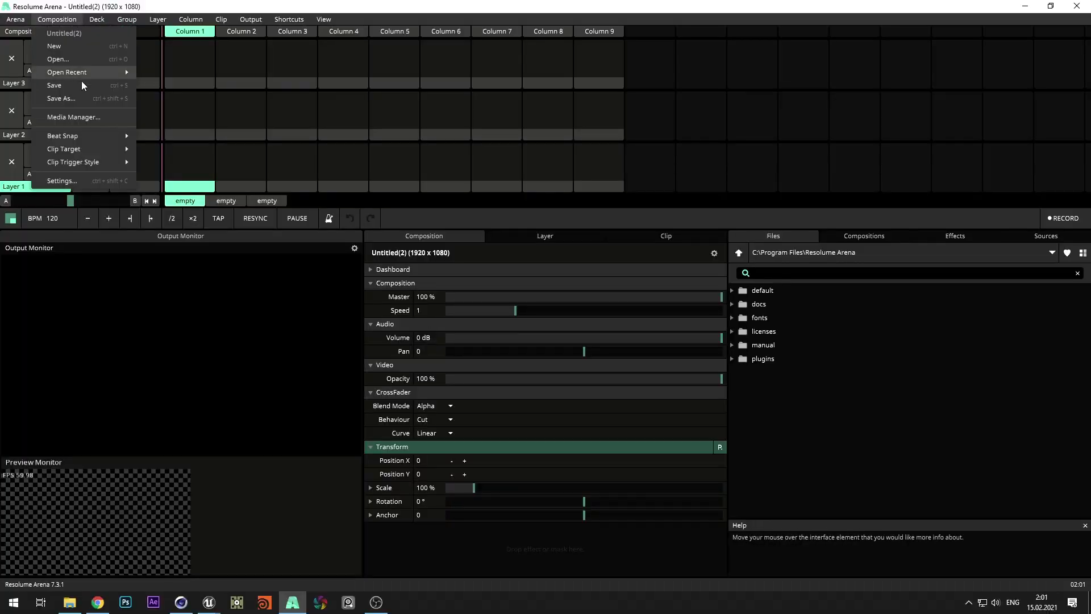
left_click(63, 114)
left_click(500, 293)
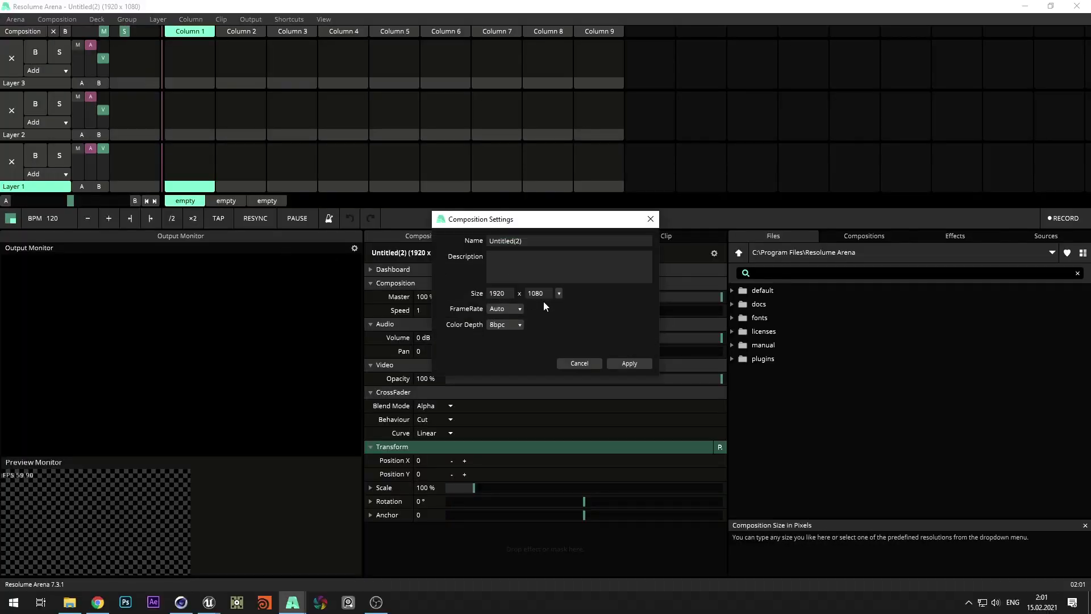
left_click(634, 365)
- Set Screen 1's device to NDI in the Advanced Output and save the setup
left_click(246, 21)
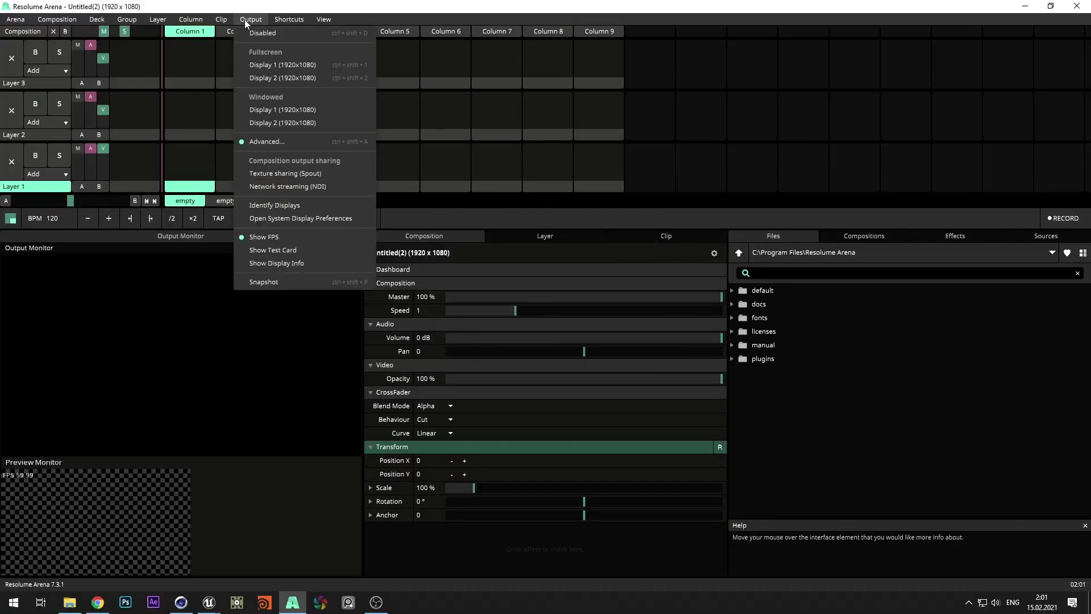
left_click(303, 145)
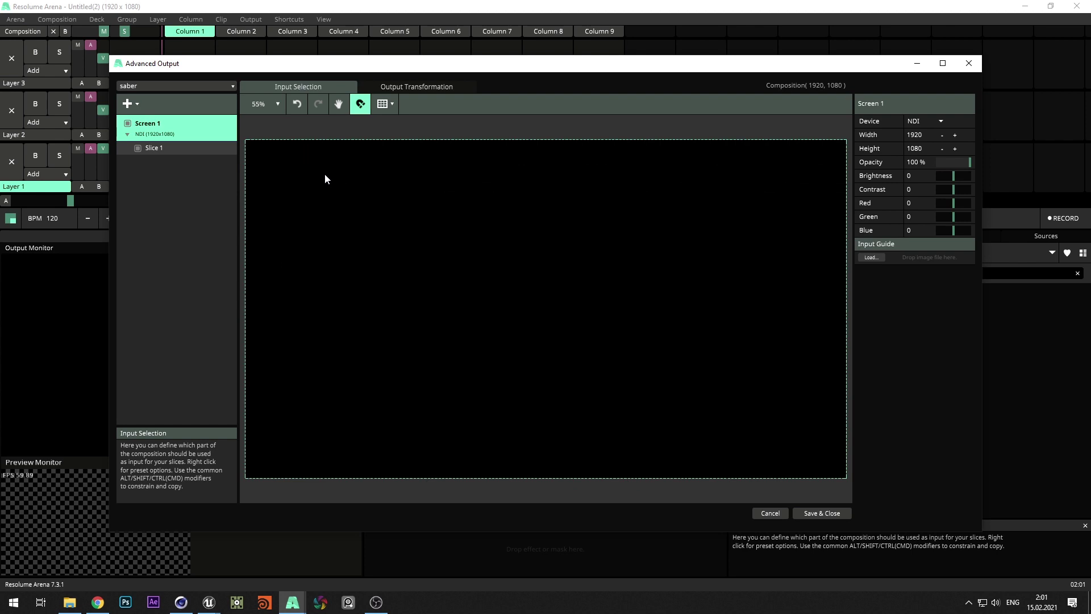
left_click(919, 123)
left_click(912, 161)
left_click(827, 514)
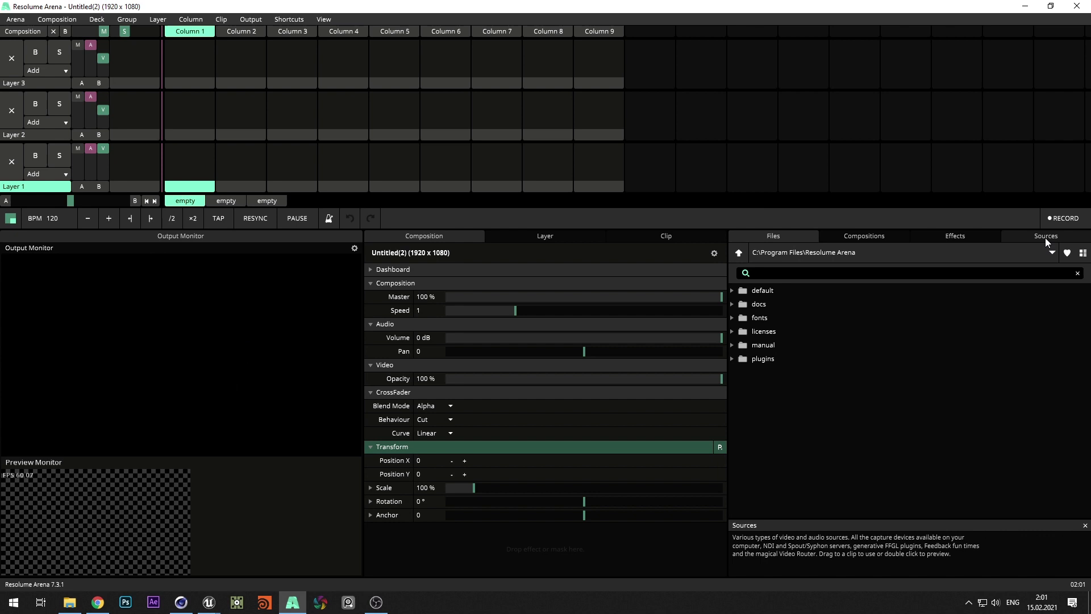
- Show the test card on the output and choose the network source to view in the NDI monitor window
left_click(258, 20)
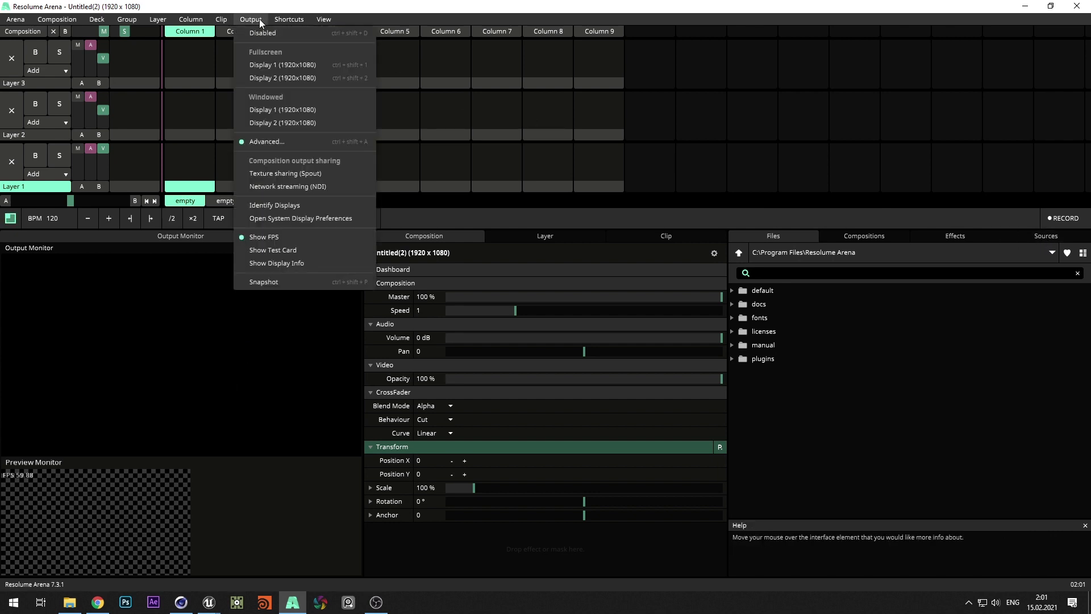
left_click(273, 250)
left_click_drag(491, 73, 522, 73)
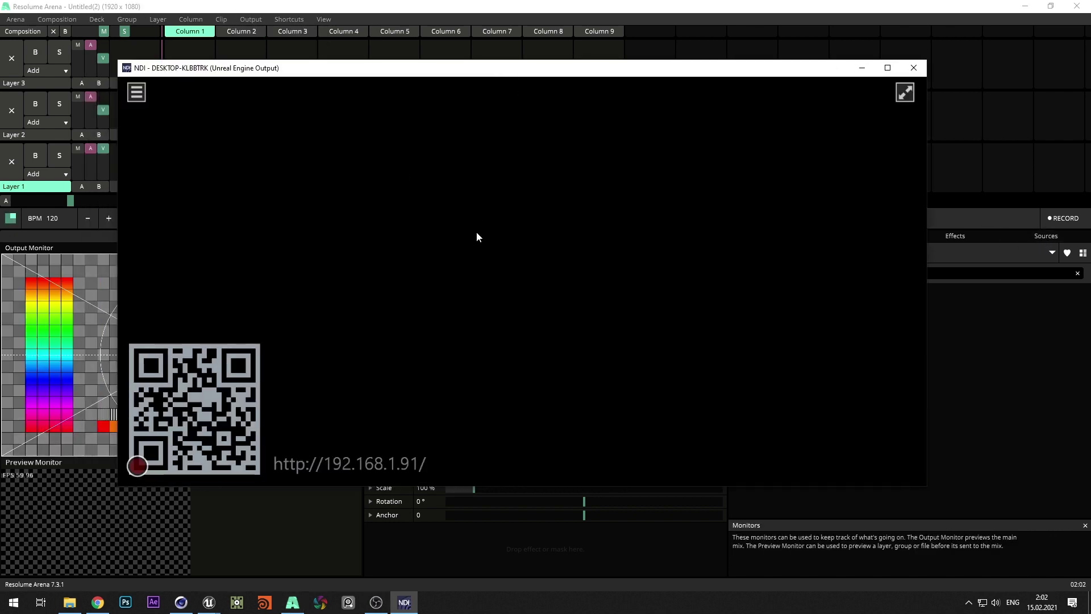
left_click(136, 92)
mouse_move(176, 100)
left_click(287, 97)
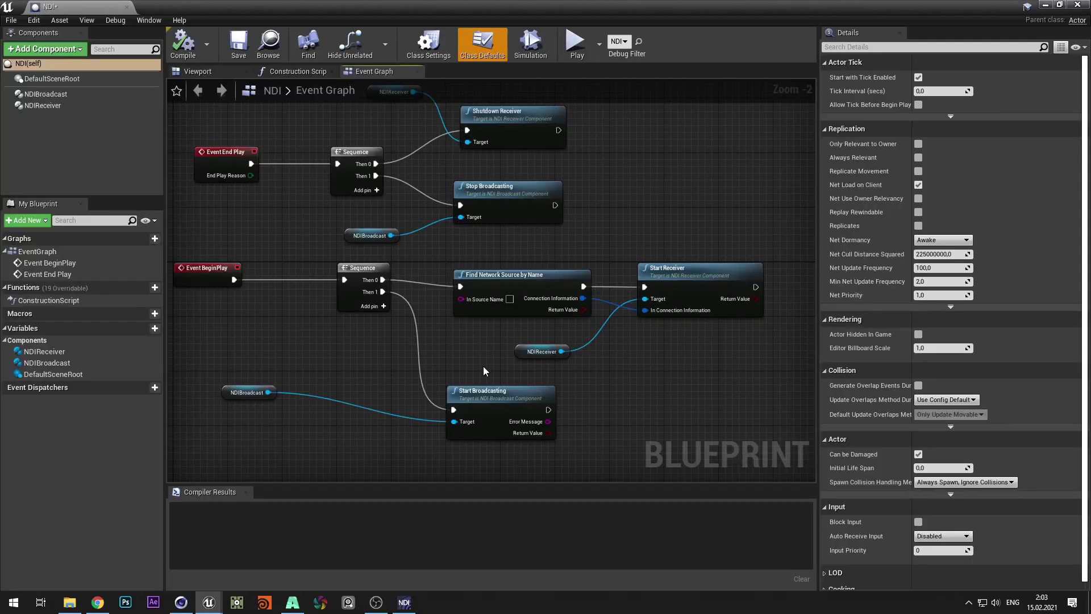
- Compile the NDI blueprint with DESKTOP-KLBBTRK (Arena - Screen 1) as the source name in Find Network Source by Name, and play the level
type("DESKTOP-KLBBTR")
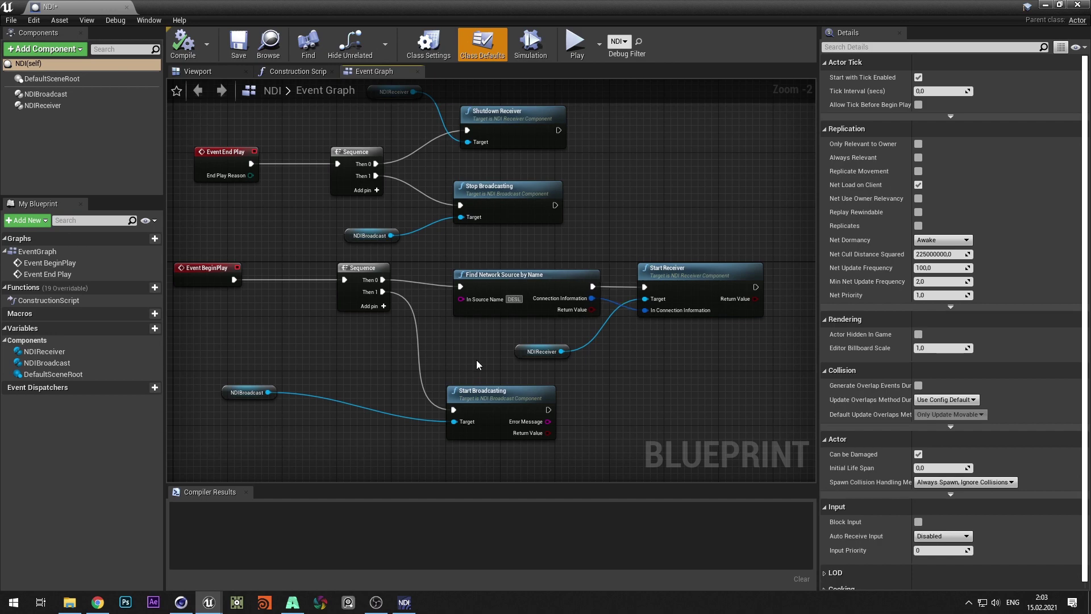
type("K (Arena - Screen 1)")
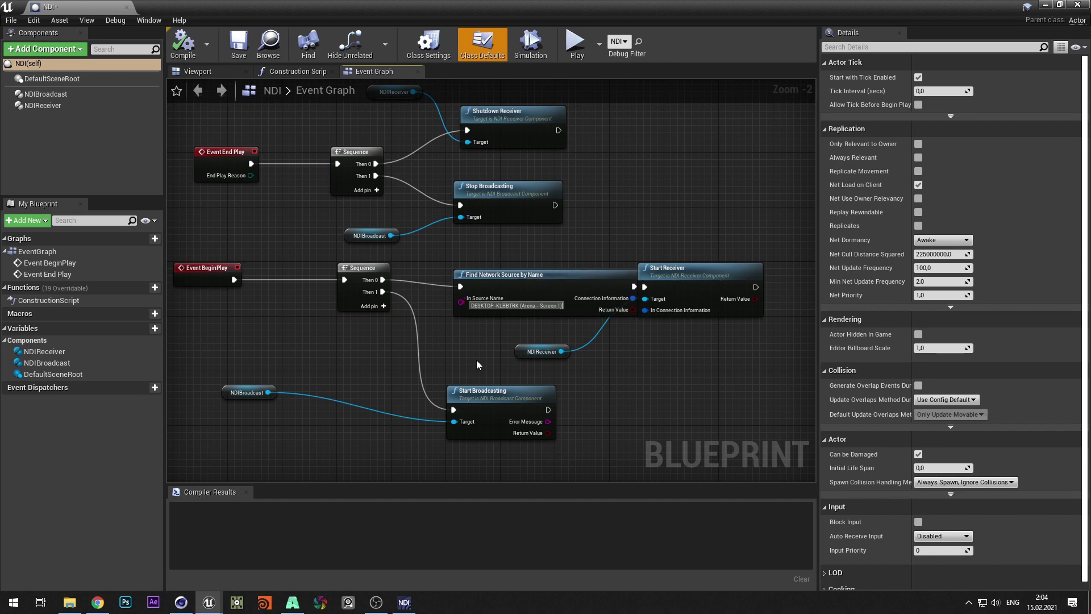
left_click(189, 53)
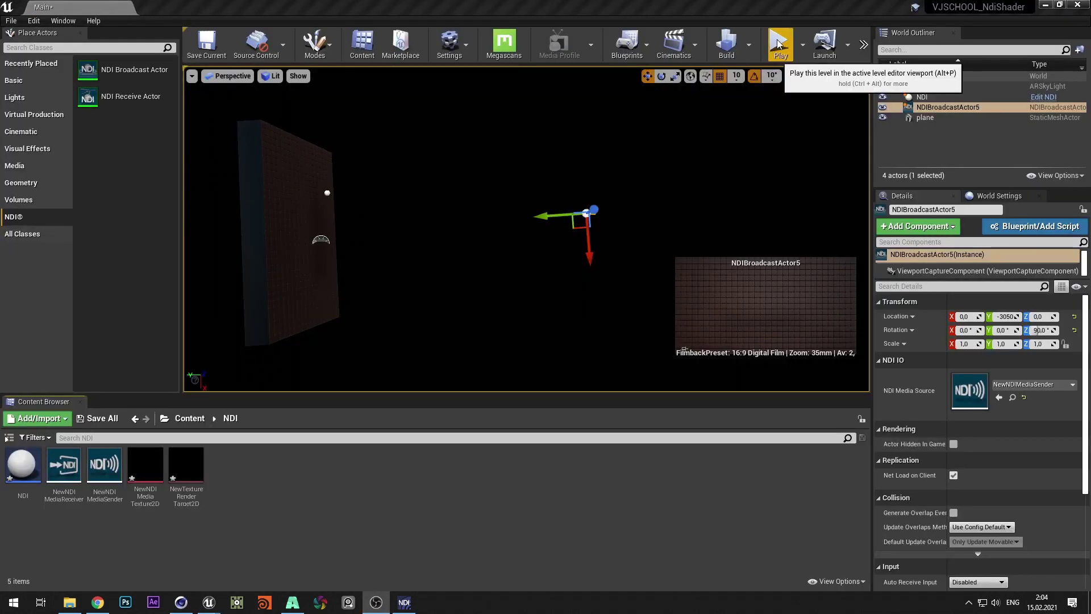
left_click(780, 44)
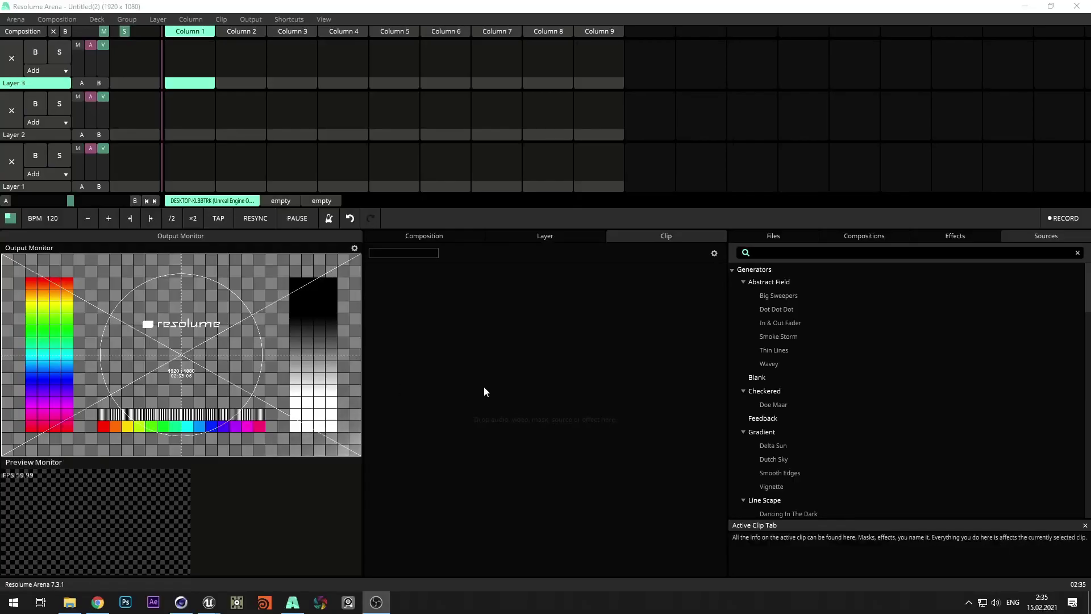
- In Resolume Arena, load the DESKTOP-KLBBTRK (Unreal Engine Output) NDI source into Layer 3, Column 1, and turn off the test card
scroll(1010, 375, "down", 10)
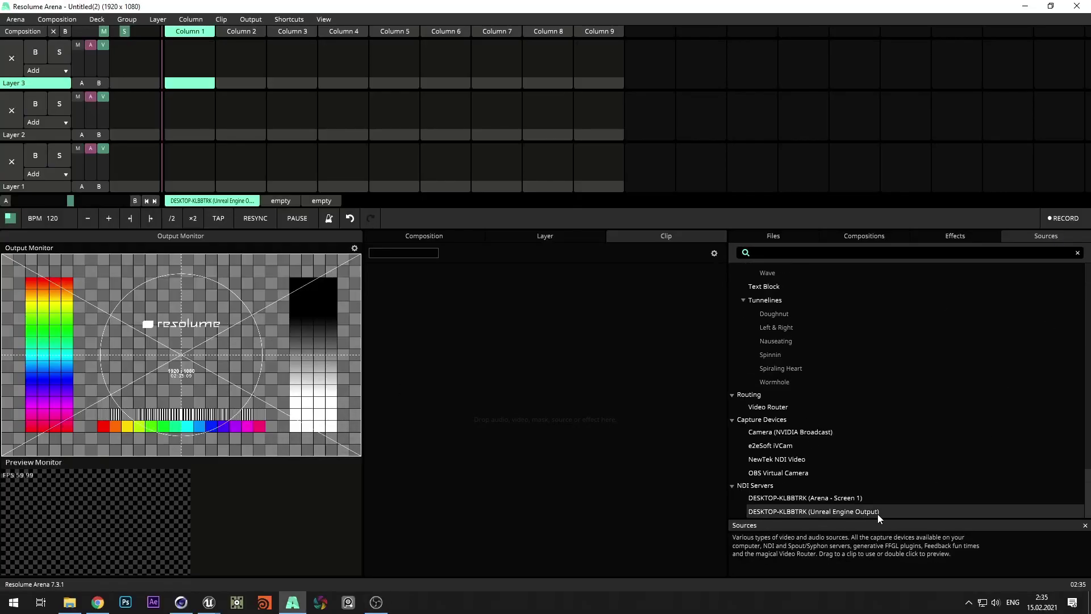
left_click_drag(877, 514, 196, 69)
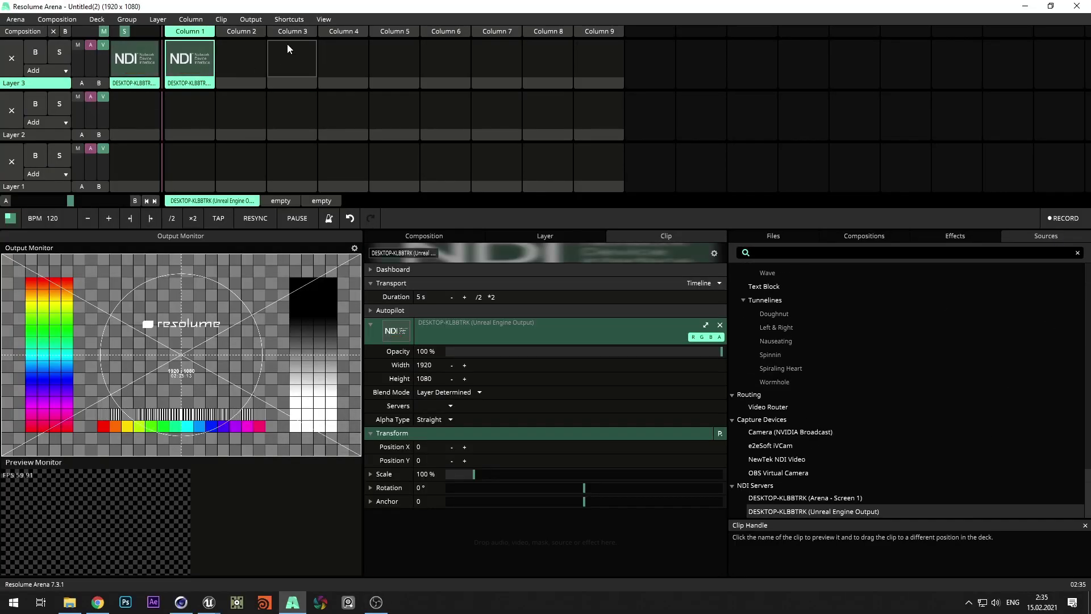
left_click(257, 19)
left_click(256, 233)
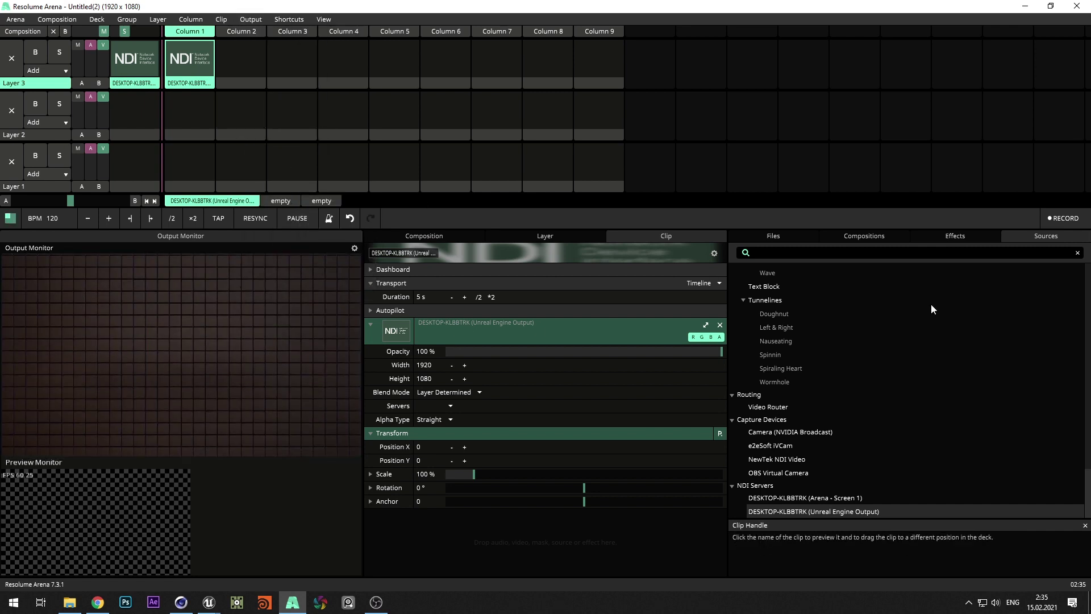
- Load the 45 Degree Pan lines generator into Layer 2, Column 1, and start the clip
scroll(851, 383, "up", 10)
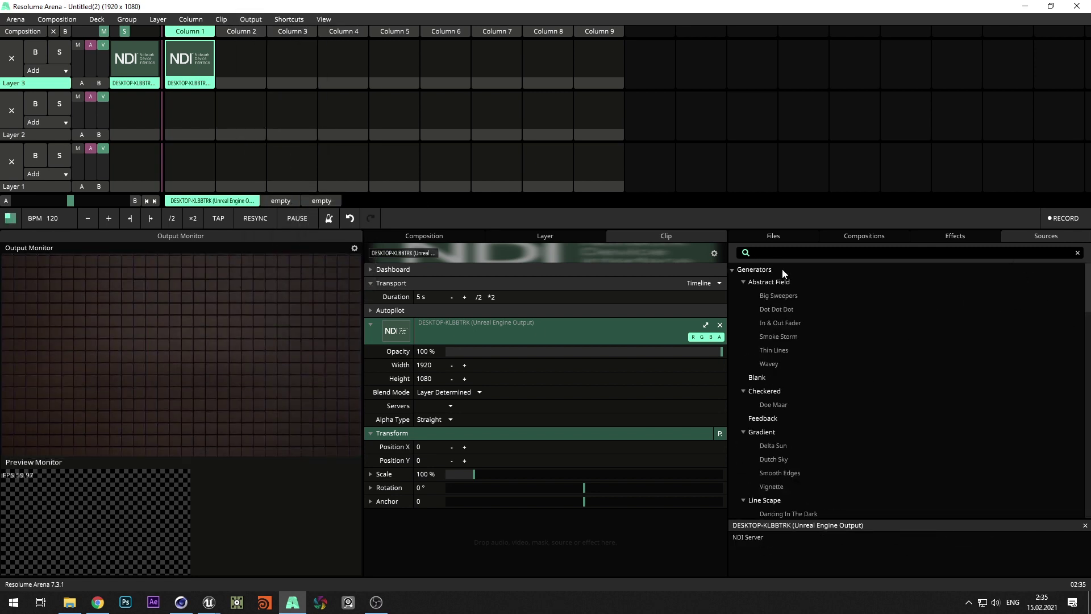
scroll(796, 461, "down", 5)
left_click_drag(781, 416, 189, 108)
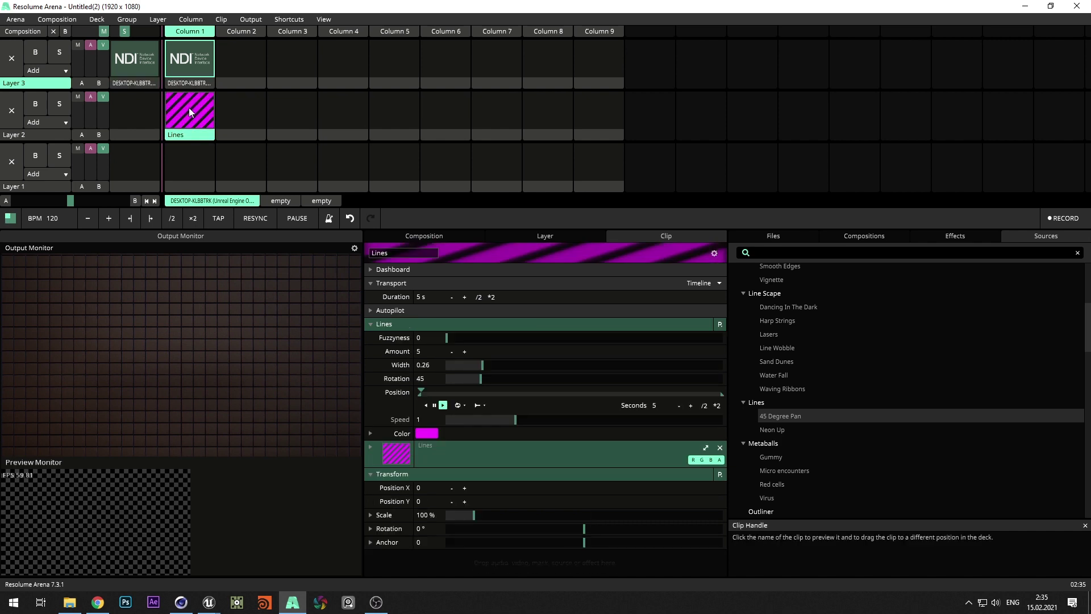
left_click(188, 109)
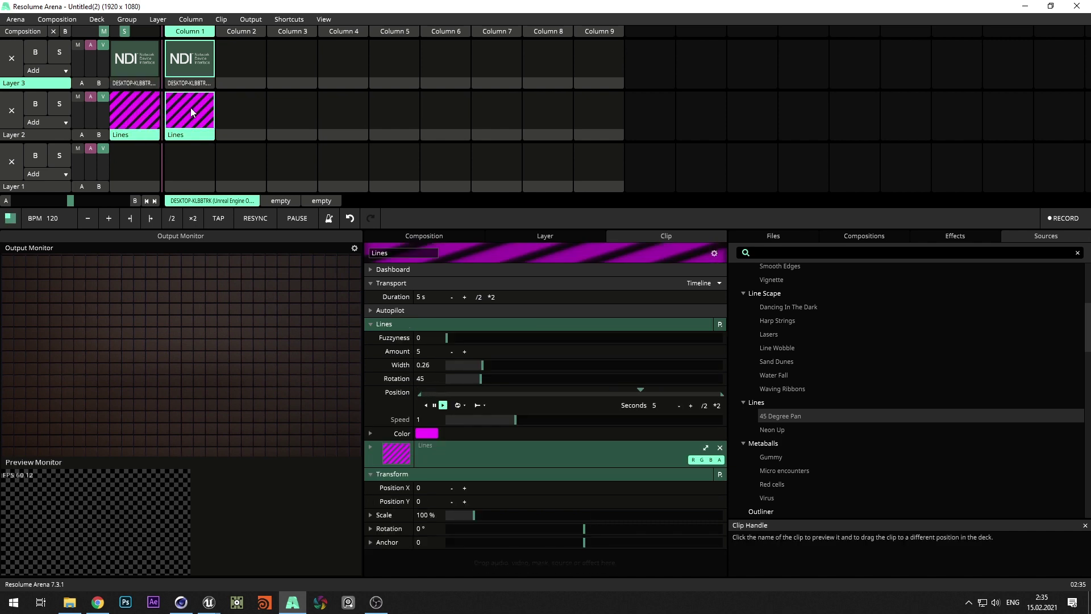
- Put Layer 2 in a new group and save the Advanced Output with Group 1 as Slice 1's input source
right_click(25, 134)
left_click(160, 258)
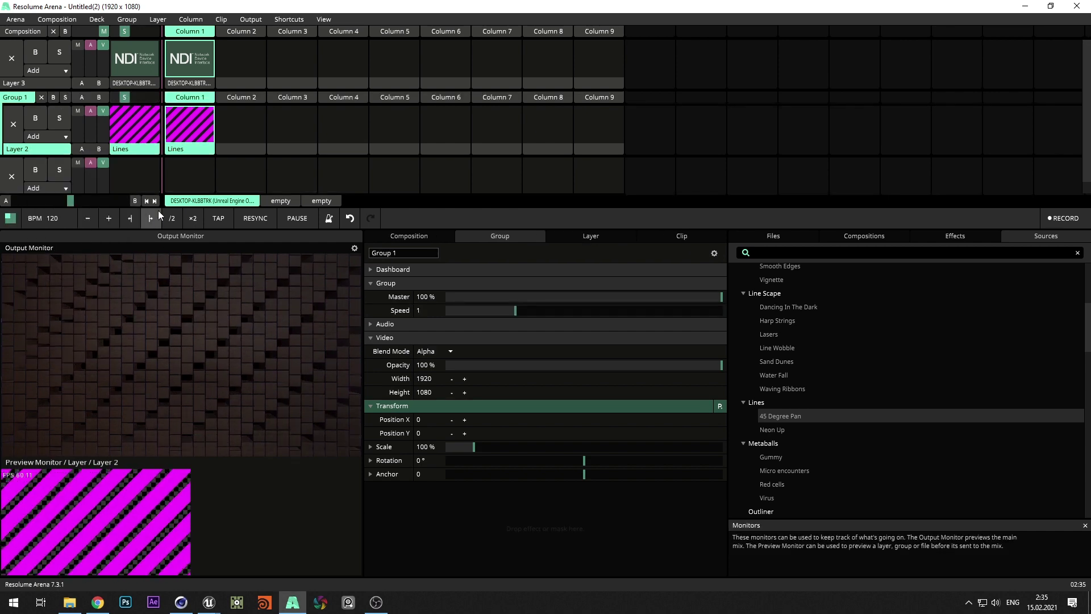
key("ctrl+shift+a")
left_click(178, 147)
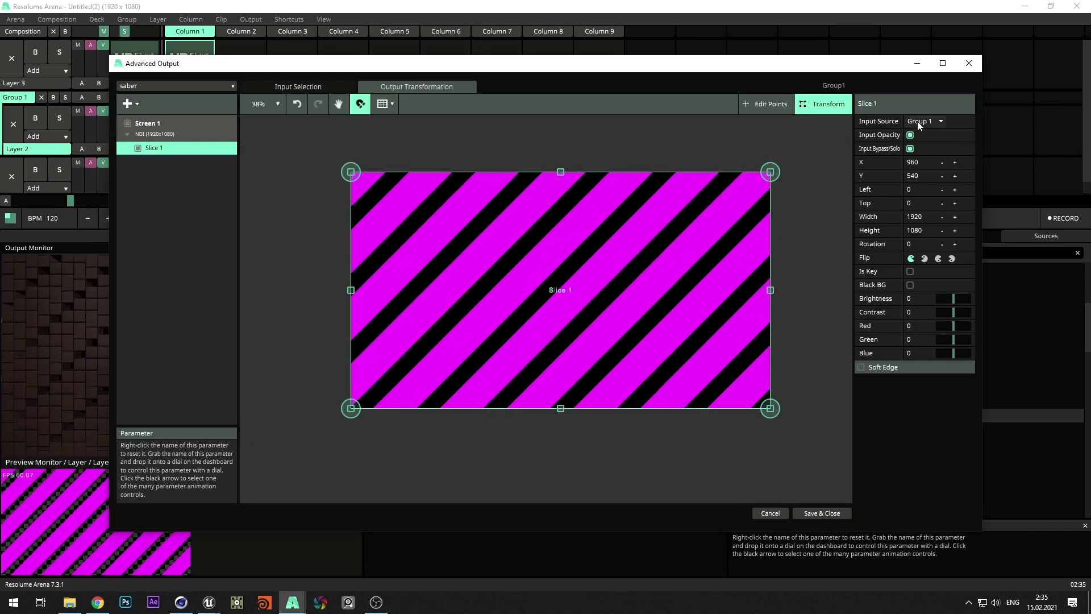
left_click(918, 121)
left_click(933, 179)
left_click(822, 513)
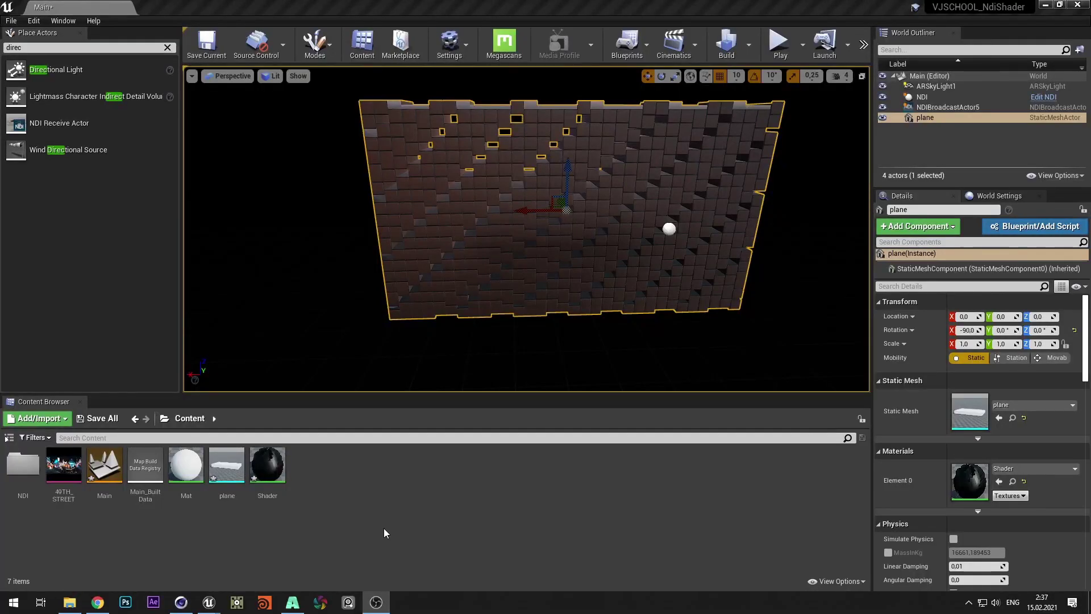
- Rotate the plane half a turn about its Y axis in the Unreal level
left_click(1004, 330)
type("80")
key("Return")
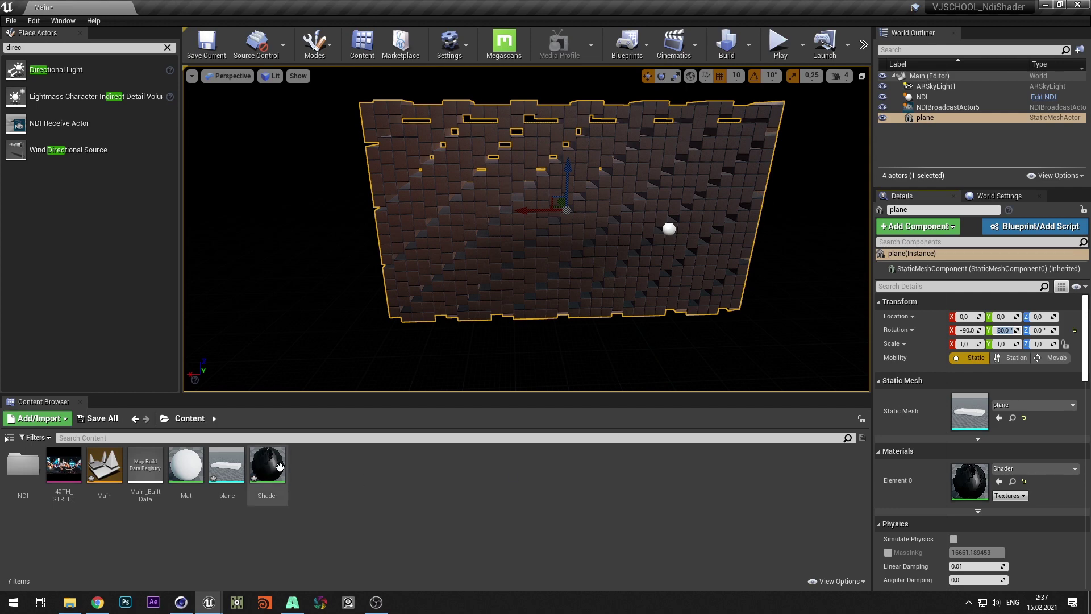
- Set the Shader material's displacement direction vector to 0,1,0, apply it, and switch to Resolume Arena to check the output
double_click(279, 467)
scroll(428, 402, "down", 4)
right_click_drag(400, 376, 584, 207)
scroll(498, 355, "up", 3)
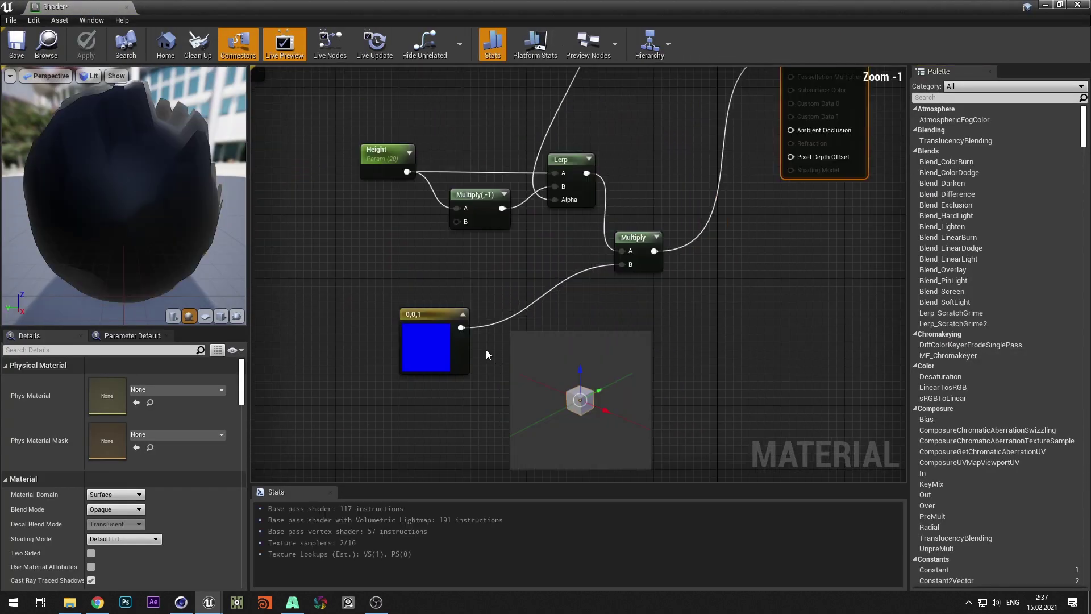
left_click(458, 346)
left_click(108, 420)
type("0")
left_click(110, 407)
type("1")
left_click(324, 398)
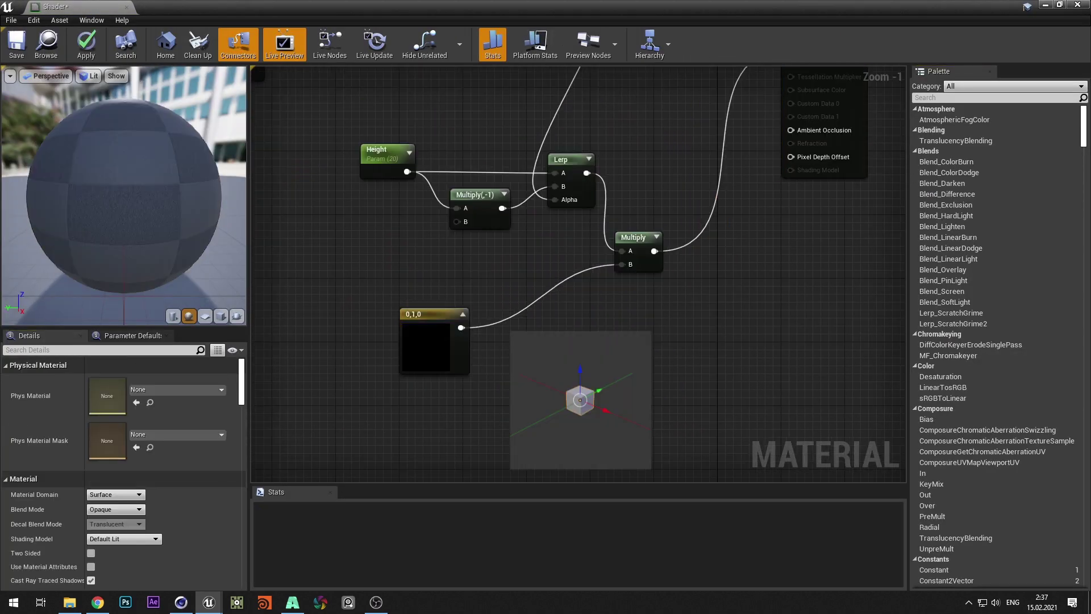
left_click(88, 50)
key("alt+Tab")
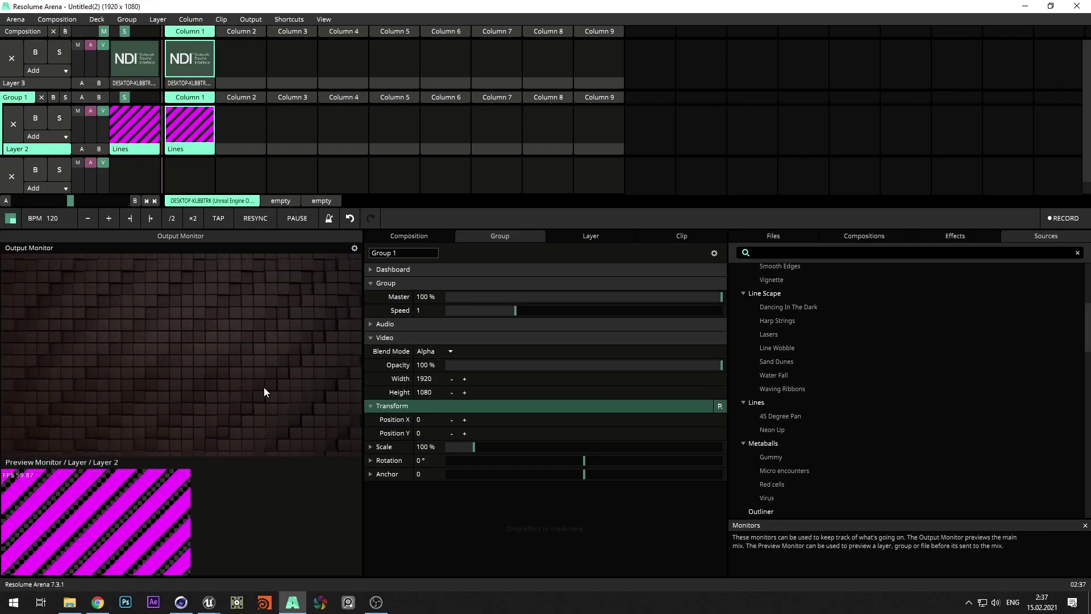
- Return to Unreal Engine and place a Directional Light beside the block wall
key("alt+Tab")
left_click_drag(56, 69, 356, 196)
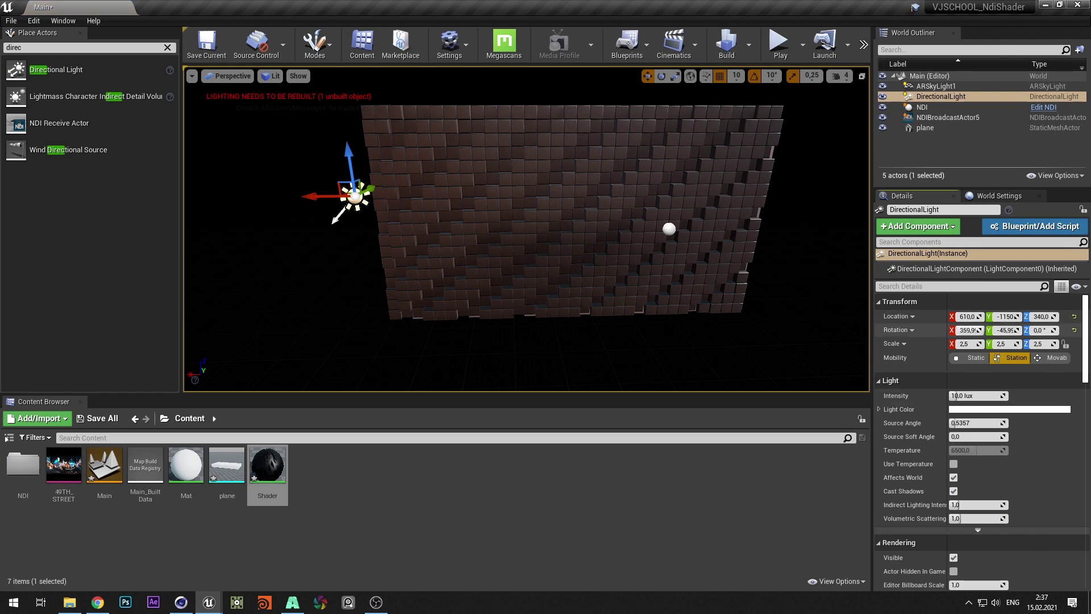
- Rotate the Directional Light to aim at the block wall and set the sky light's source cubemap angle to about 89
key("e")
mouse_move(397, 153)
left_mouse_down()
mouse_move(382, 143)
mouse_move(307, 149)
left_mouse_up()
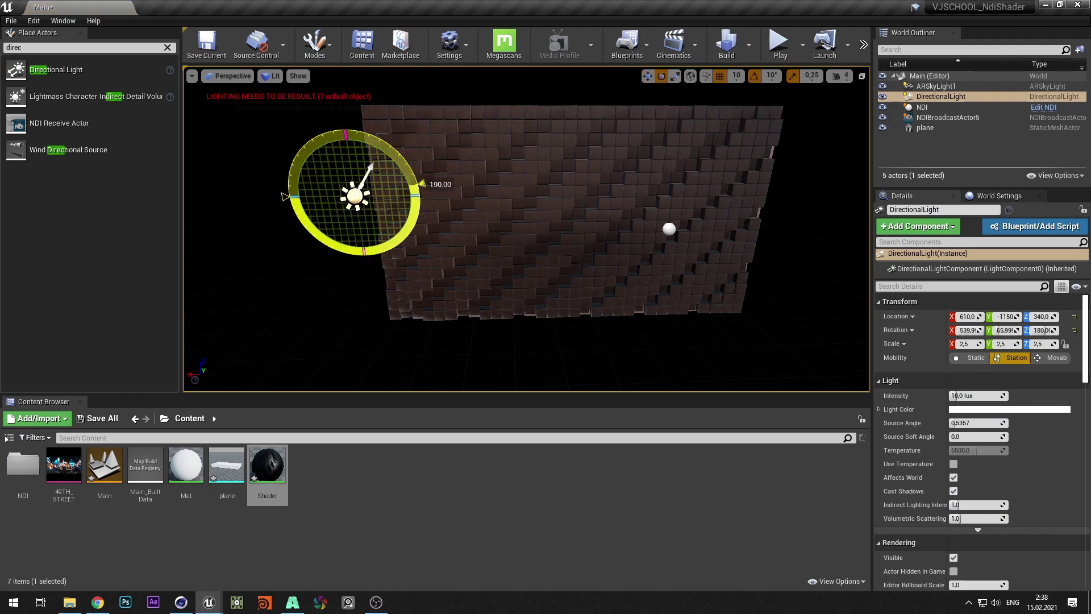
left_click_drag(422, 183, 549, 225)
left_click(936, 86)
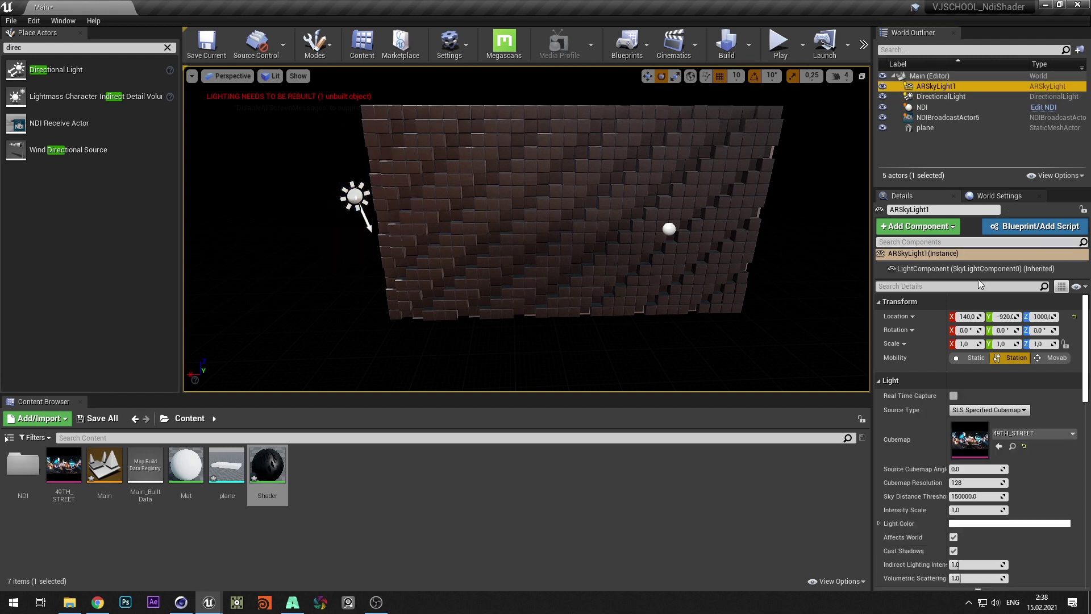
left_click_drag(972, 469, 961, 469)
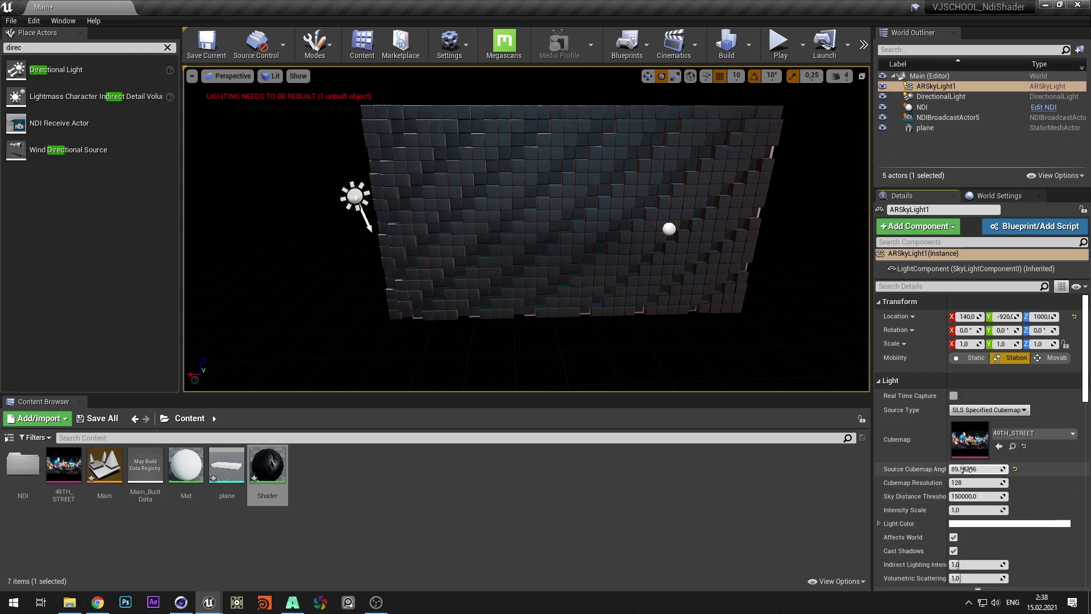
- Open the Shader material, adjust its Height parameter, and apply the change
double_click(267, 464)
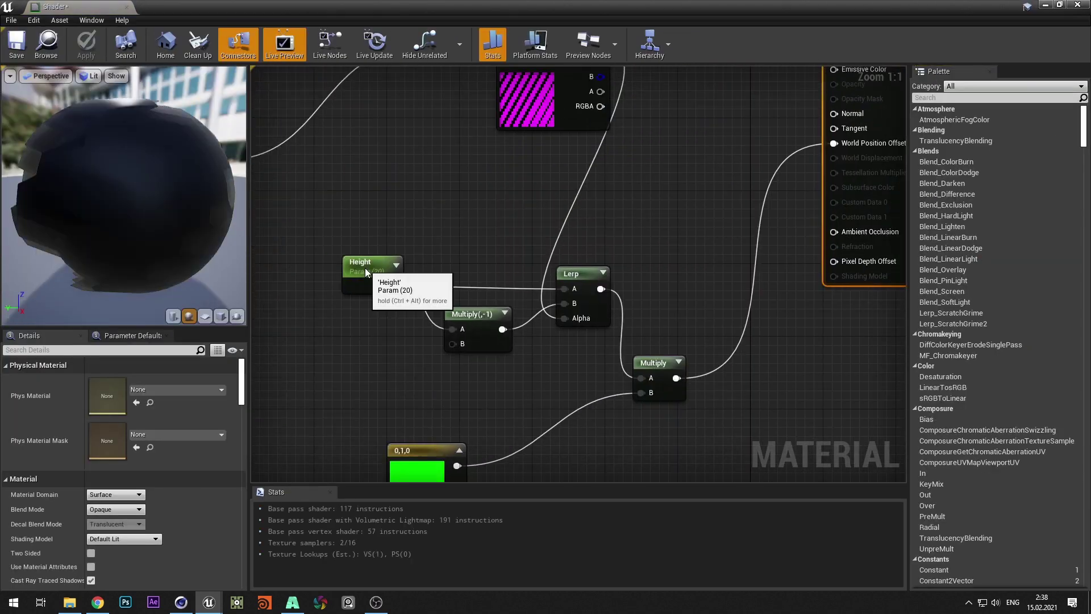
left_click(86, 44)
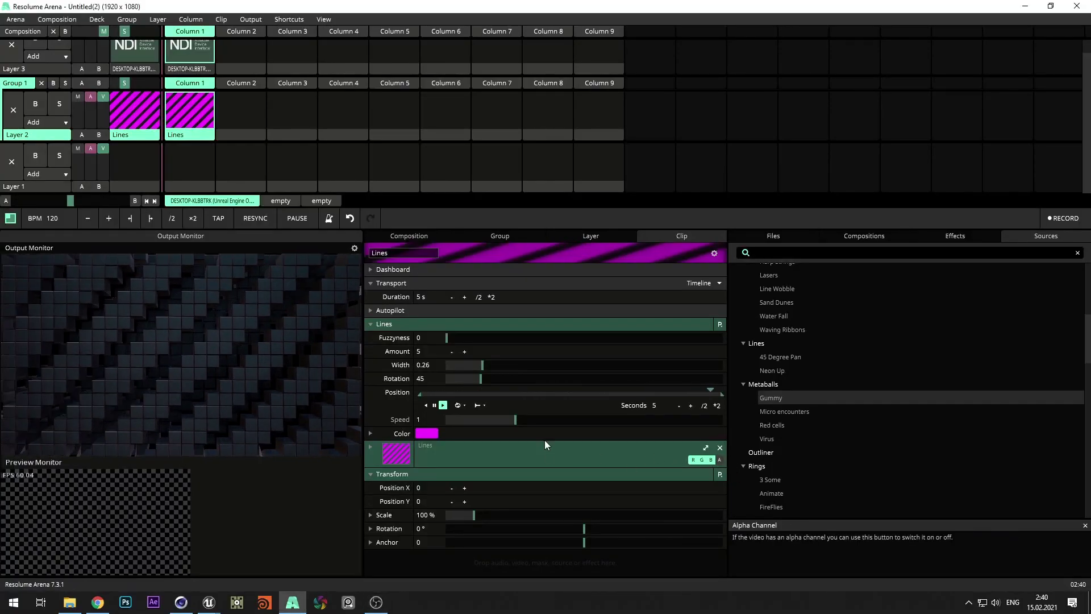
- Switch to Resolume Arena and set the Lines clip to amount 2, white colour, fuzzyness about 0.64, width about 1.26 and rotation about 51
left_click(452, 352)
left_click(452, 352)
left_click(452, 352)
left_click(371, 433)
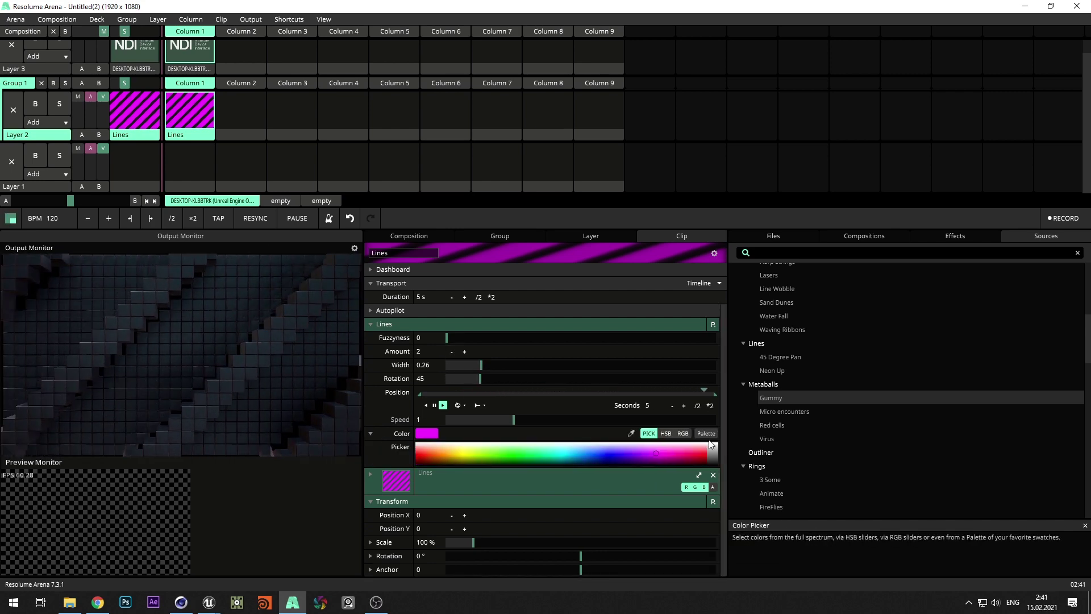
left_click(371, 433)
left_click_drag(447, 337, 623, 350)
mouse_move(482, 364)
left_mouse_down()
mouse_move(629, 365)
mouse_move(486, 384)
left_mouse_up()
- Add the Gummy Metaballs source to Layer 2 in Column 2, with white as its colour and fuzzyness about 0.83
left_click_drag(771, 398, 245, 110)
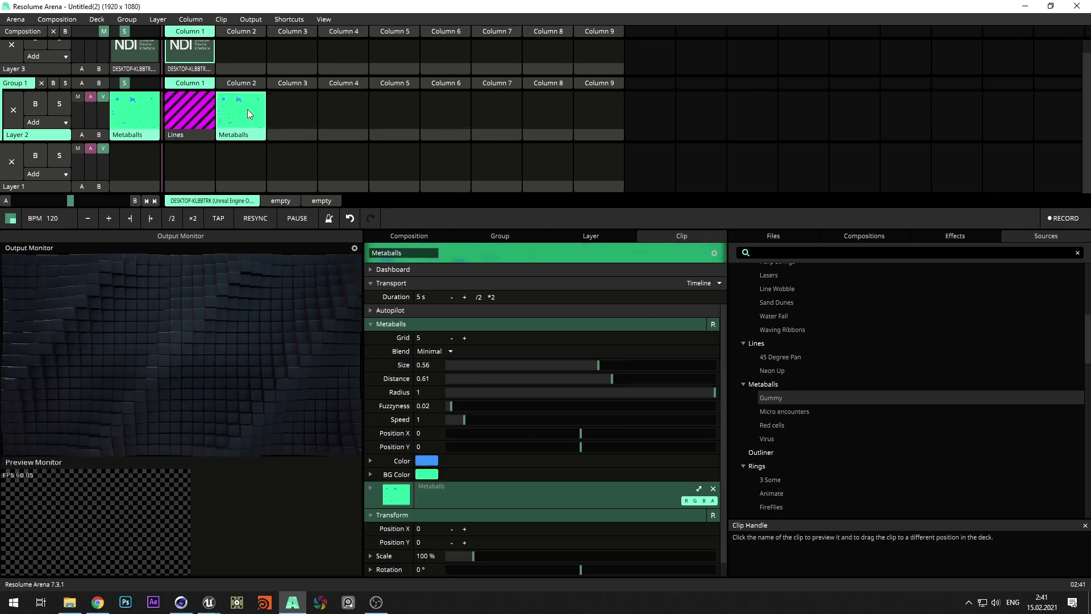
left_click(371, 460)
left_click(371, 460)
left_click_drag(466, 404, 668, 417)
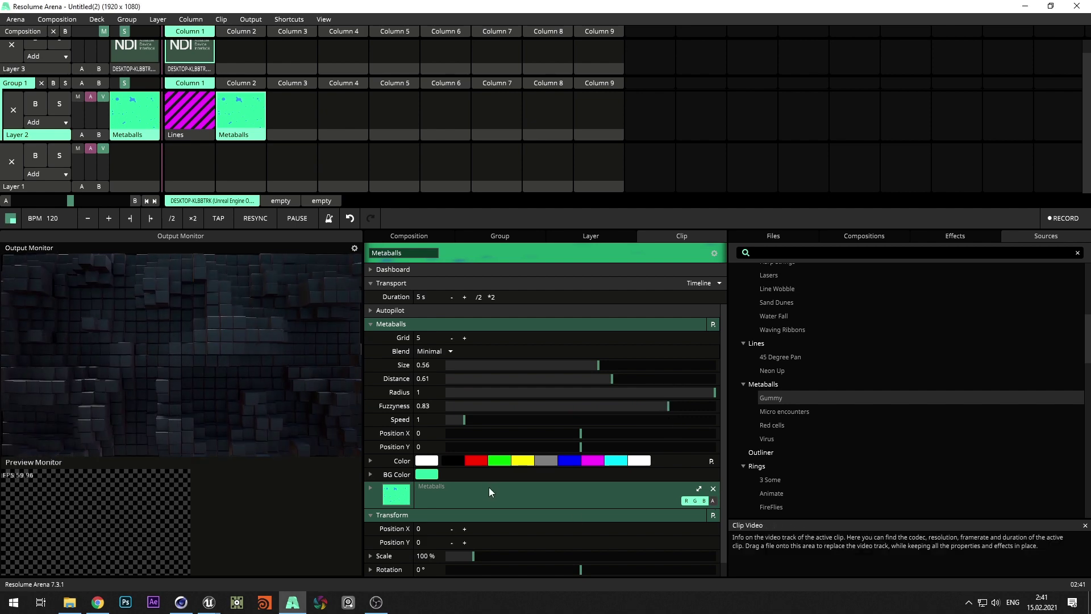
- Duplicate the Lines clip into Column 3 of Layer 2 and reduce the copy's amount to 1
left_click_drag(190, 134, 291, 128, "ctrl")
left_click(452, 351)
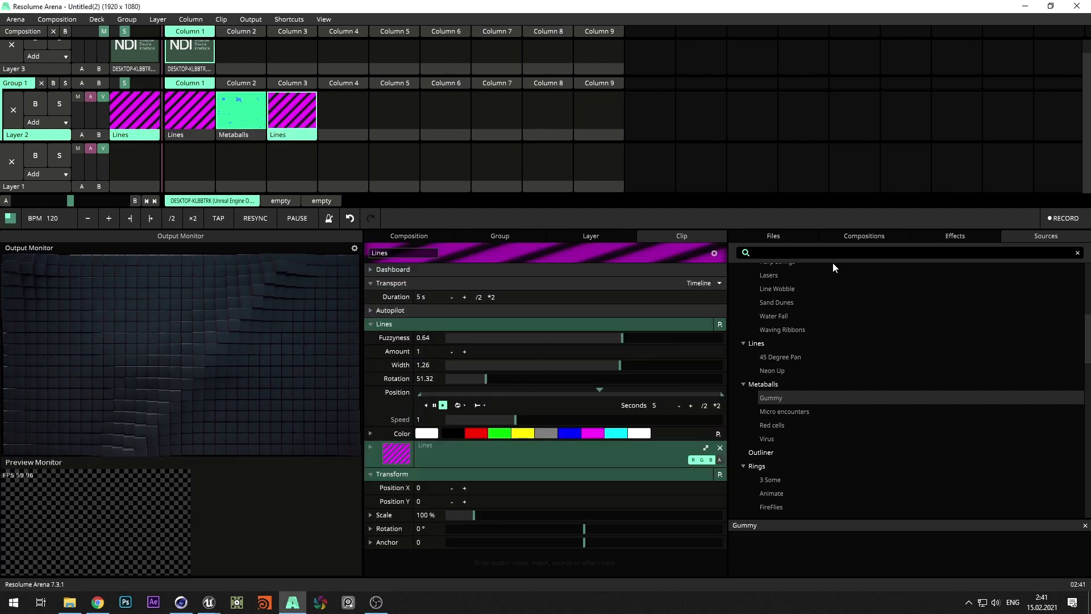
- Add the Circles effect to the Column 3 Lines clip and set its fuzzyness to about 0.49, width about 1.83 and amount 2
left_click(956, 235)
type("circle")
left_click_drag(755, 290, 292, 117)
left_click_drag(559, 365, 578, 337)
left_click(465, 351)
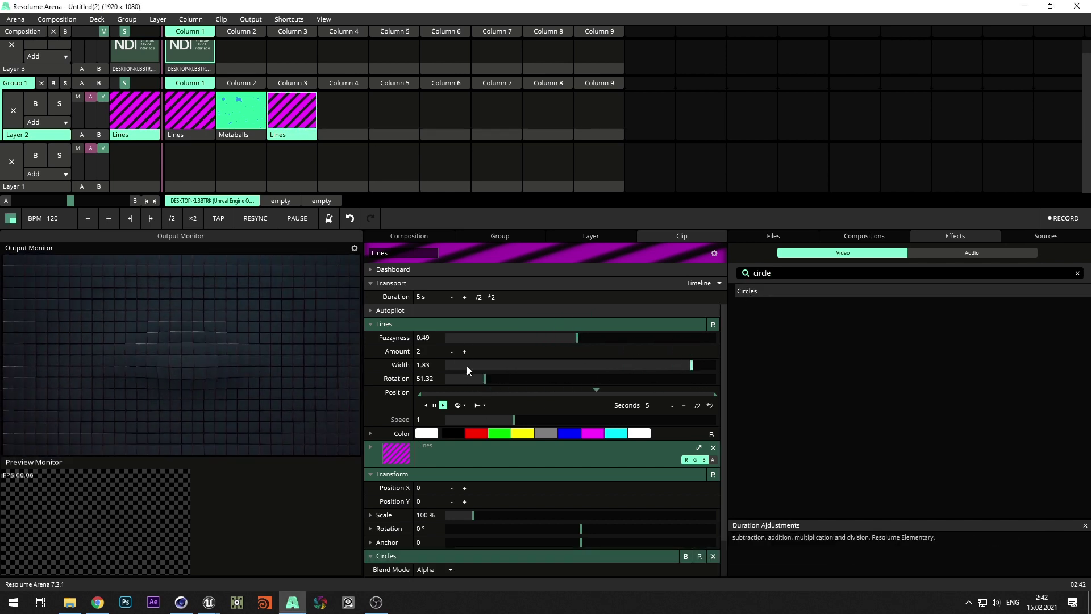